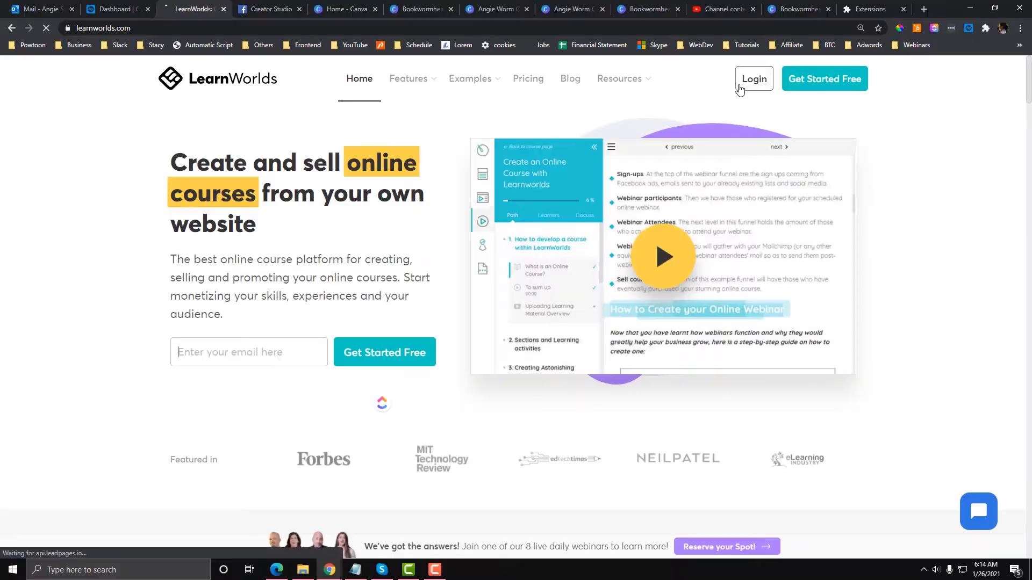
- Log in to the school account with the saved autofill e-mail and its password
{"action": "left_click", "coordinate": [752, 78]}
{"action": "left_click", "coordinate": [483, 275]}
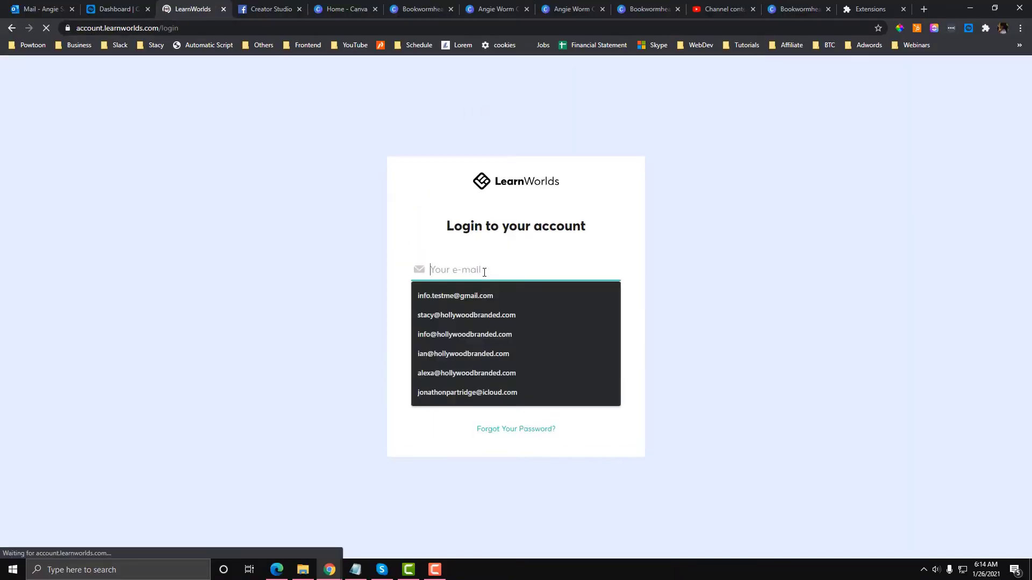
{"action": "left_click", "coordinate": [465, 337]}
{"action": "left_click", "coordinate": [497, 386]}
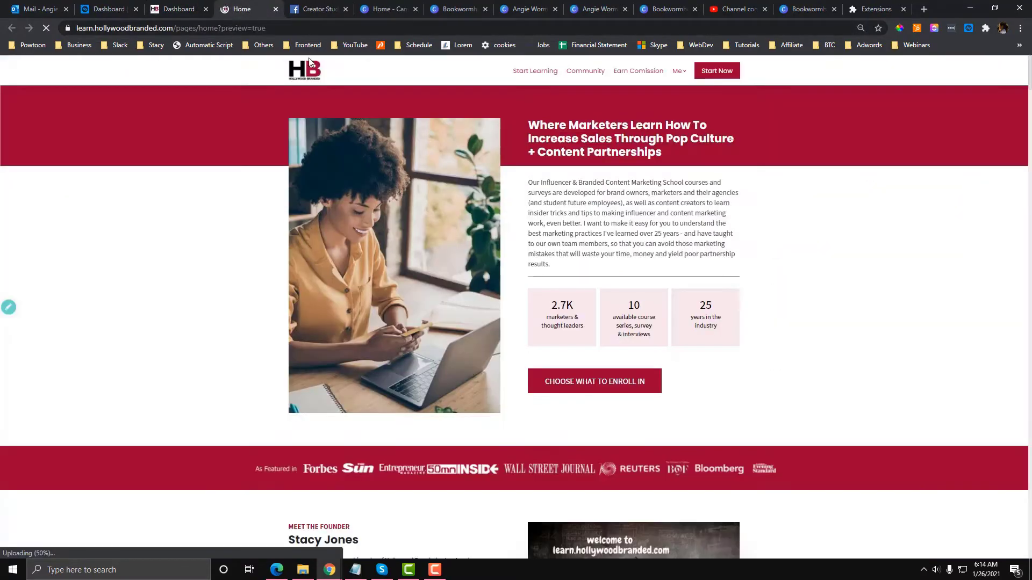
- Scroll the home page preview up and down to review the Best Selling Classes course cards
{"action": "scroll", "coordinate": [454, 188], "scroll_direction": "down", "scroll_amount": 12}
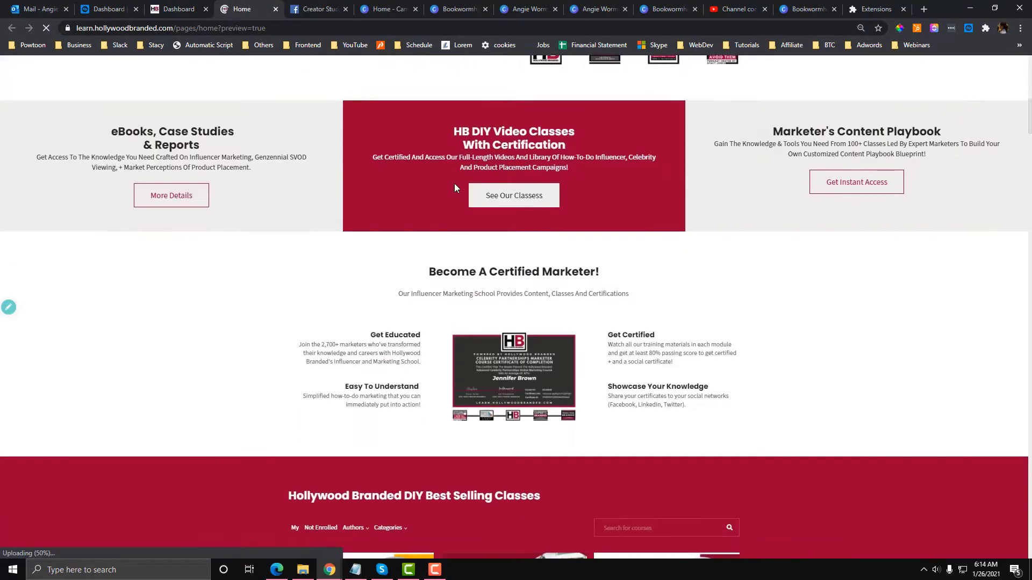
{"action": "scroll", "coordinate": [454, 188], "scroll_direction": "down", "scroll_amount": 15}
{"action": "scroll", "coordinate": [453, 182], "scroll_direction": "up", "scroll_amount": 8}
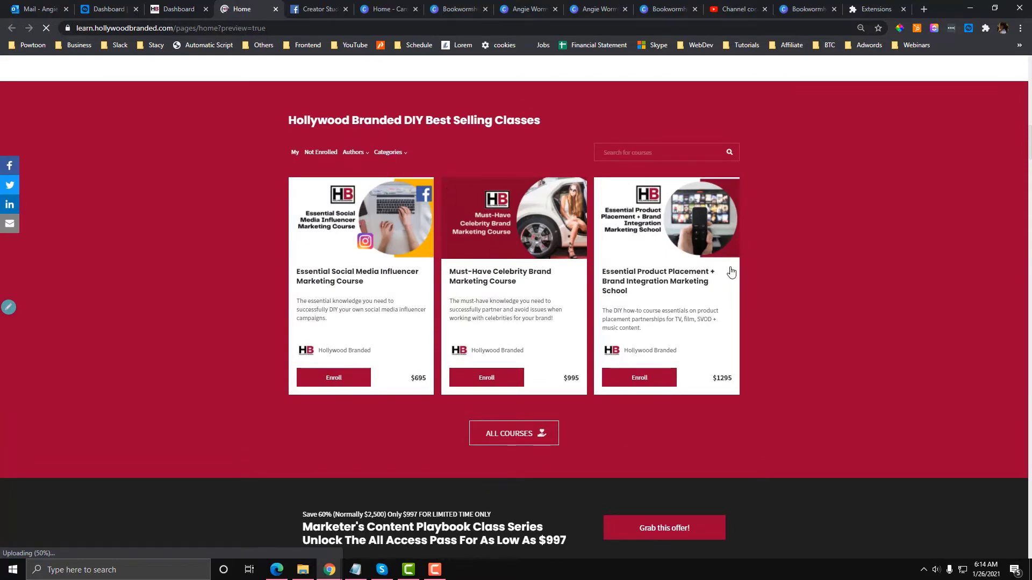
{"action": "scroll", "coordinate": [802, 304], "scroll_direction": "down", "scroll_amount": 1}
{"action": "scroll", "coordinate": [802, 304], "scroll_direction": "up", "scroll_amount": 1}
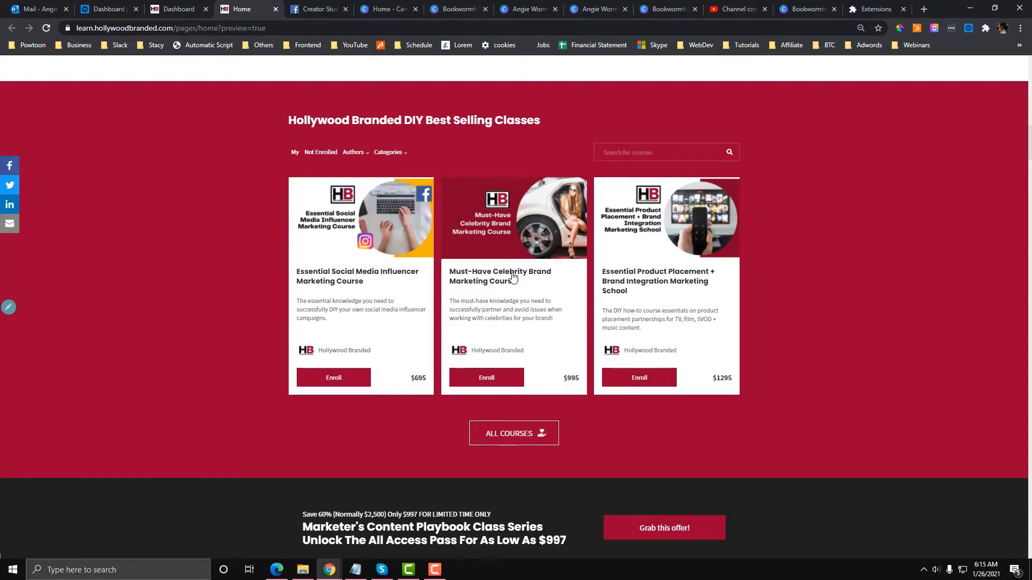
{"action": "scroll", "coordinate": [513, 277], "scroll_direction": "down", "scroll_amount": 1}
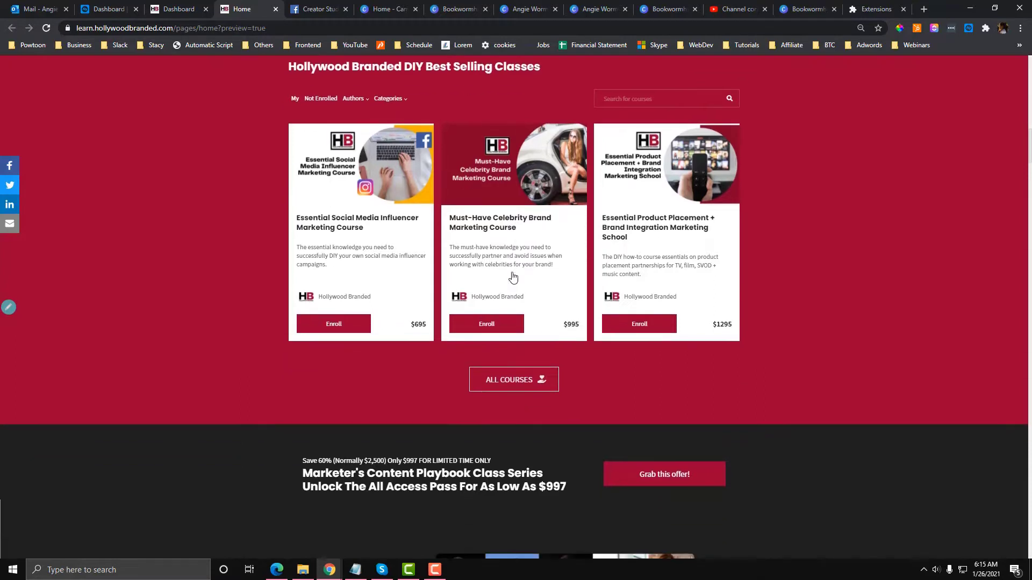
{"action": "scroll", "coordinate": [513, 277], "scroll_direction": "up", "scroll_amount": 1}
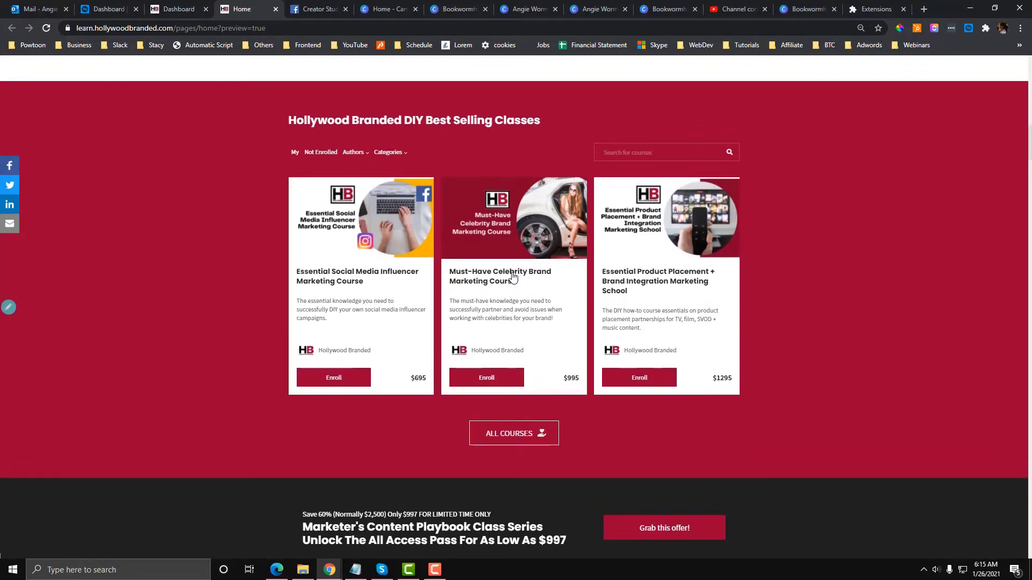
{"action": "scroll", "coordinate": [513, 277], "scroll_direction": "down", "scroll_amount": 1}
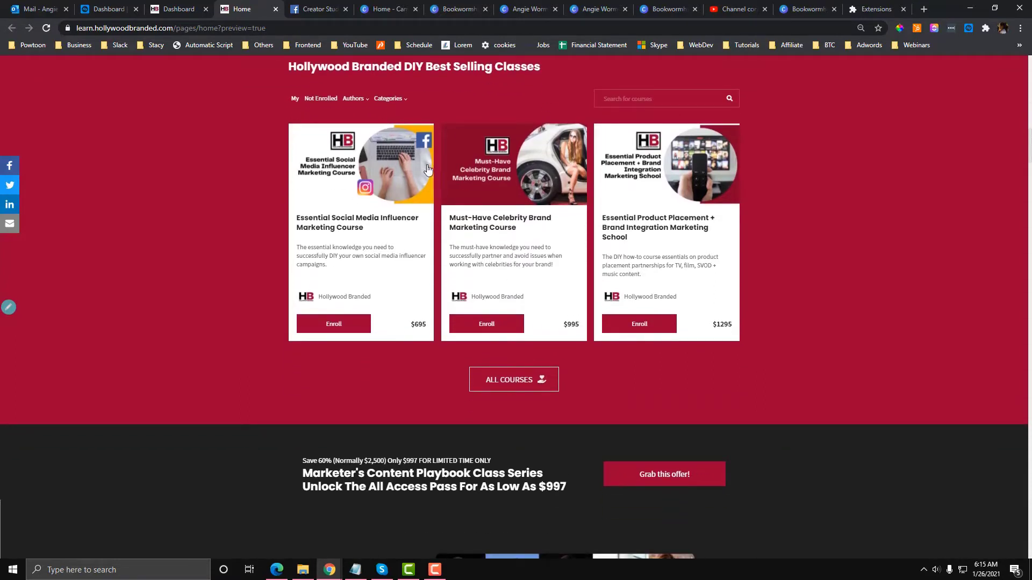
{"action": "scroll", "coordinate": [432, 209], "scroll_direction": "down", "scroll_amount": 1}
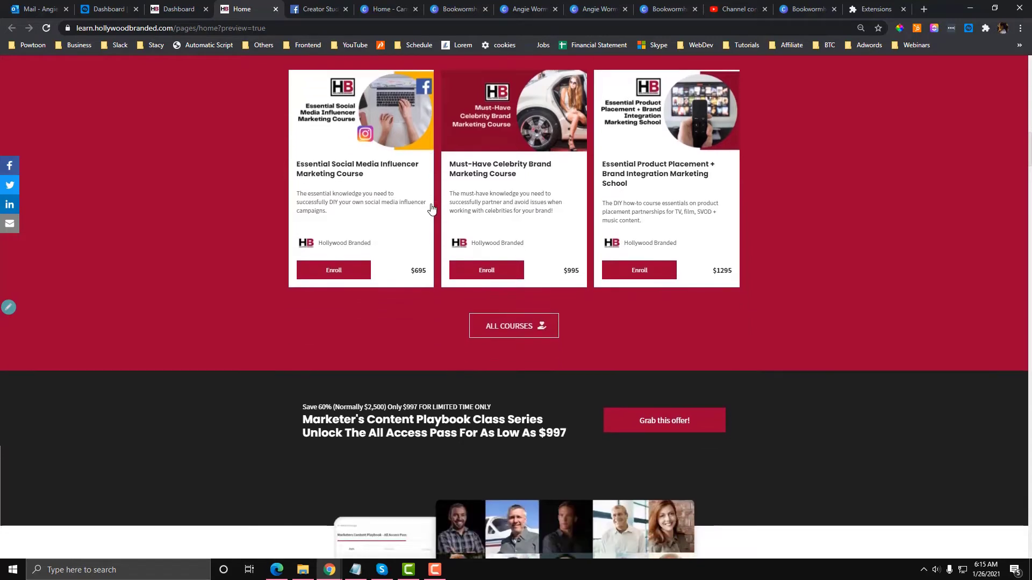
{"action": "scroll", "coordinate": [432, 209], "scroll_direction": "up", "scroll_amount": 1}
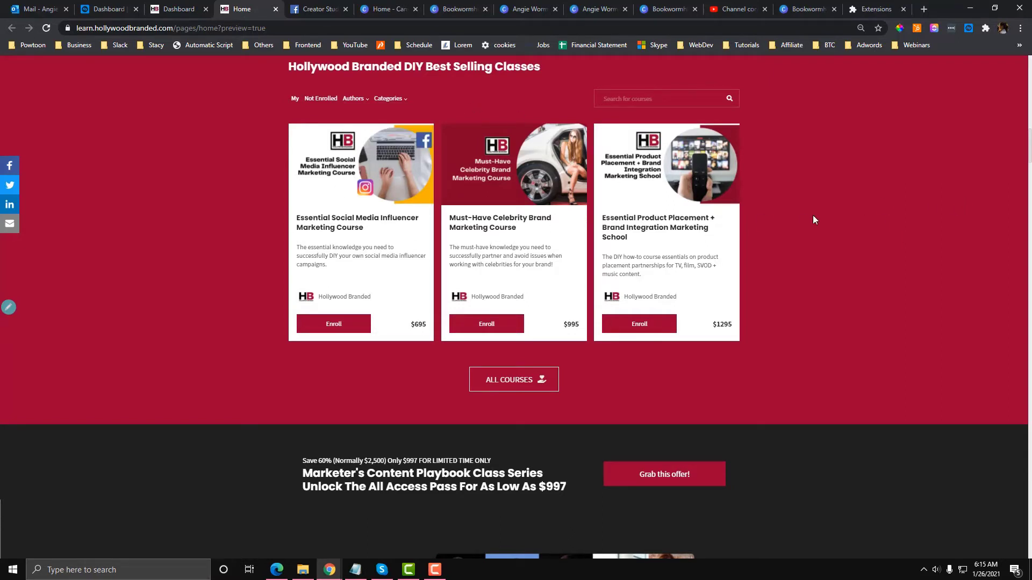
{"action": "scroll", "coordinate": [813, 215], "scroll_direction": "up", "scroll_amount": 1}
- Open Courses > Course manager from the dashboard, then return to the home page preview
{"action": "left_click", "coordinate": [187, 13]}
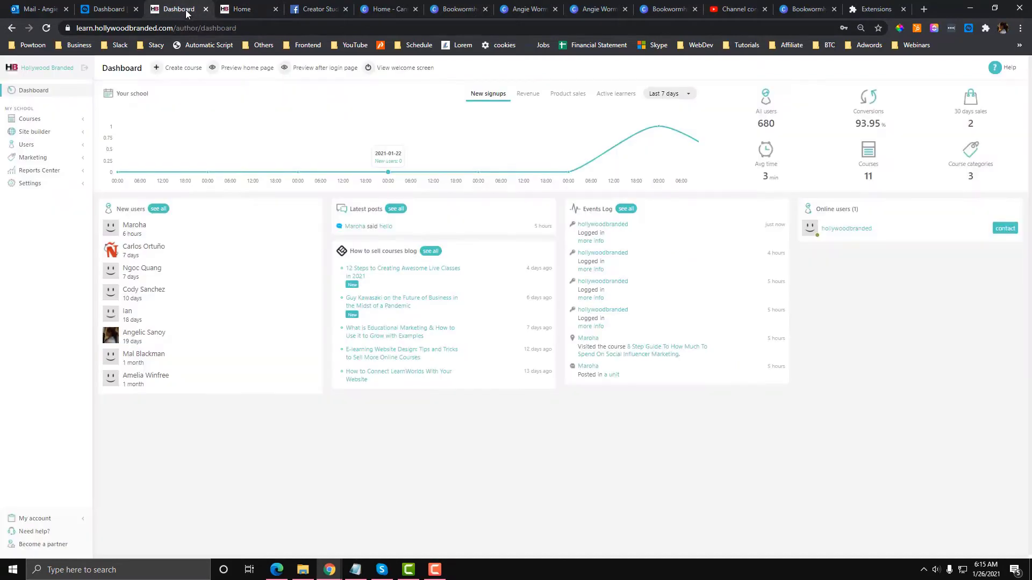
{"action": "left_click", "coordinate": [30, 119]}
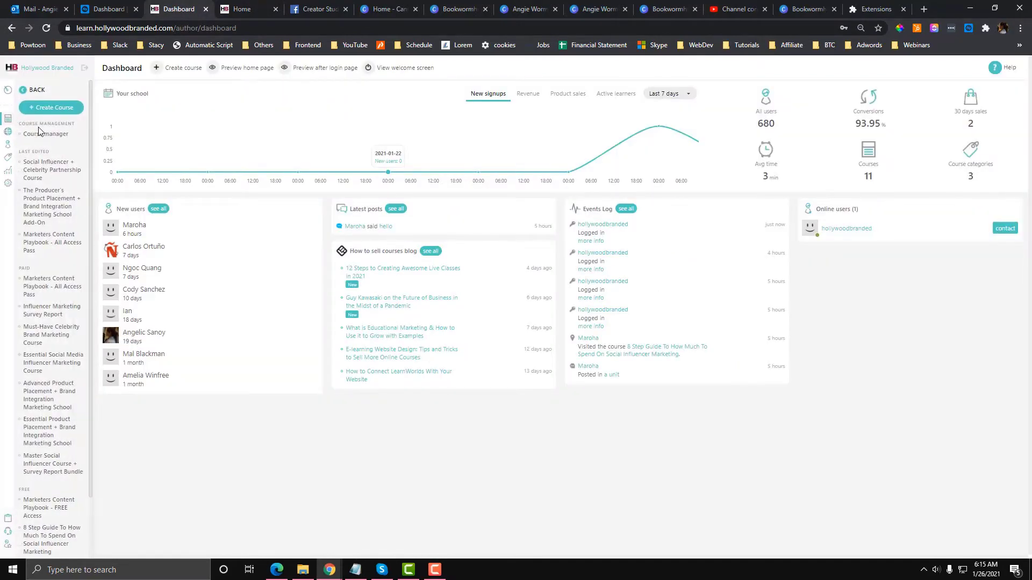
{"action": "left_click", "coordinate": [44, 139]}
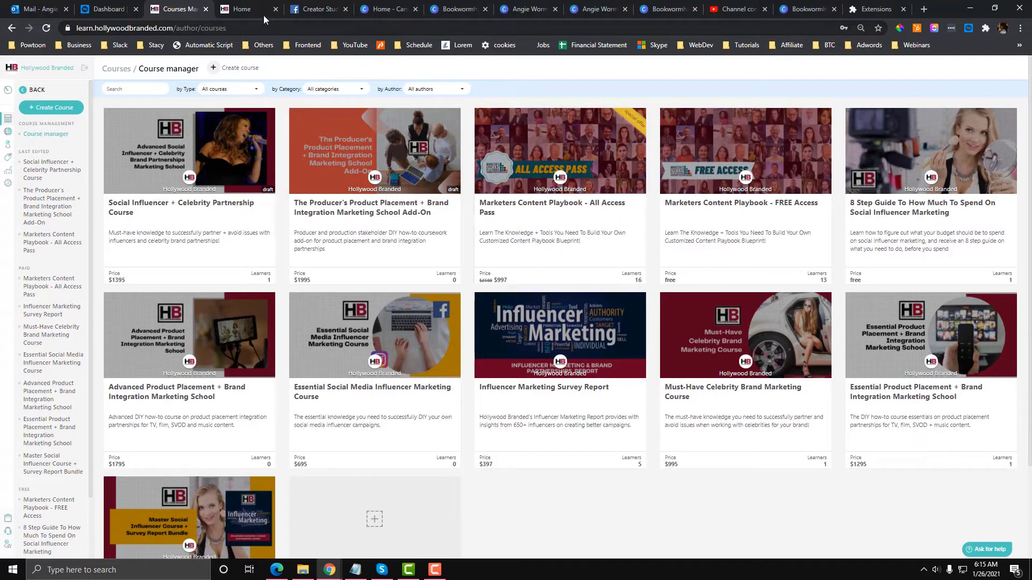
{"action": "left_click", "coordinate": [242, 9]}
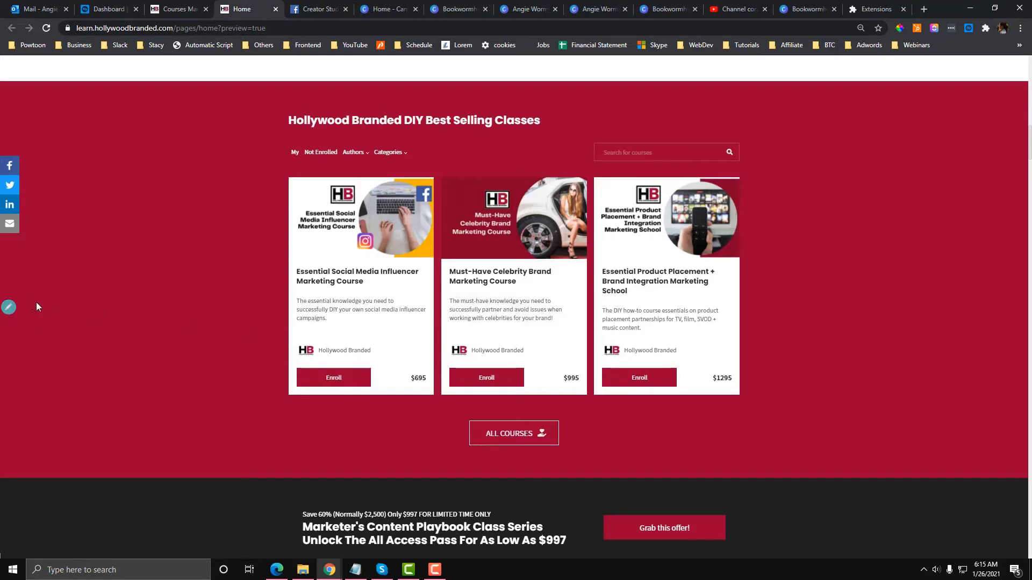
{"action": "left_click", "coordinate": [178, 7]}
{"action": "left_click", "coordinate": [264, 13]}
- Paste the course card text into Notepad and cut out the first course title
{"action": "mouse_move", "coordinate": [280, 267]}
{"action": "left_mouse_down"}
{"action": "mouse_move", "coordinate": [342, 277]}
{"action": "mouse_move", "coordinate": [297, 274]}
{"action": "left_mouse_up"}
{"action": "left_click", "coordinate": [356, 570]}
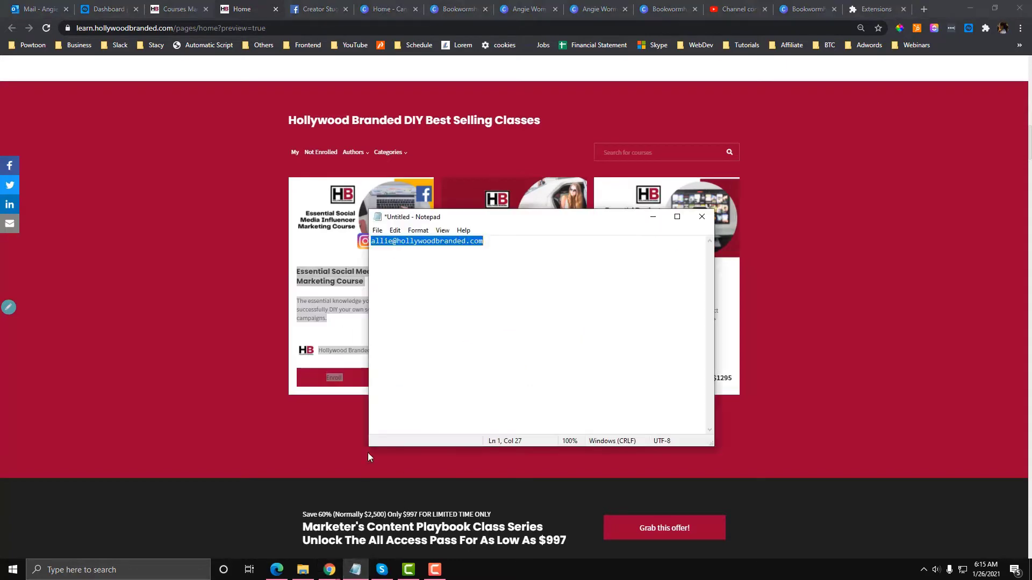
{"action": "left_click", "coordinate": [468, 277]}
{"action": "key", "text": "ctrl+a"}
{"action": "type", "text": "Essential Social Media Influencer Marketing Course The essential knowledge you need to successfully DIY your own social media influencer campaigns. Hollywood Branded  Enroll $695 Must-Have Celebrity Brand Marketing Course The must-have knowledge you need to successfully partner and avoid issues when working with celebrities for your brand! Hollywood Branded  Enroll $995"}
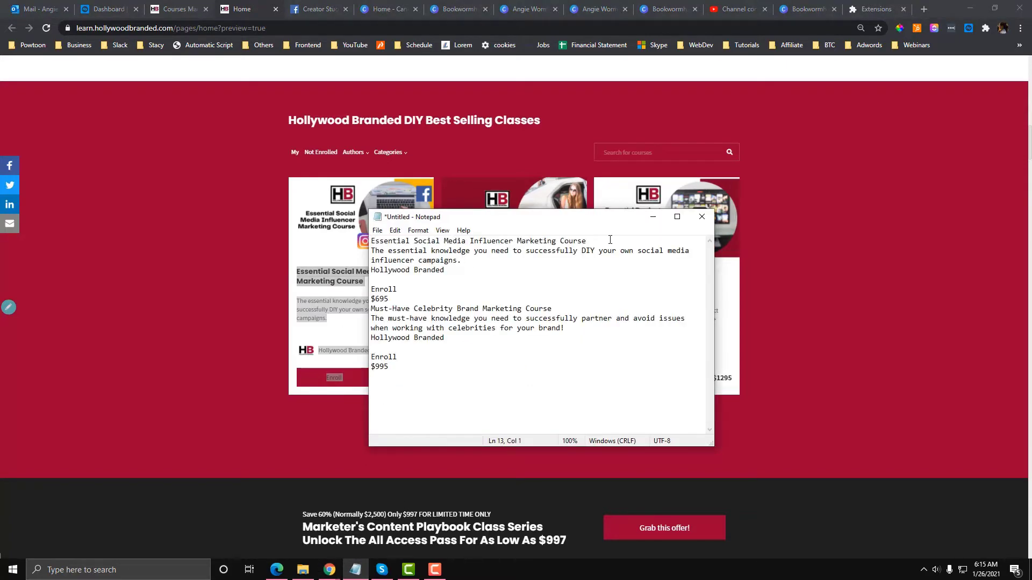
{"action": "left_click", "coordinate": [610, 239]}
{"action": "key", "text": "shift+Home"}
{"action": "key", "text": "ctrl+x"}
{"action": "key", "text": "Delete"}
- Find the Essential Social Media course in Course manager and drag it to row two's end
{"action": "left_click", "coordinate": [158, 7]}
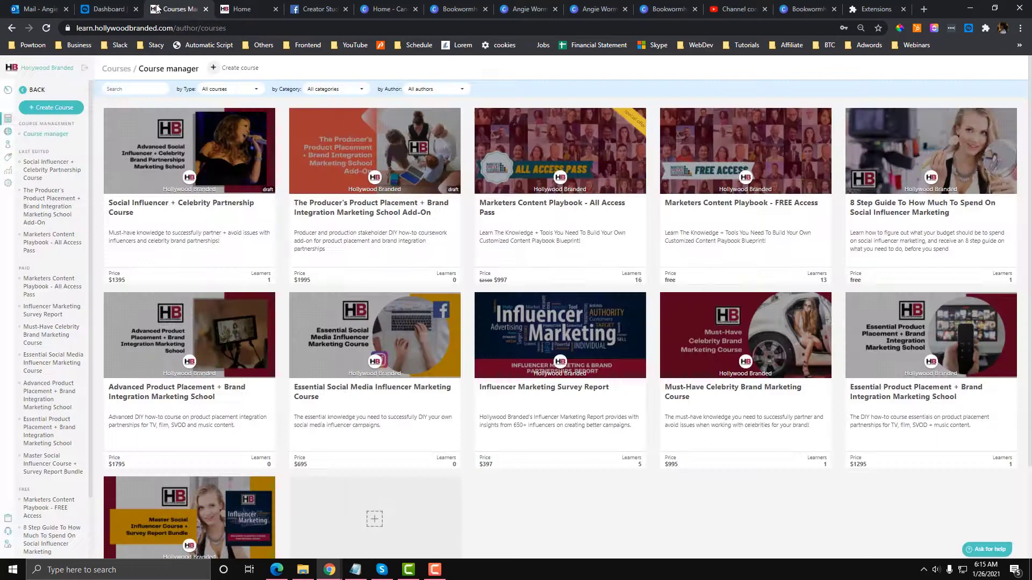
{"action": "key", "text": "ctrl+f"}
{"action": "key", "text": "ctrl+v"}
{"action": "scroll", "coordinate": [368, 254], "scroll_direction": "down", "scroll_amount": 1}
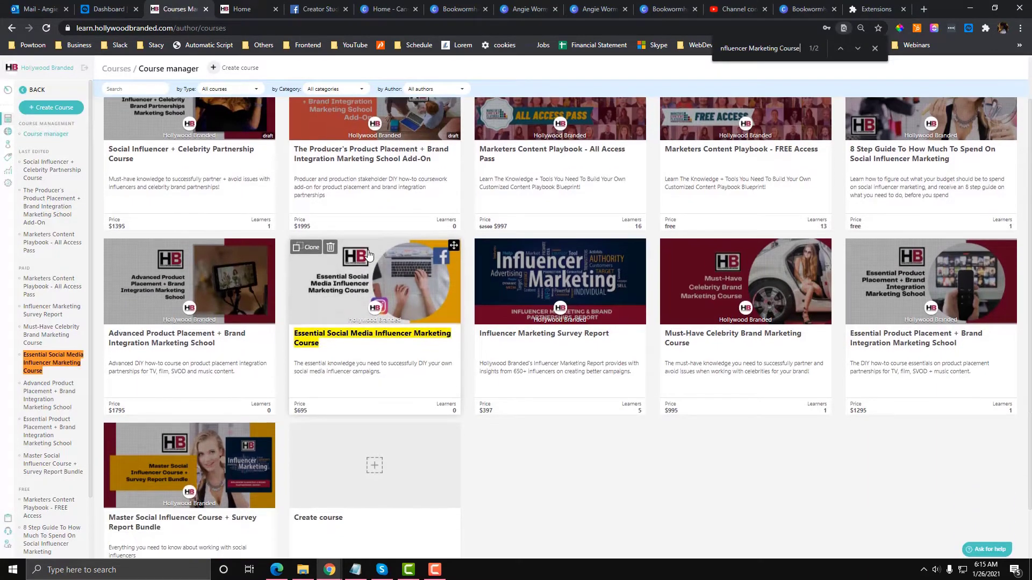
{"action": "left_click_drag", "start_coordinate": [453, 245], "coordinate": [1000, 258]}
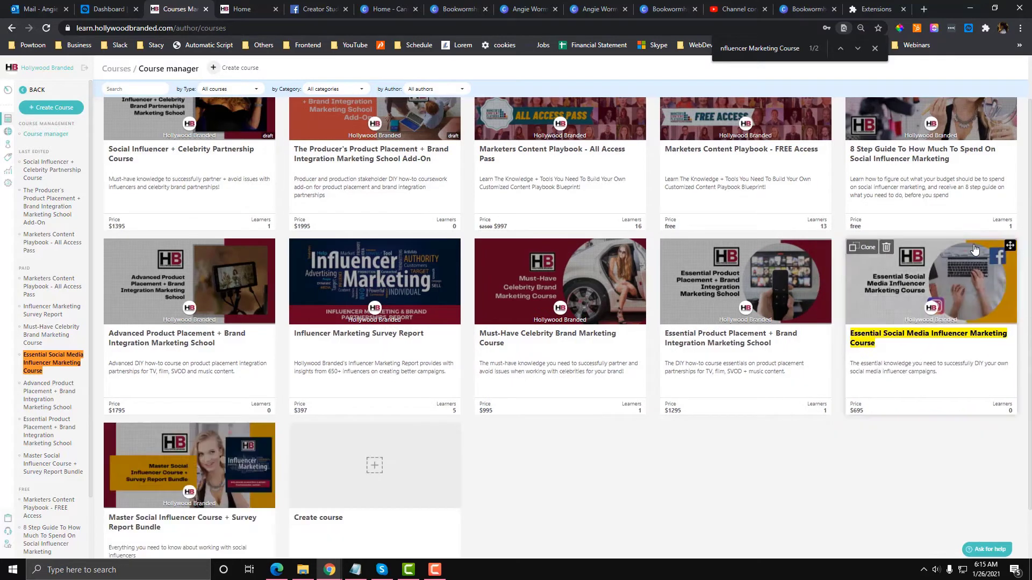
{"action": "scroll", "coordinate": [693, 215], "scroll_direction": "up", "scroll_amount": 1}
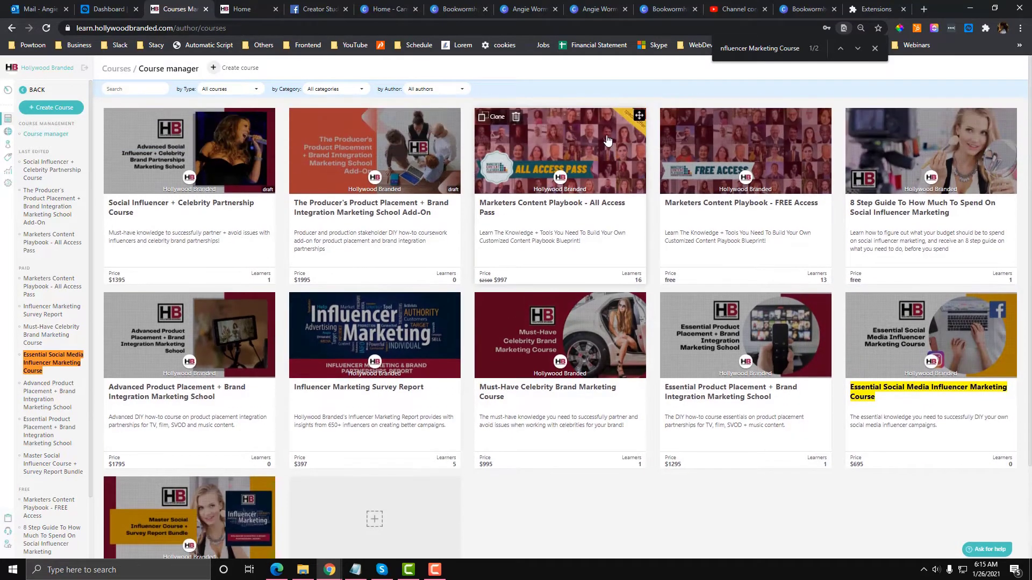
{"action": "left_click", "coordinate": [874, 48]}
- Reload the home page preview and confirm Social Media Influencer ($695) now appears last
{"action": "left_click", "coordinate": [317, 9]}
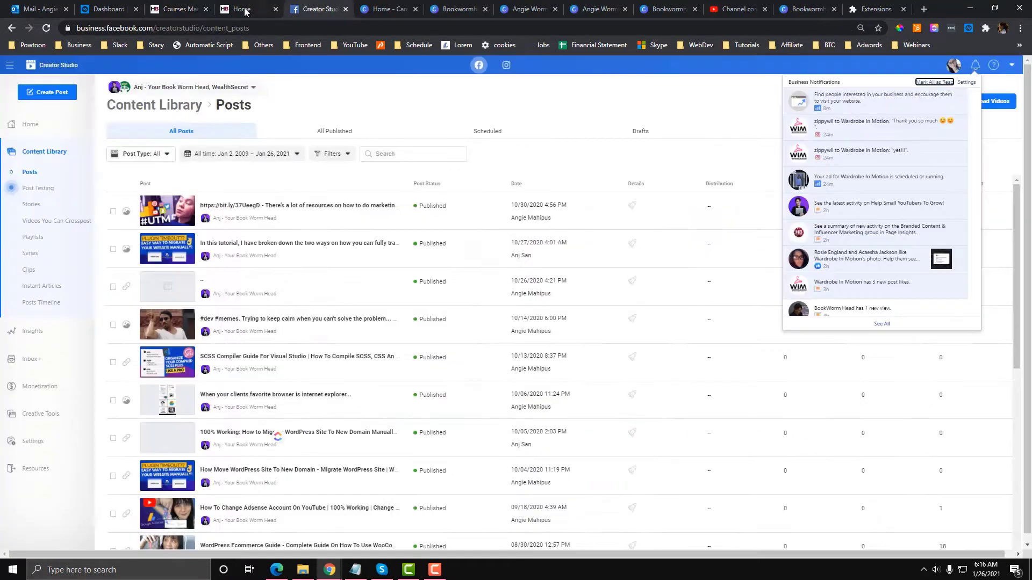
{"action": "left_click", "coordinate": [242, 9]}
{"action": "left_click", "coordinate": [245, 28]}
{"action": "key", "text": "Return"}
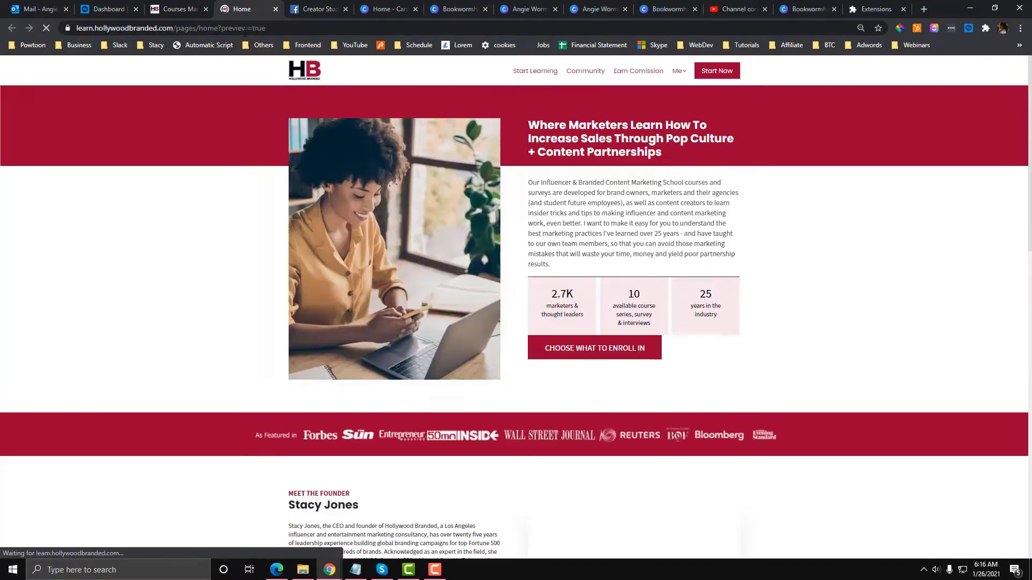
{"action": "scroll", "coordinate": [479, 253], "scroll_direction": "down", "scroll_amount": 15}
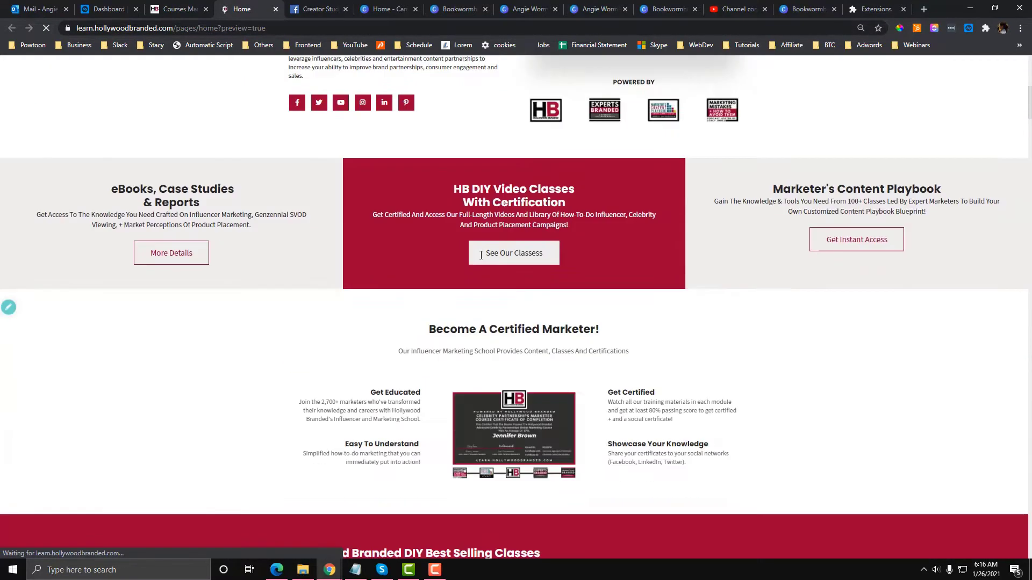
{"action": "scroll", "coordinate": [514, 322], "scroll_direction": "down", "scroll_amount": 5}
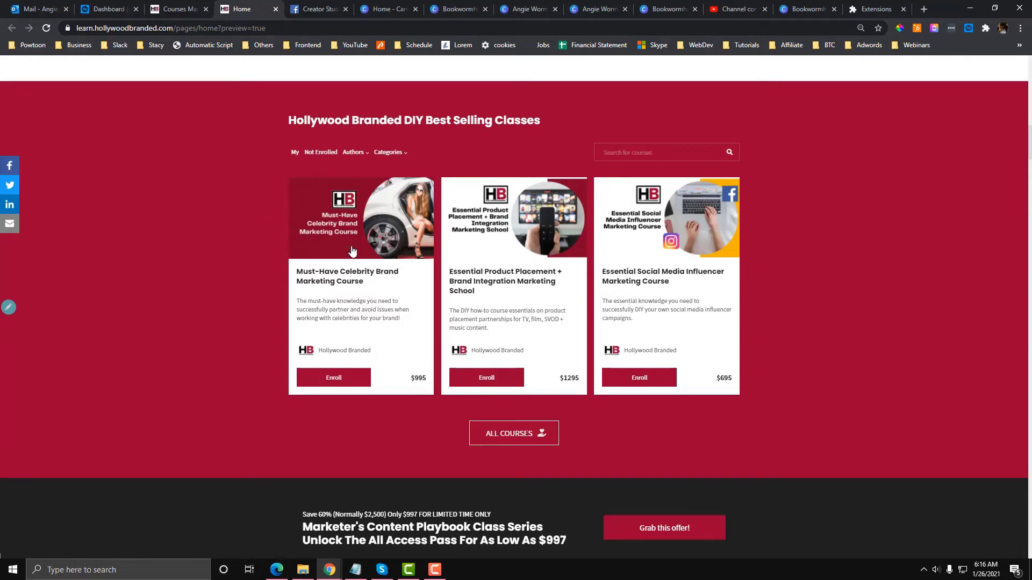
{"action": "key", "text": "ctrl+shift+Tab"}
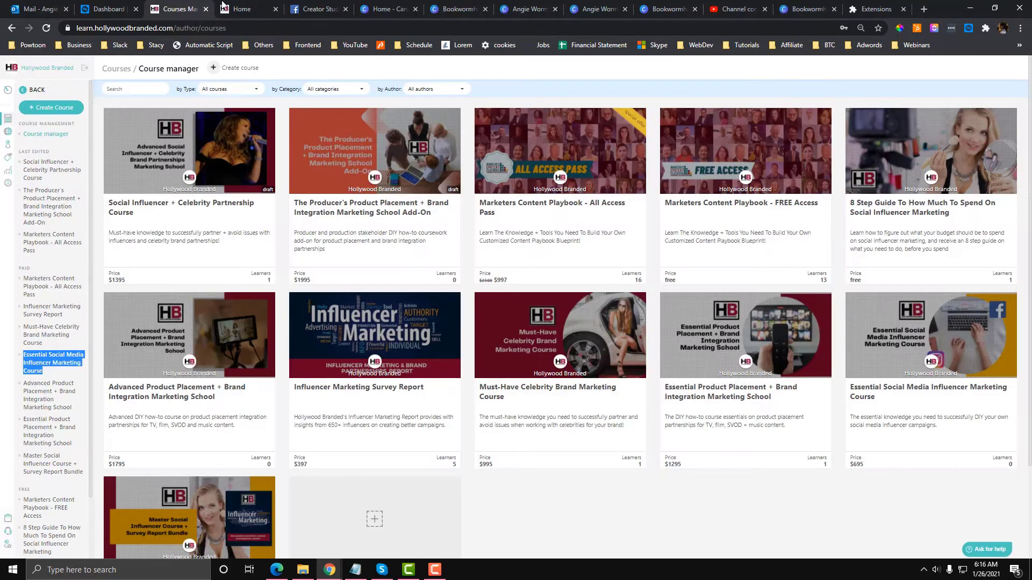
{"action": "key", "text": "ctrl+Tab"}
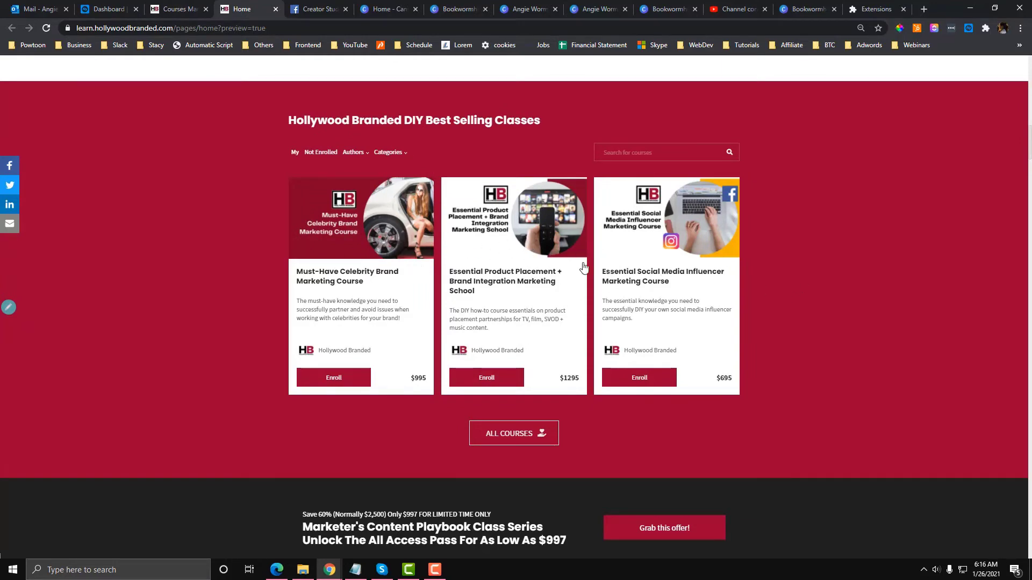
- Drag the Essential Social Media course back to row two, second place, and reload the home page
{"action": "left_click", "coordinate": [178, 9]}
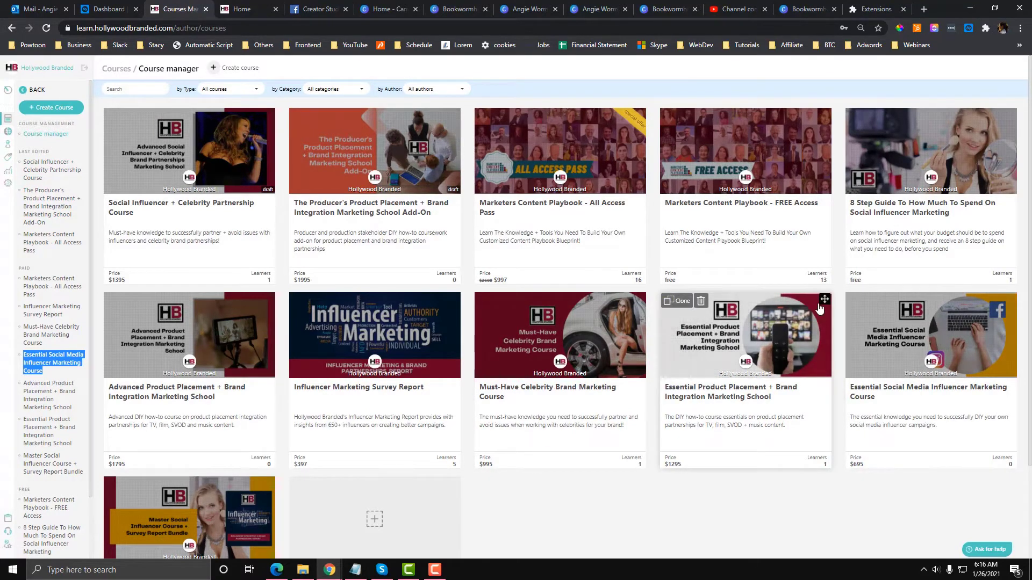
{"action": "left_click_drag", "start_coordinate": [1009, 298], "coordinate": [455, 300]}
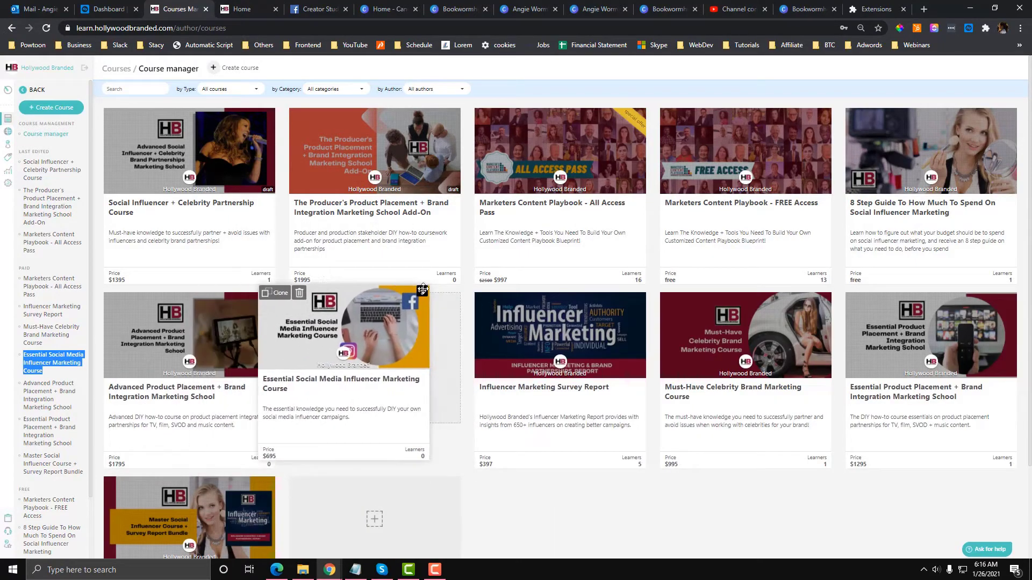
{"action": "scroll", "coordinate": [455, 312], "scroll_direction": "down", "scroll_amount": 2}
{"action": "scroll", "coordinate": [455, 311], "scroll_direction": "up", "scroll_amount": 2}
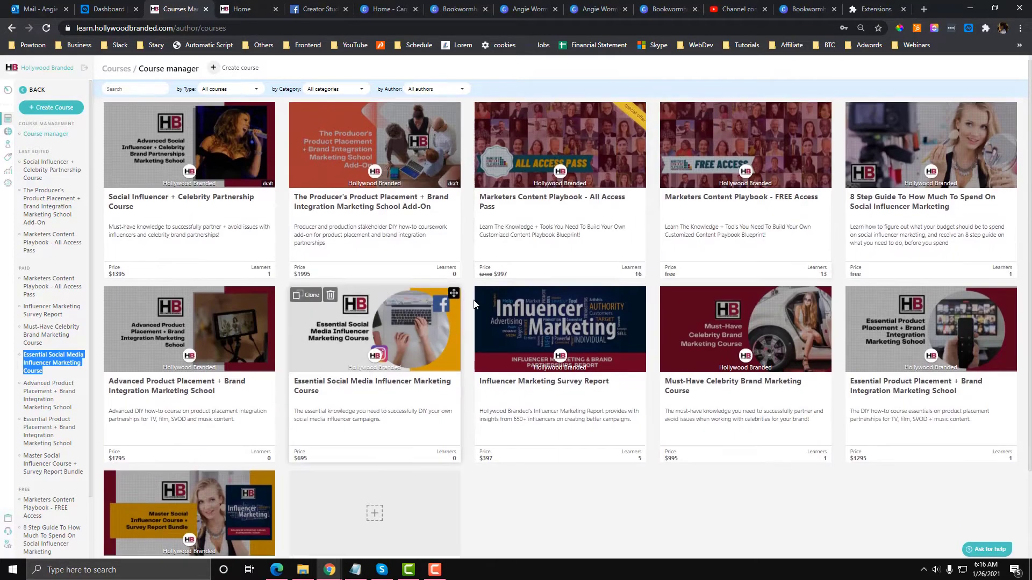
{"action": "left_click", "coordinate": [265, 7]}
{"action": "left_click", "coordinate": [48, 28]}
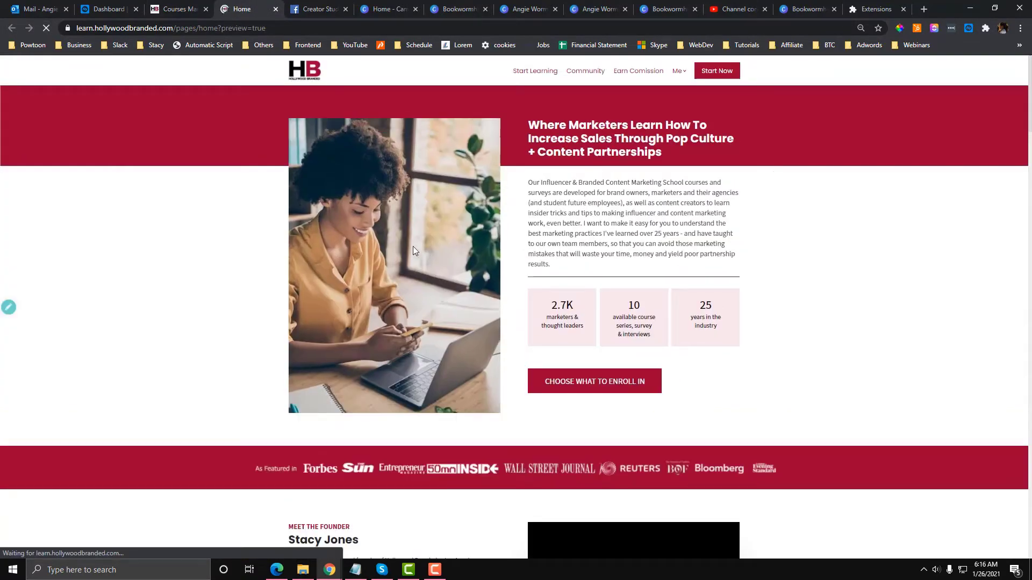
- Scroll through the Summit session list on the homepage preview
{"action": "scroll", "coordinate": [413, 247], "scroll_direction": "down", "scroll_amount": 15}
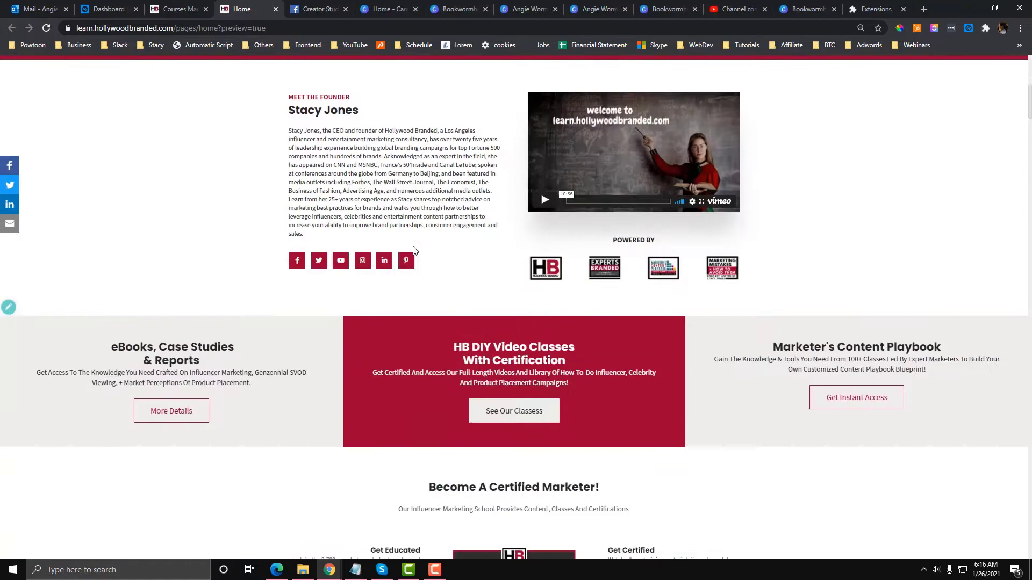
{"action": "scroll", "coordinate": [413, 247], "scroll_direction": "down", "scroll_amount": 3}
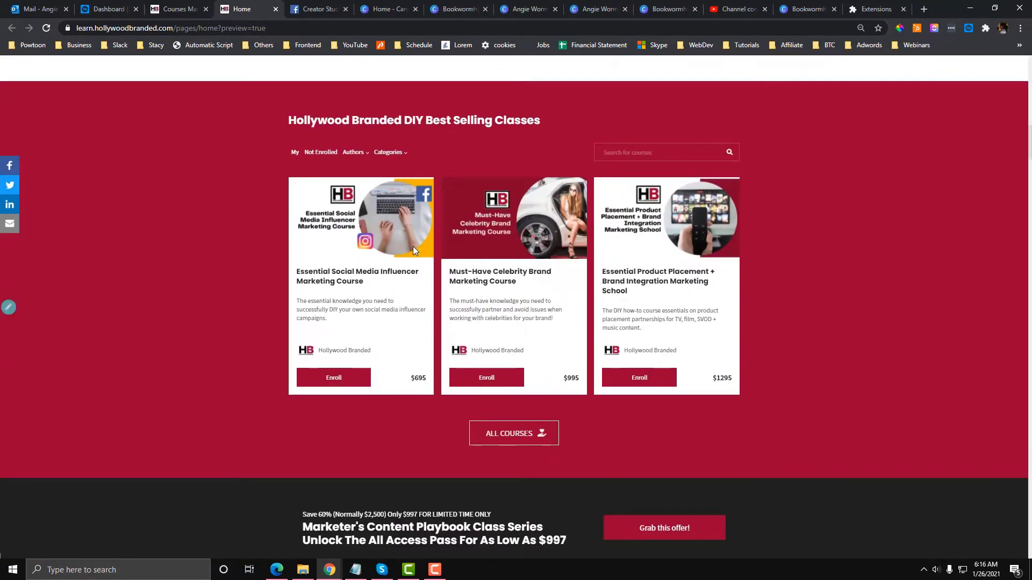
{"action": "scroll", "coordinate": [592, 338], "scroll_direction": "down", "scroll_amount": 6}
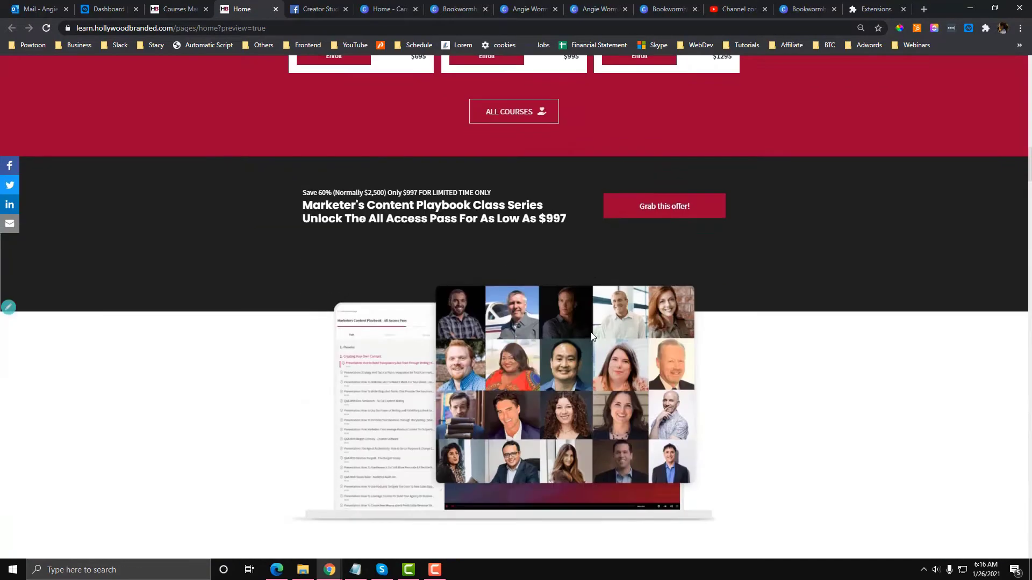
{"action": "scroll", "coordinate": [591, 337], "scroll_direction": "up", "scroll_amount": 7}
{"action": "scroll", "coordinate": [591, 337], "scroll_direction": "down", "scroll_amount": 20}
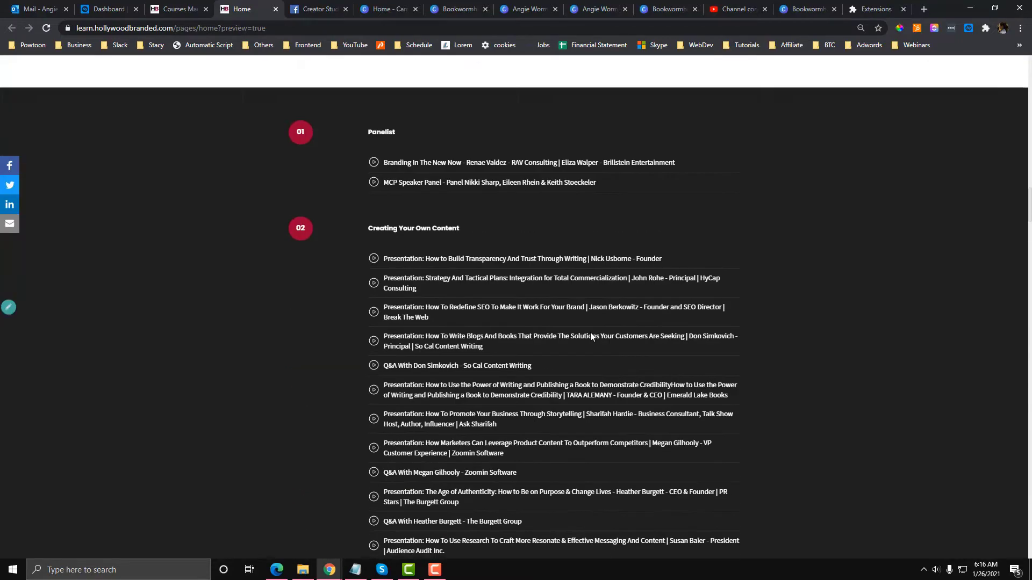
{"action": "scroll", "coordinate": [590, 337], "scroll_direction": "up", "scroll_amount": 2}
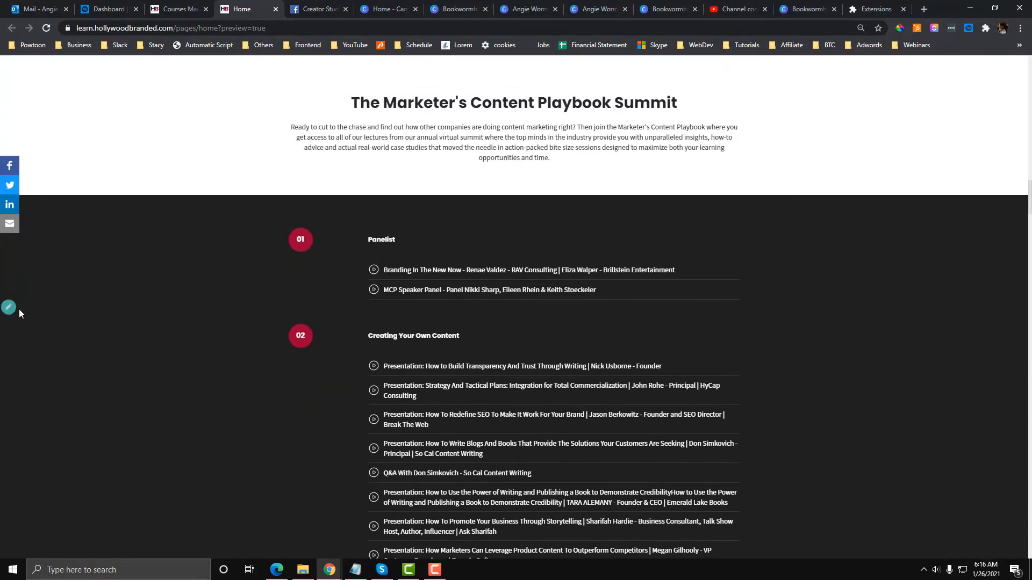
{"action": "scroll", "coordinate": [529, 316], "scroll_direction": "down", "scroll_amount": 8}
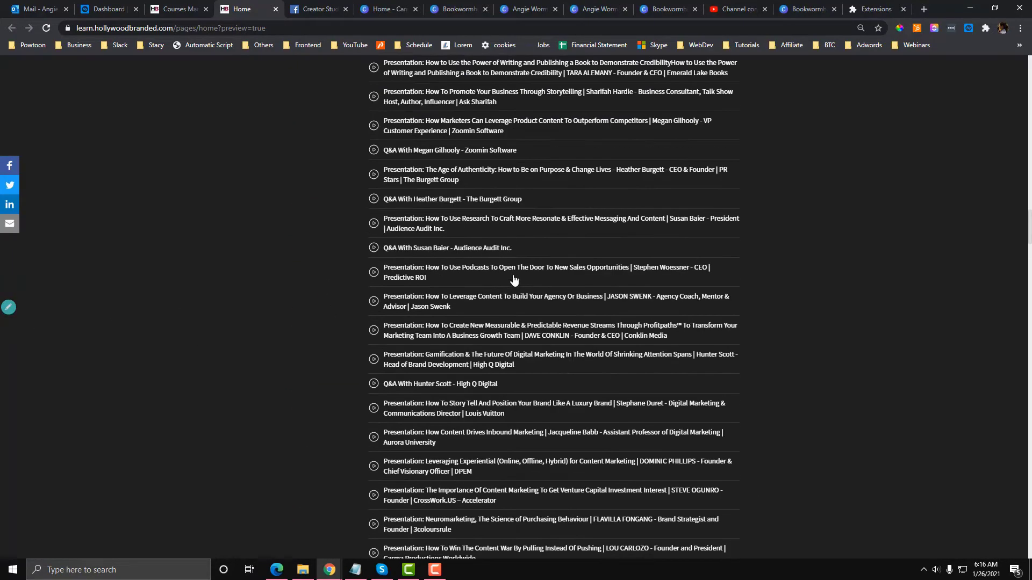
{"action": "scroll", "coordinate": [513, 280], "scroll_direction": "down", "scroll_amount": 16}
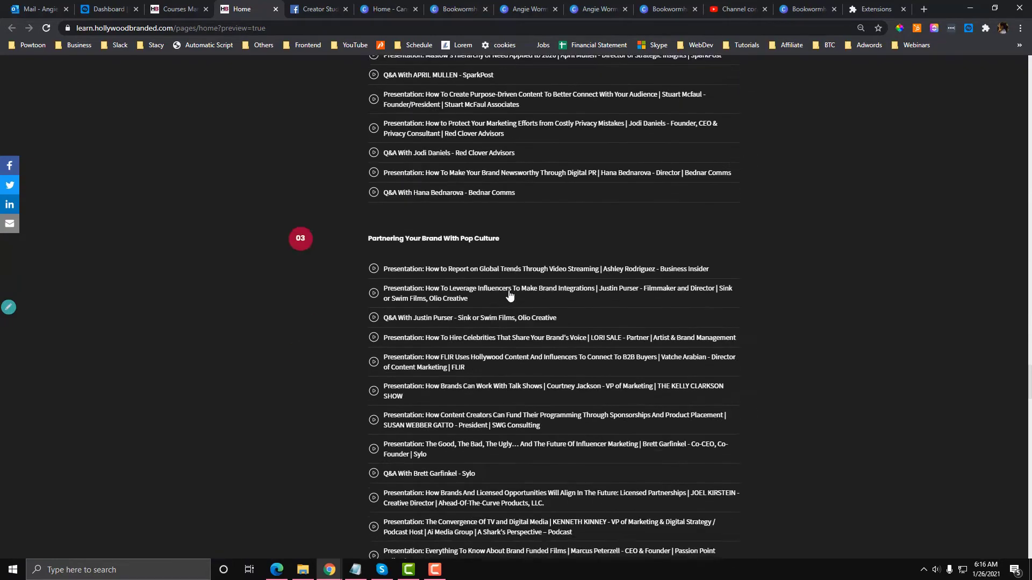
{"action": "scroll", "coordinate": [510, 296], "scroll_direction": "up", "scroll_amount": 20}
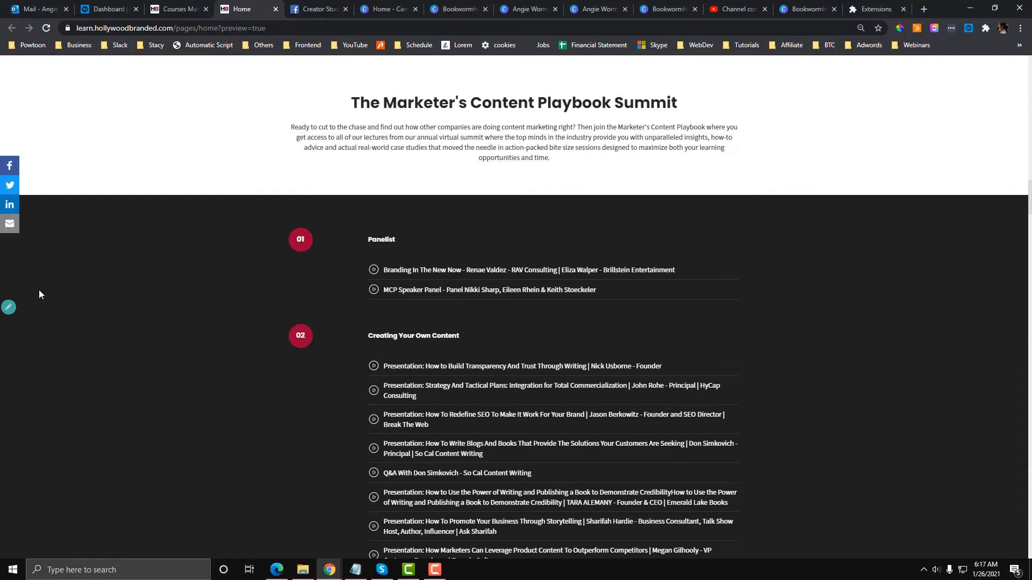
{"action": "mouse_move", "coordinate": [9, 307]}
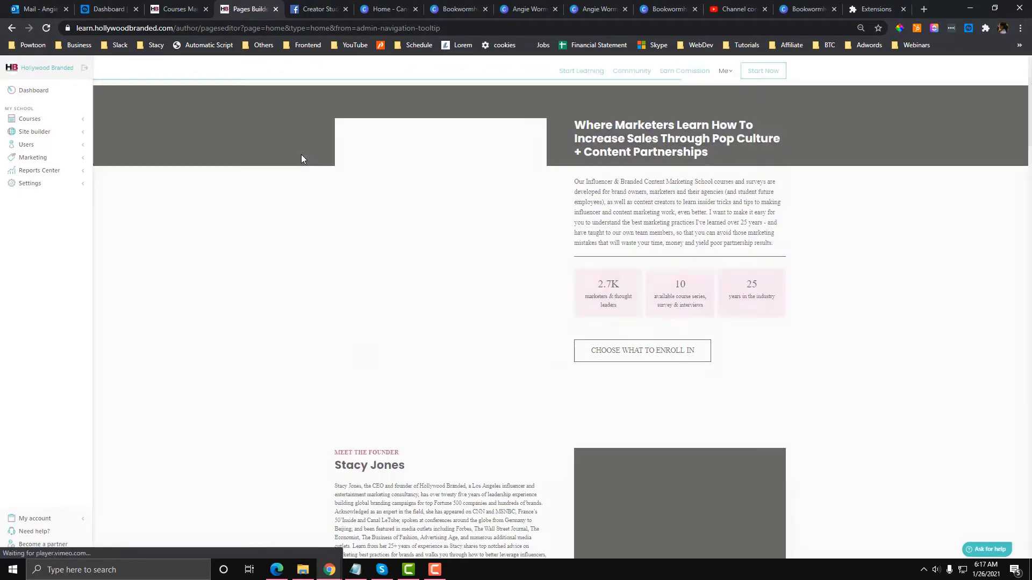
- Select the Summit session list section in the builder and show its alternative layouts
{"action": "scroll", "coordinate": [330, 217], "scroll_direction": "down", "scroll_amount": 3}
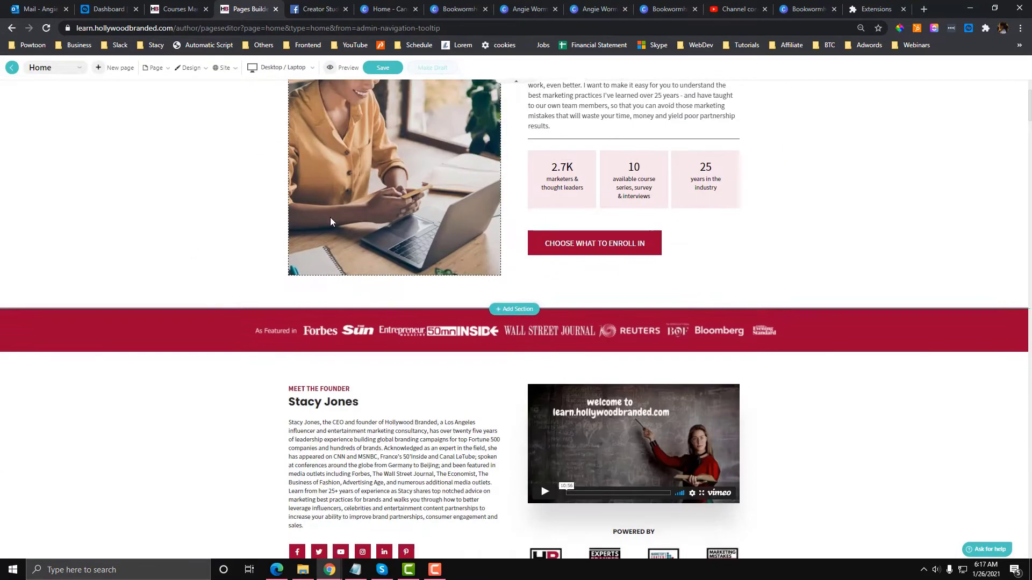
{"action": "scroll", "coordinate": [330, 217], "scroll_direction": "down", "scroll_amount": 20}
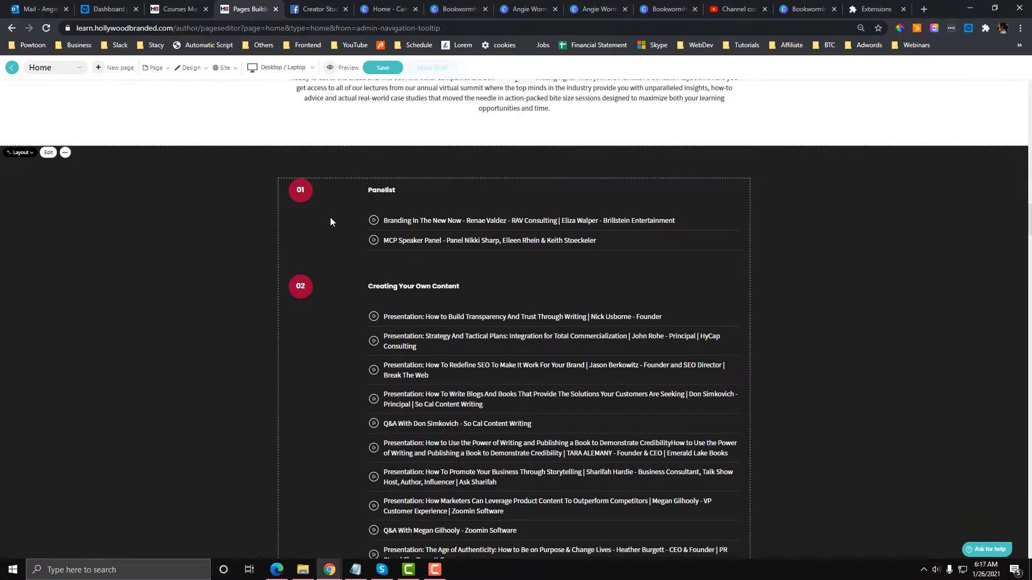
{"action": "left_click", "coordinate": [304, 186]}
{"action": "left_click", "coordinate": [26, 120]}
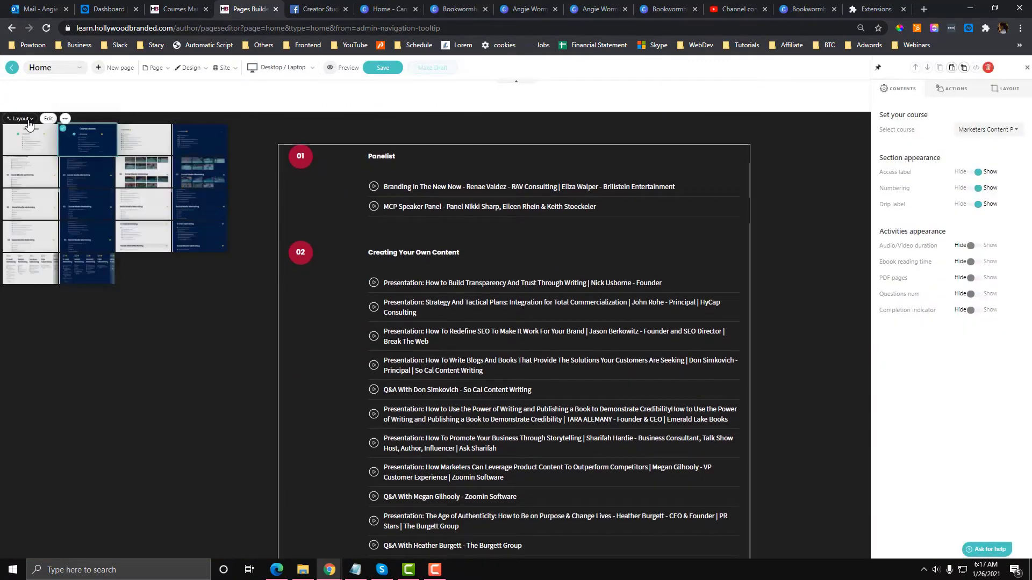
{"action": "scroll", "coordinate": [331, 263], "scroll_direction": "up", "scroll_amount": 2}
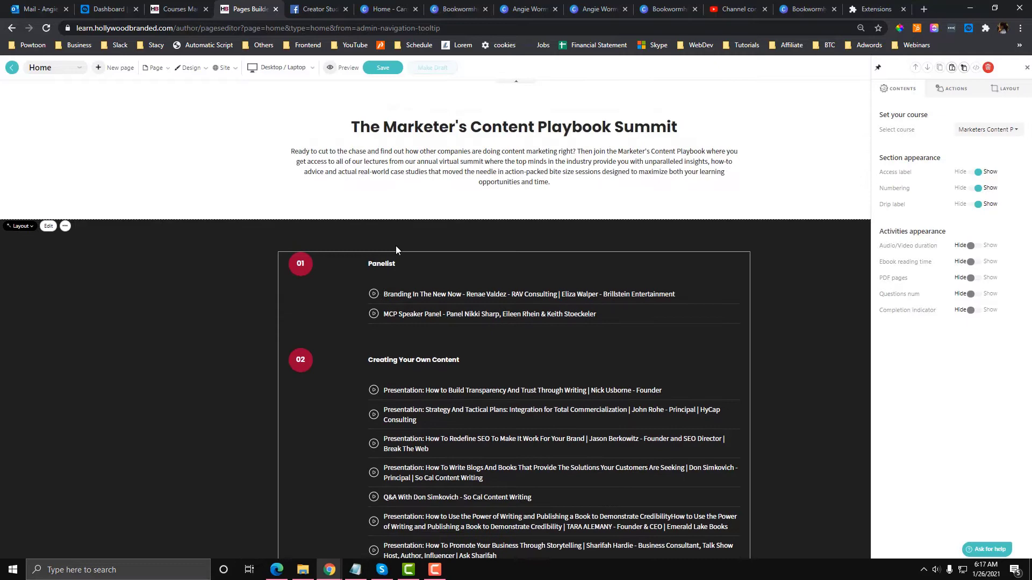
- Open the Add Section catalogue on the Products category, down to the Course Contents templates
{"action": "left_click", "coordinate": [515, 220]}
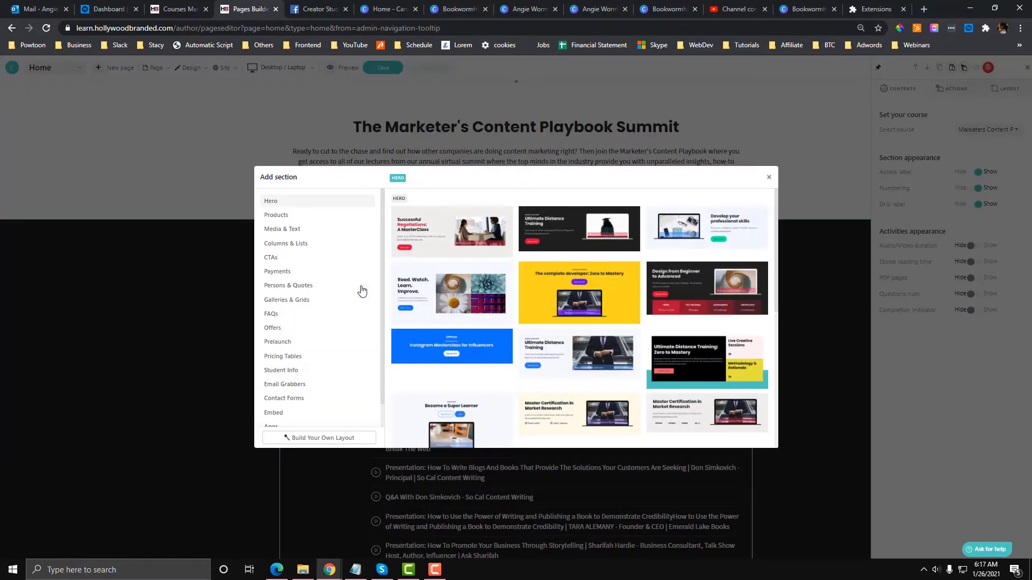
{"action": "scroll", "coordinate": [318, 288], "scroll_direction": "down", "scroll_amount": 1}
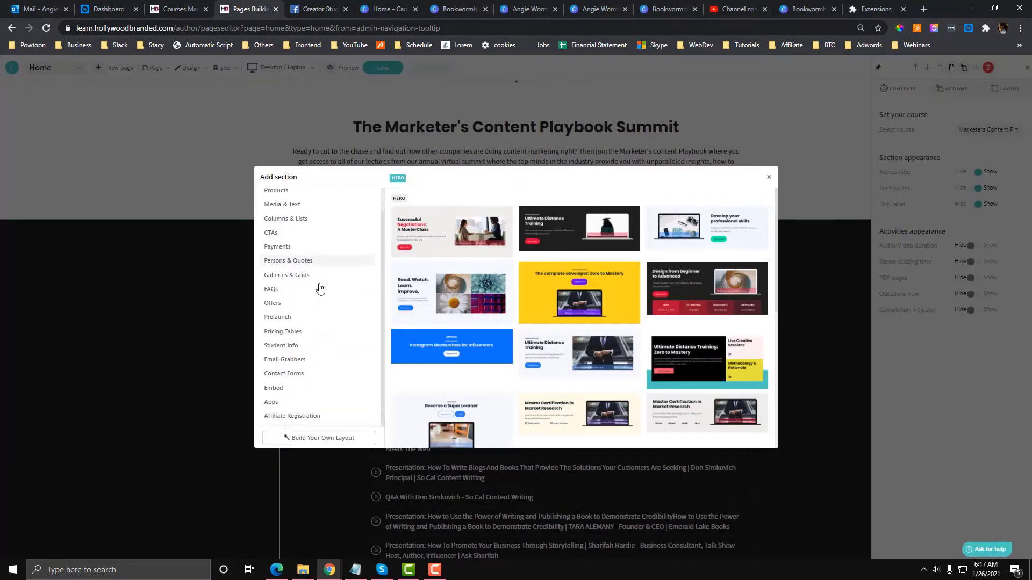
{"action": "scroll", "coordinate": [317, 280], "scroll_direction": "up", "scroll_amount": 1}
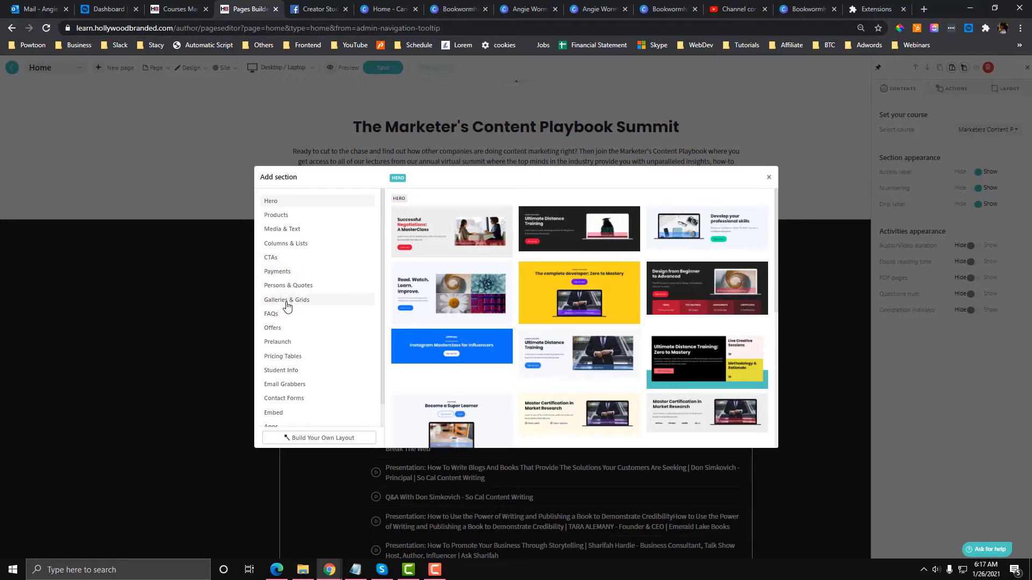
{"action": "left_click", "coordinate": [318, 313]}
{"action": "left_click", "coordinate": [315, 221]}
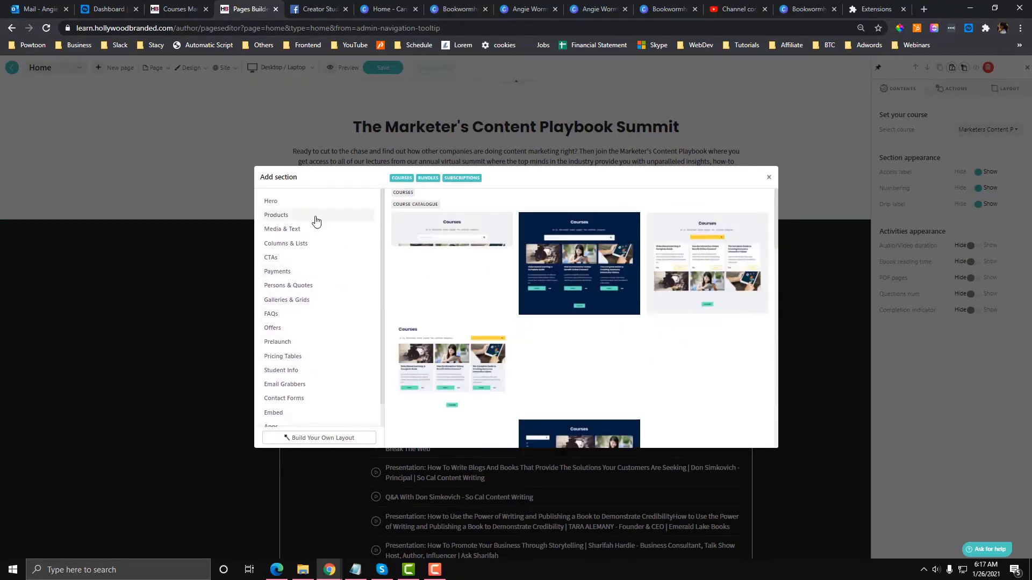
{"action": "scroll", "coordinate": [505, 294], "scroll_direction": "down", "scroll_amount": 2}
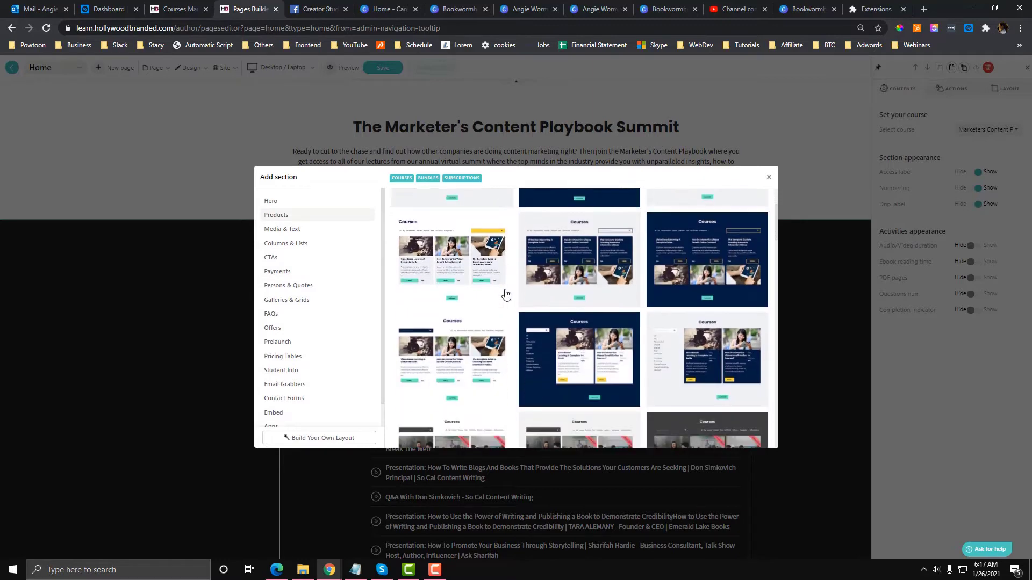
{"action": "scroll", "coordinate": [505, 295], "scroll_direction": "down", "scroll_amount": 5}
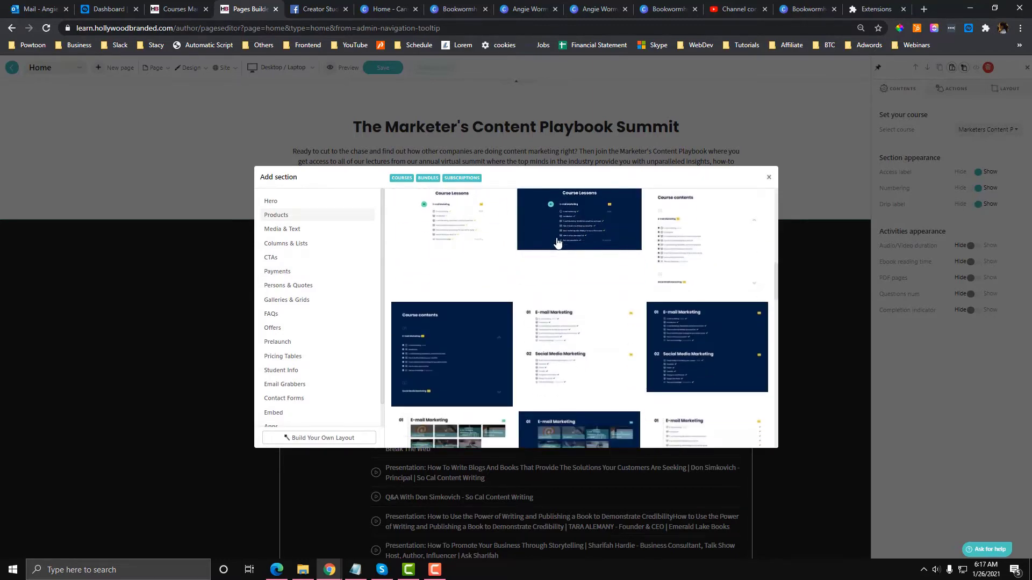
{"action": "scroll", "coordinate": [478, 279], "scroll_direction": "up", "scroll_amount": 2}
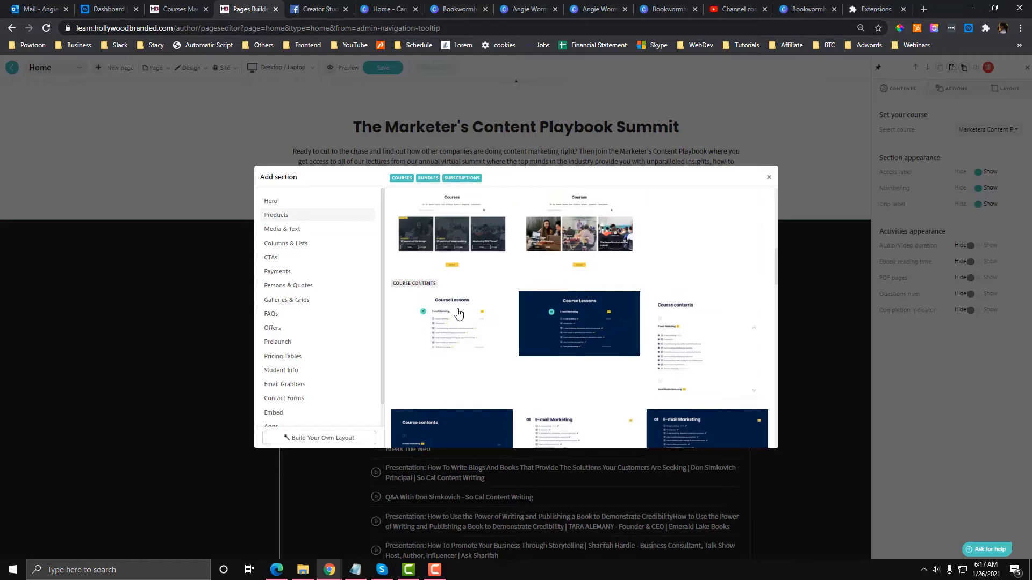
- Insert the Course Lessons template and switch the section to its dark layout
{"action": "left_click", "coordinate": [457, 314]}
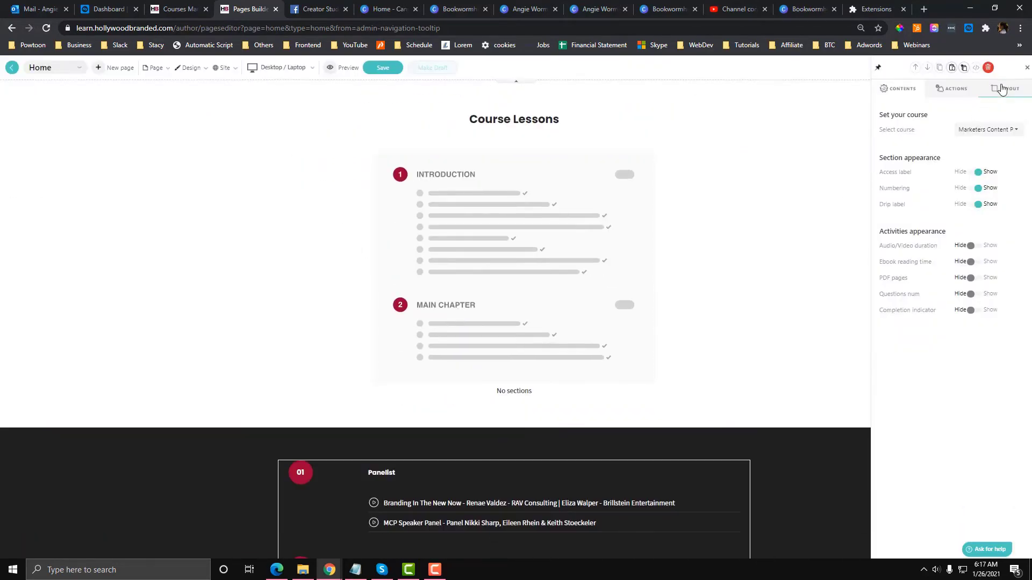
{"action": "left_click", "coordinate": [1027, 68]}
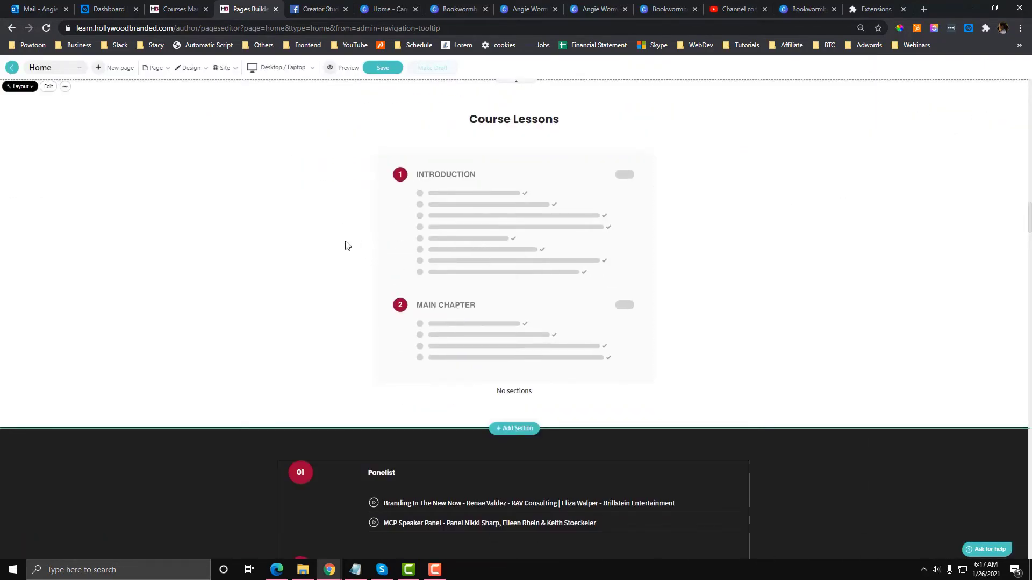
{"action": "scroll", "coordinate": [345, 244], "scroll_direction": "up", "scroll_amount": 2}
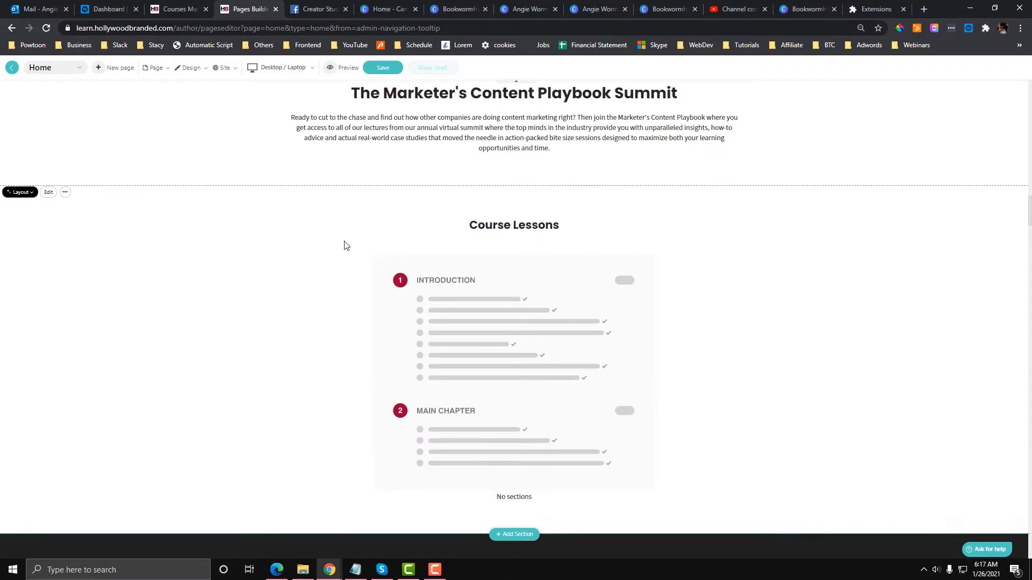
{"action": "scroll", "coordinate": [345, 245], "scroll_direction": "down", "scroll_amount": 1}
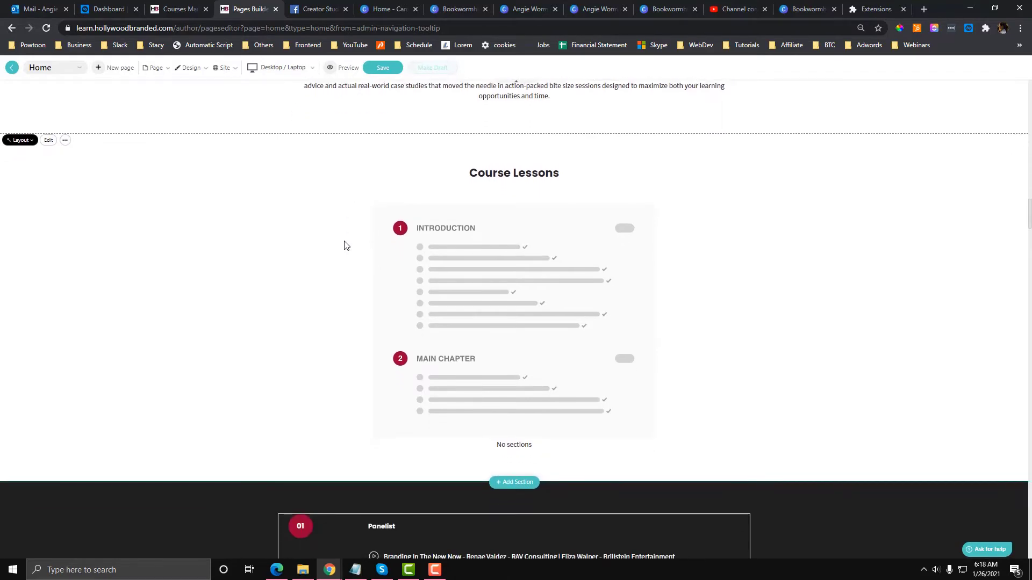
{"action": "left_click", "coordinate": [346, 245]}
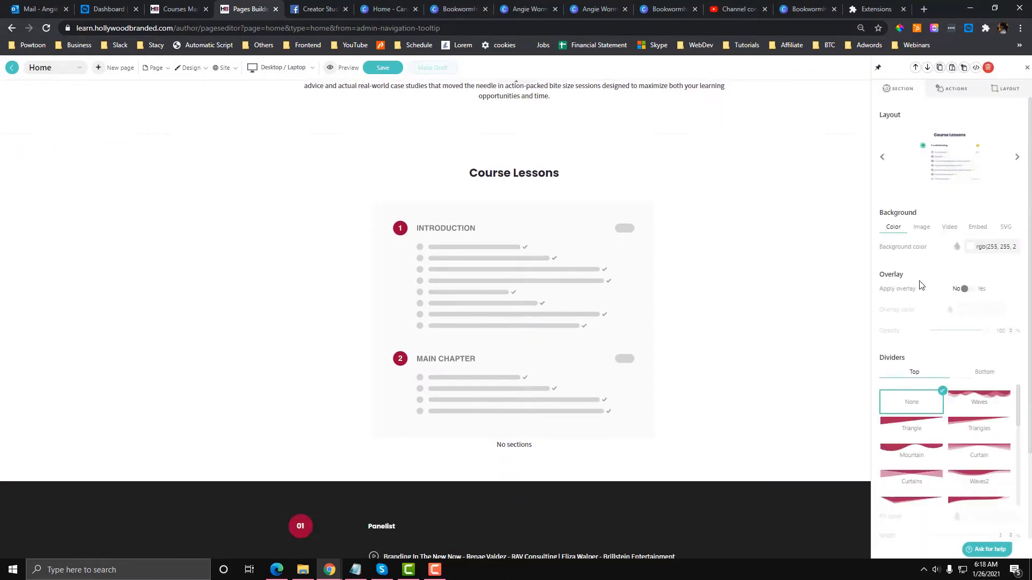
{"action": "left_click", "coordinate": [1017, 156]}
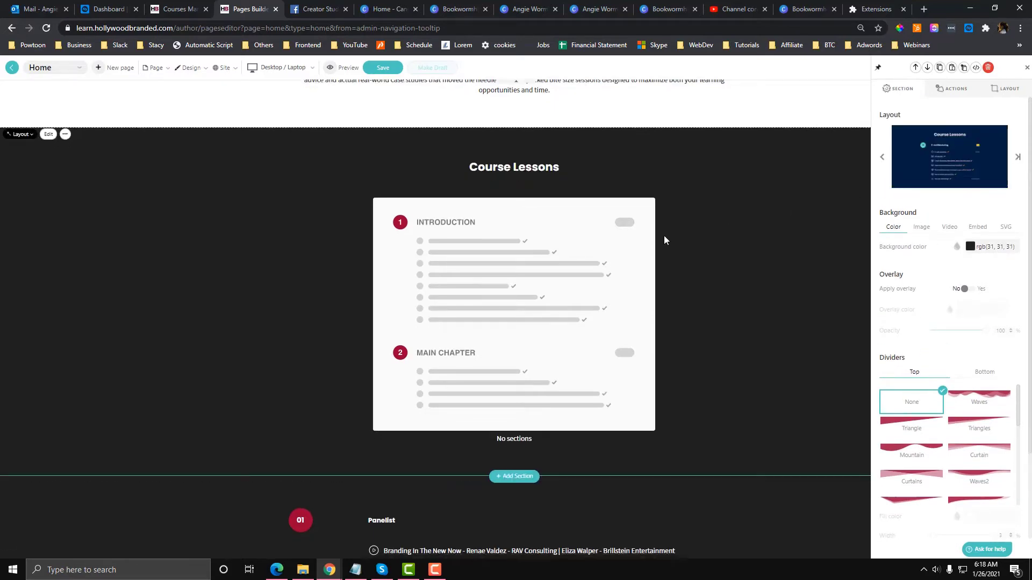
{"action": "scroll", "coordinate": [663, 236], "scroll_direction": "down", "scroll_amount": 2}
{"action": "scroll", "coordinate": [663, 235], "scroll_direction": "up", "scroll_amount": 1}
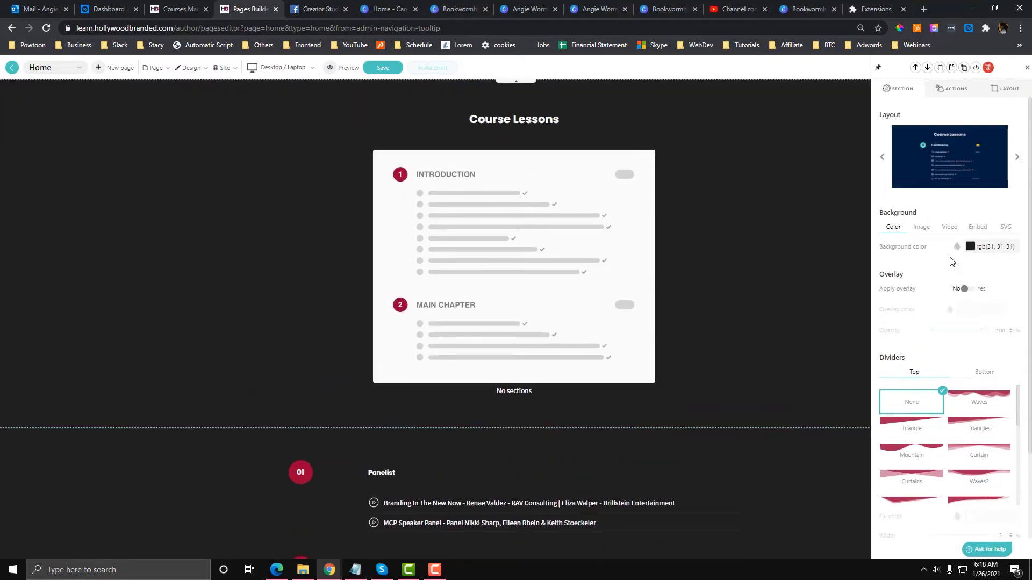
{"action": "left_click", "coordinate": [506, 222]}
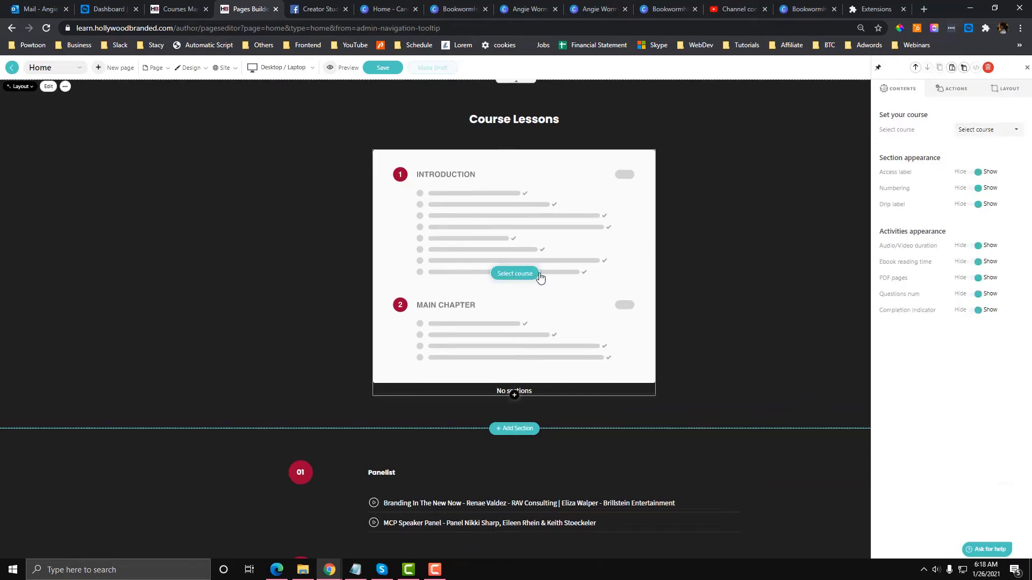
{"action": "scroll", "coordinate": [458, 200], "scroll_direction": "up", "scroll_amount": 1}
{"action": "left_click", "coordinate": [993, 130]}
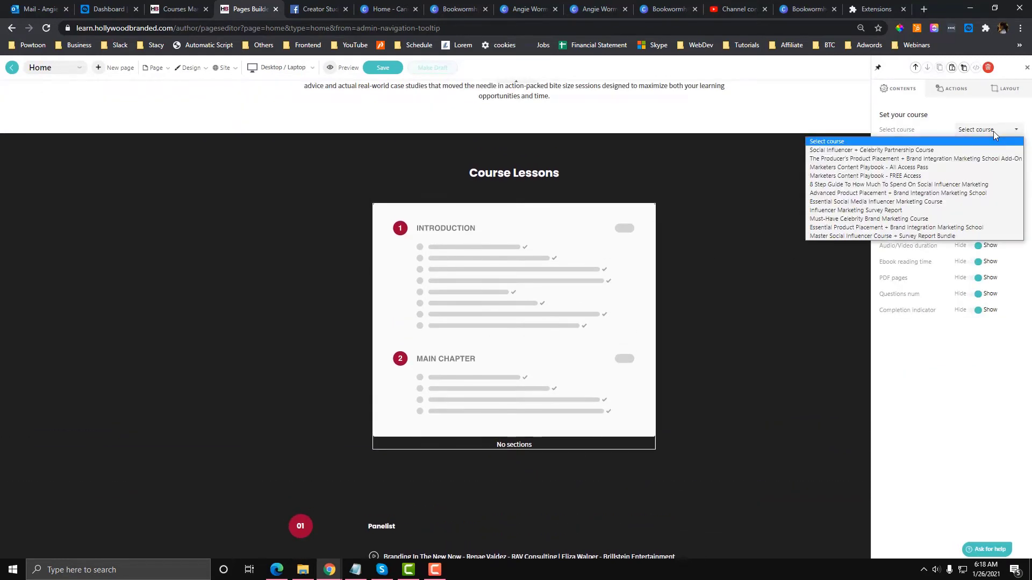
{"action": "left_click", "coordinate": [975, 150]}
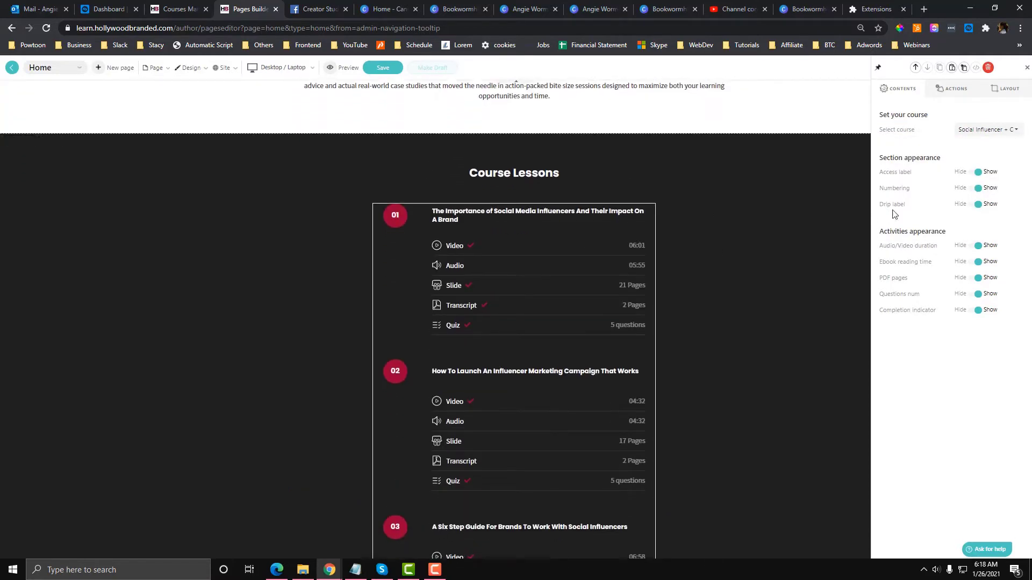
{"action": "scroll", "coordinate": [518, 255], "scroll_direction": "down", "scroll_amount": 7}
{"action": "scroll", "coordinate": [517, 250], "scroll_direction": "up", "scroll_amount": 6}
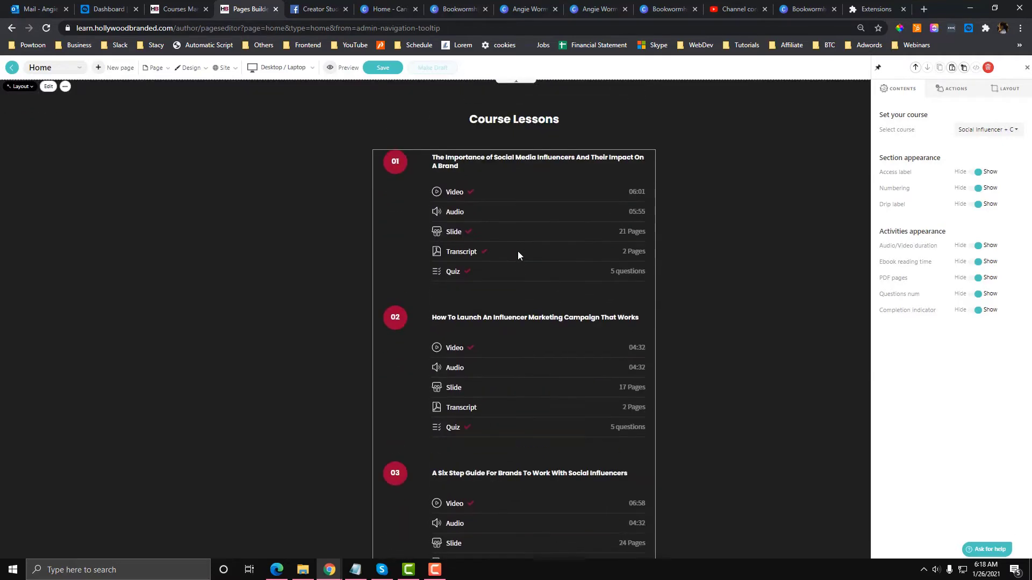
{"action": "scroll", "coordinate": [648, 305], "scroll_direction": "down", "scroll_amount": 11}
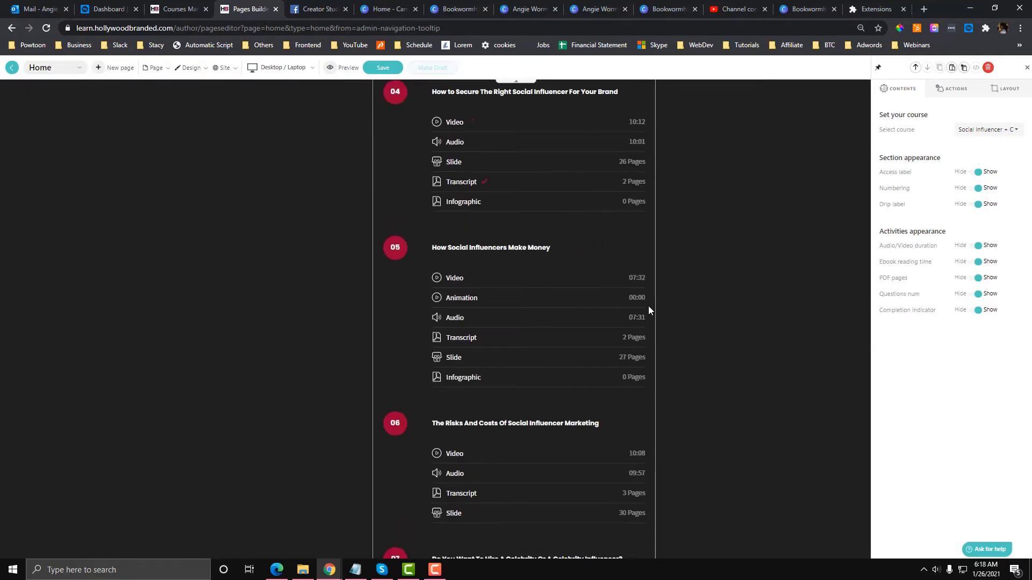
{"action": "scroll", "coordinate": [648, 305], "scroll_direction": "up", "scroll_amount": 11}
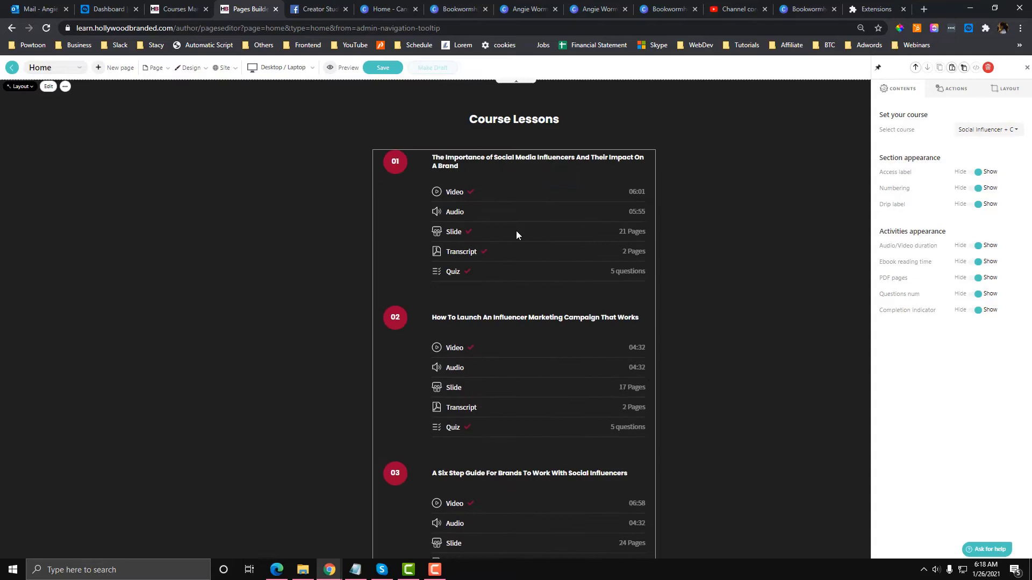
{"action": "scroll", "coordinate": [420, 224], "scroll_direction": "up", "scroll_amount": 6}
{"action": "scroll", "coordinate": [414, 226], "scroll_direction": "down", "scroll_amount": 4}
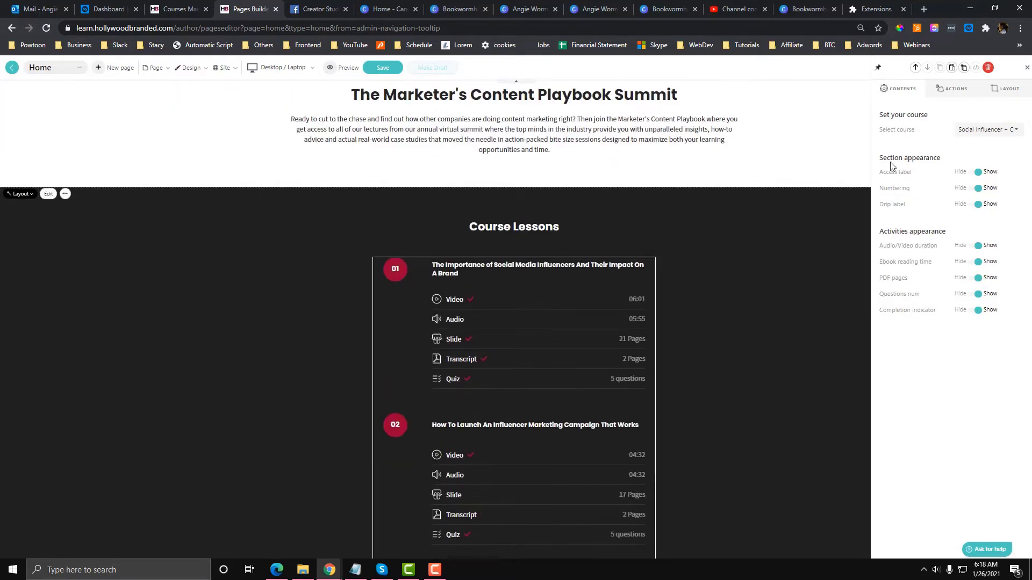
- Set the Course Lessons section height to Small and the lesson list width to Full
{"action": "left_click", "coordinate": [1009, 89]}
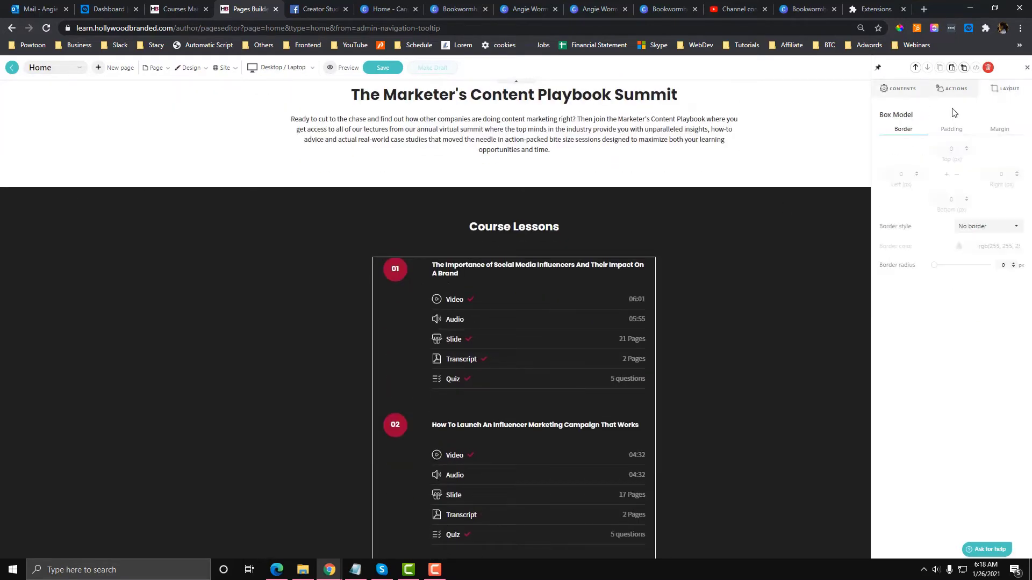
{"action": "left_click", "coordinate": [246, 264]}
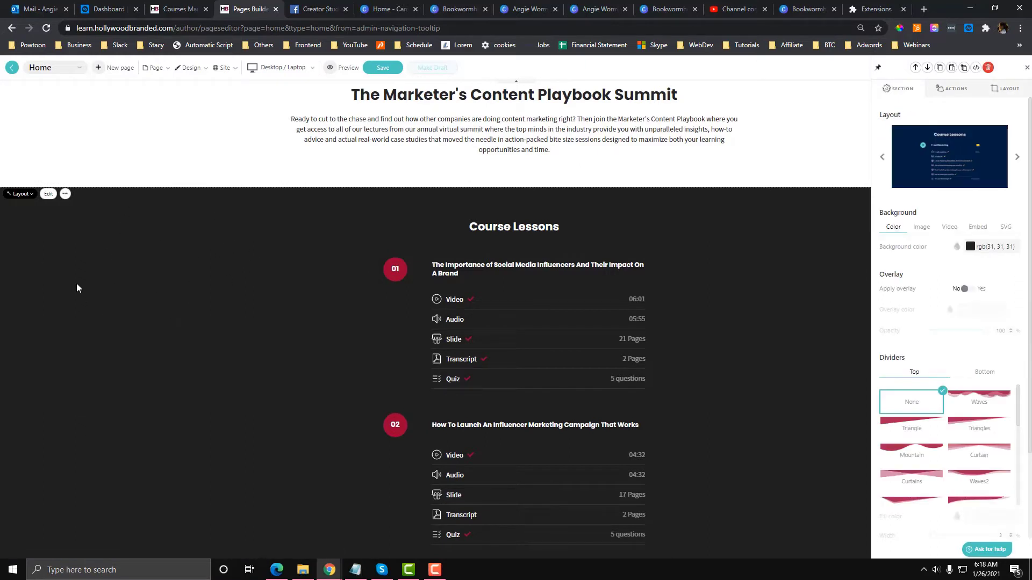
{"action": "left_click", "coordinate": [410, 274]}
{"action": "left_click", "coordinate": [1005, 91]}
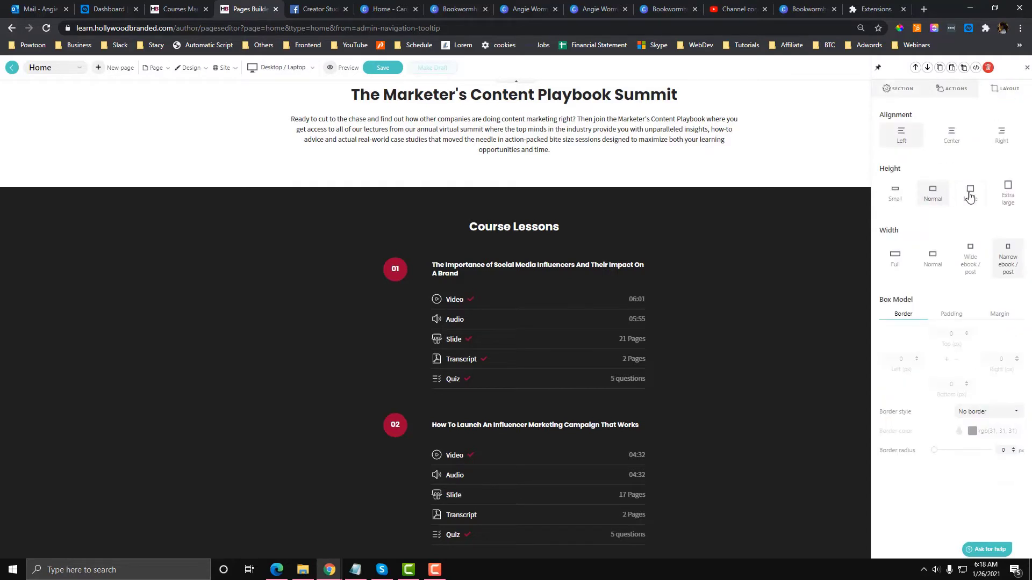
{"action": "left_click", "coordinate": [1010, 196]}
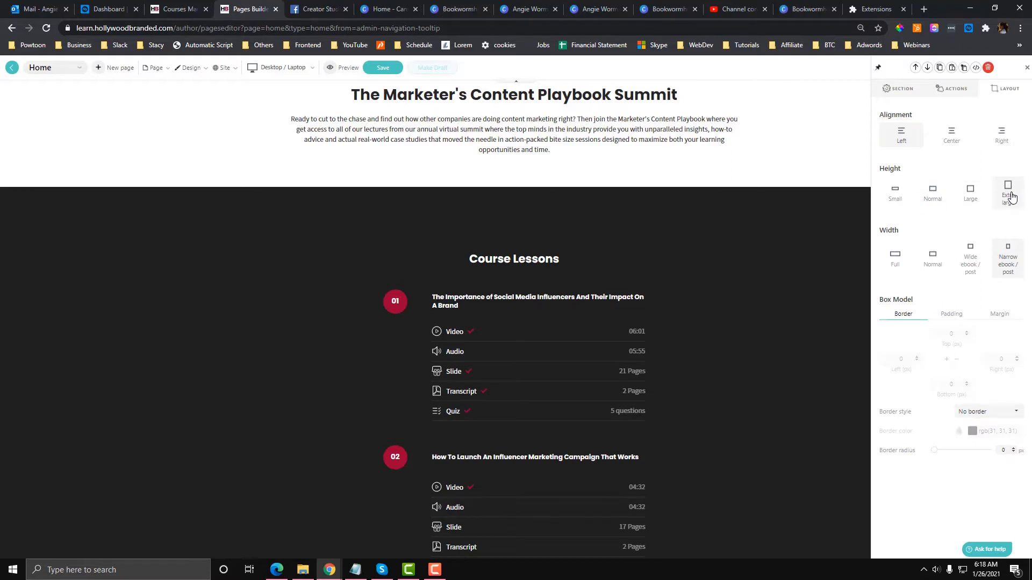
{"action": "left_click", "coordinate": [935, 194]}
{"action": "left_click", "coordinate": [899, 199]}
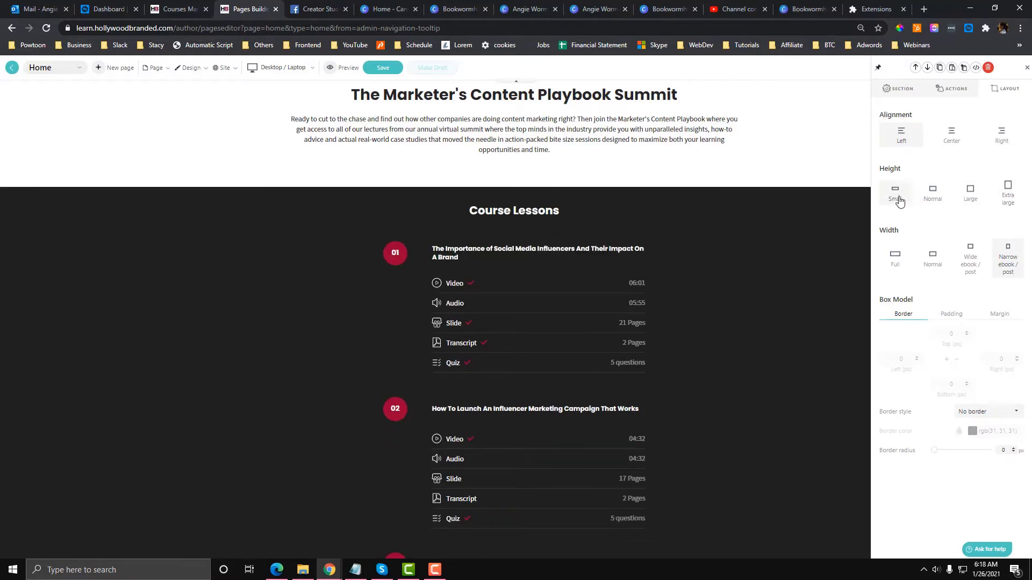
{"action": "left_click", "coordinate": [896, 258]}
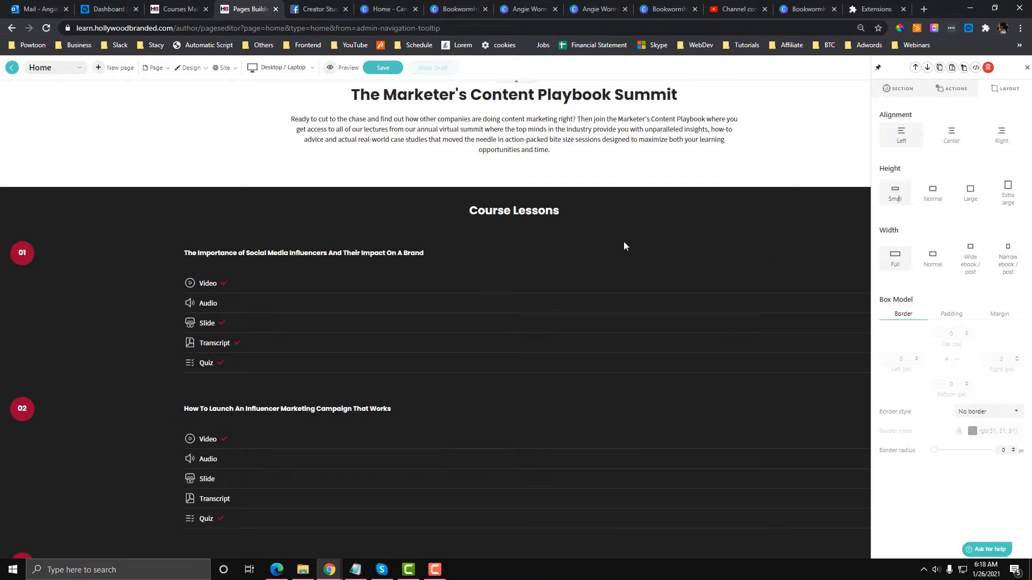
{"action": "scroll", "coordinate": [440, 306], "scroll_direction": "down", "scroll_amount": 3}
{"action": "scroll", "coordinate": [801, 203], "scroll_direction": "up", "scroll_amount": 3}
- Reselect the Course Lessons block and set its Layout Width to Normal
{"action": "left_click", "coordinate": [1027, 69]}
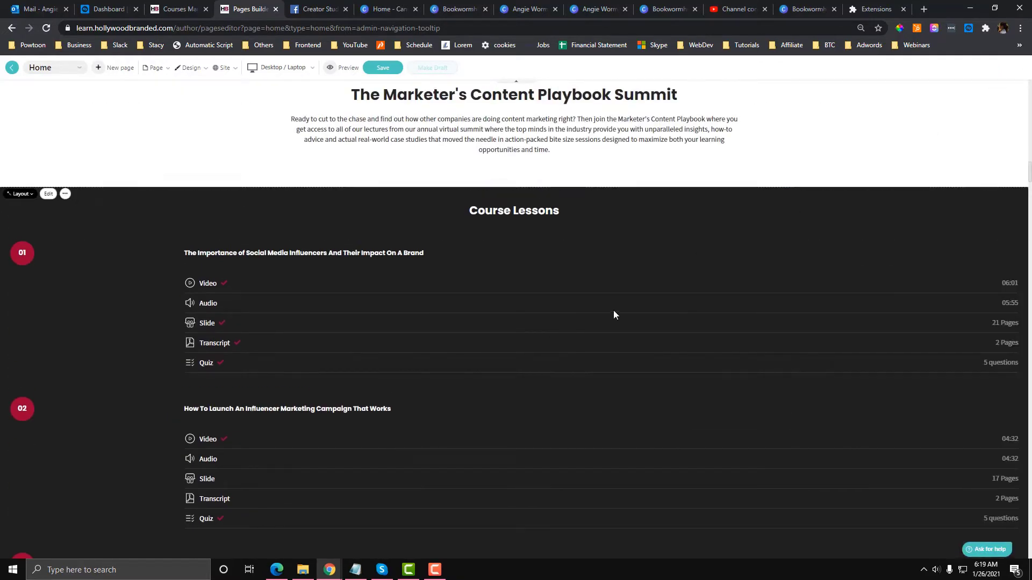
{"action": "left_click", "coordinate": [562, 265]}
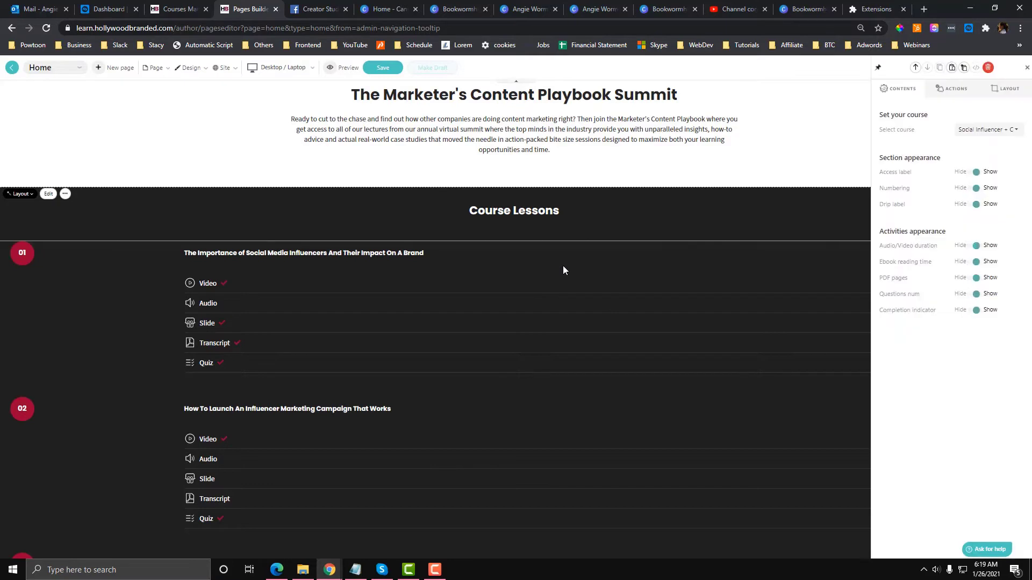
{"action": "left_click", "coordinate": [201, 197]}
{"action": "left_click", "coordinate": [1007, 90]}
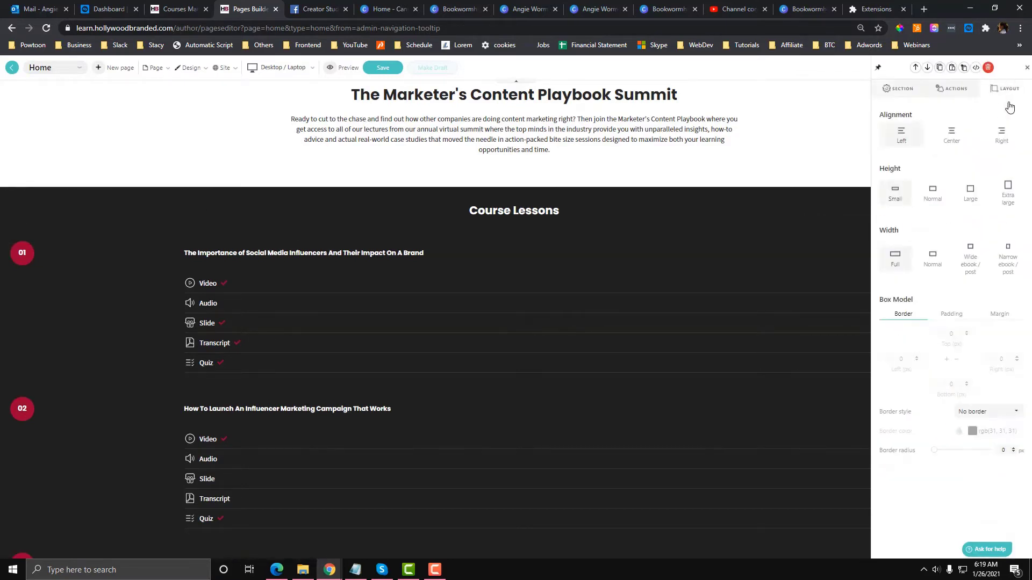
{"action": "left_click", "coordinate": [933, 261]}
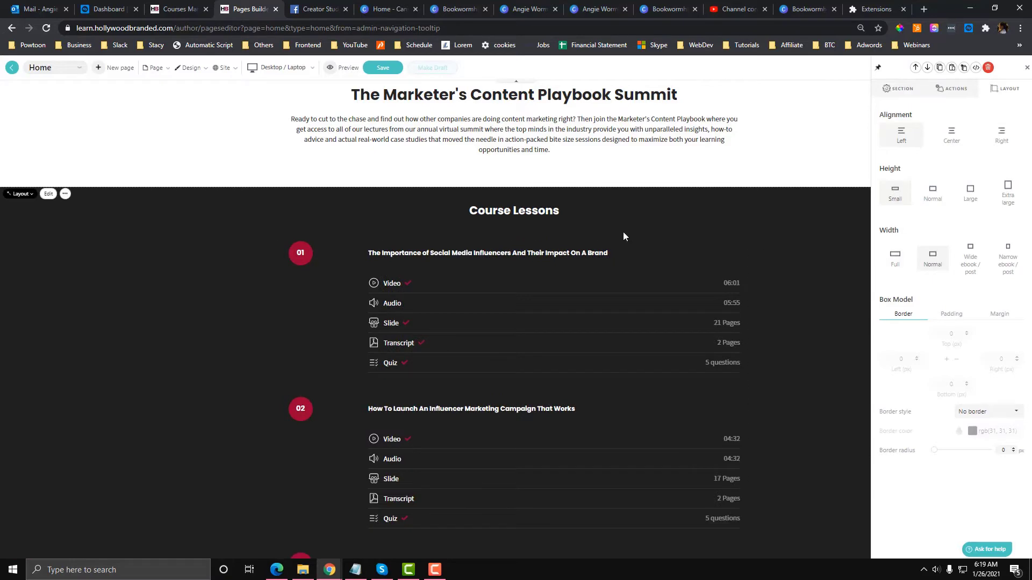
- Scroll through the page to check the now-centred lesson column
{"action": "scroll", "coordinate": [620, 233], "scroll_direction": "down", "scroll_amount": 1}
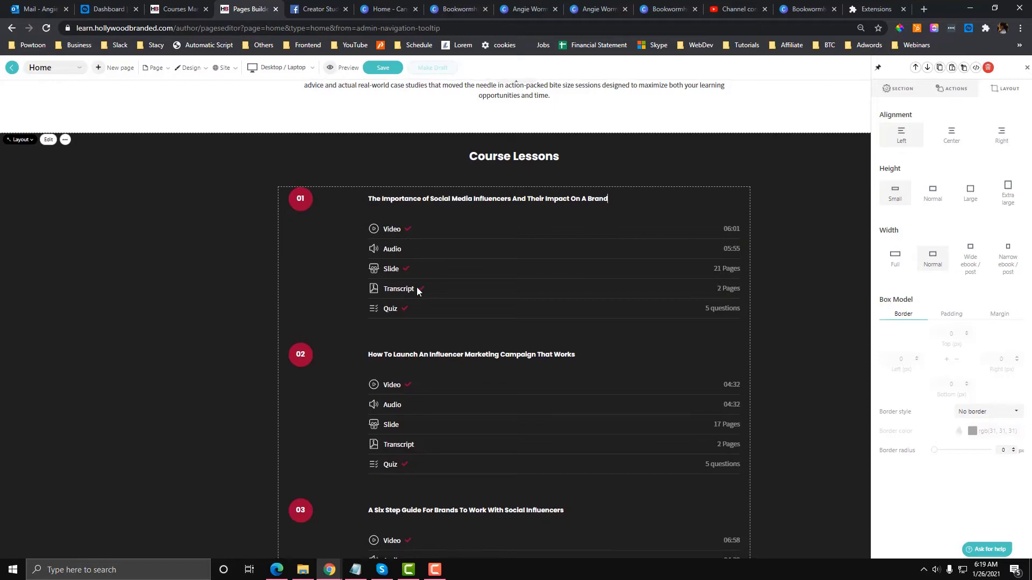
{"action": "scroll", "coordinate": [417, 287], "scroll_direction": "down", "scroll_amount": 2}
{"action": "scroll", "coordinate": [433, 246], "scroll_direction": "up", "scroll_amount": 2}
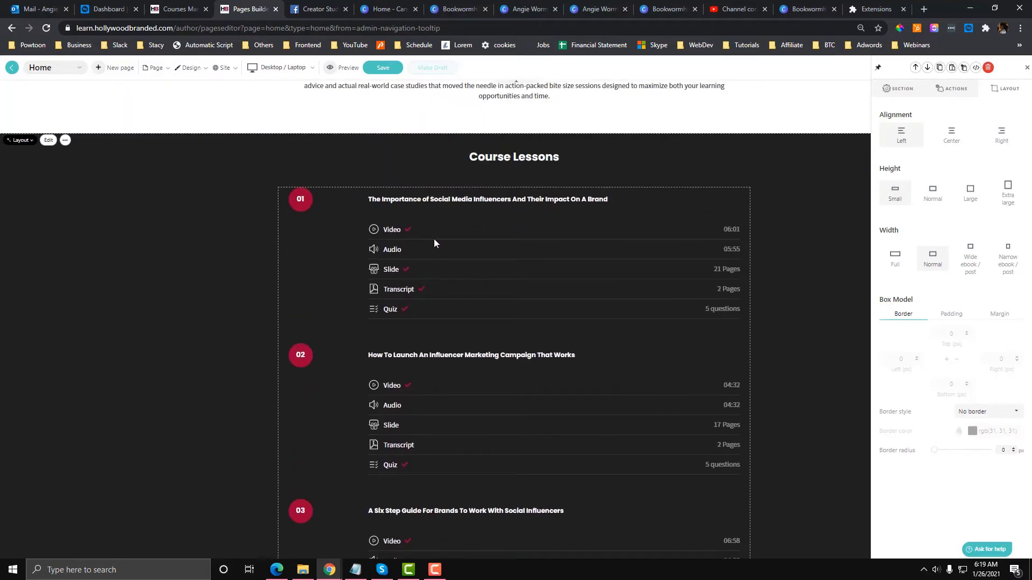
{"action": "scroll", "coordinate": [404, 242], "scroll_direction": "down", "scroll_amount": 5}
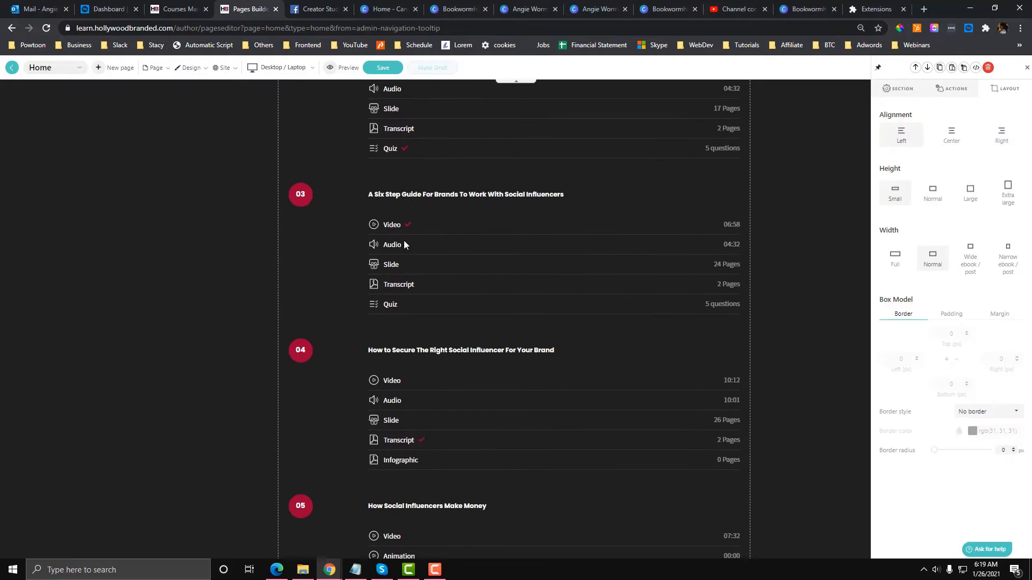
{"action": "scroll", "coordinate": [404, 243], "scroll_direction": "down", "scroll_amount": 2}
{"action": "scroll", "coordinate": [404, 243], "scroll_direction": "up", "scroll_amount": 5}
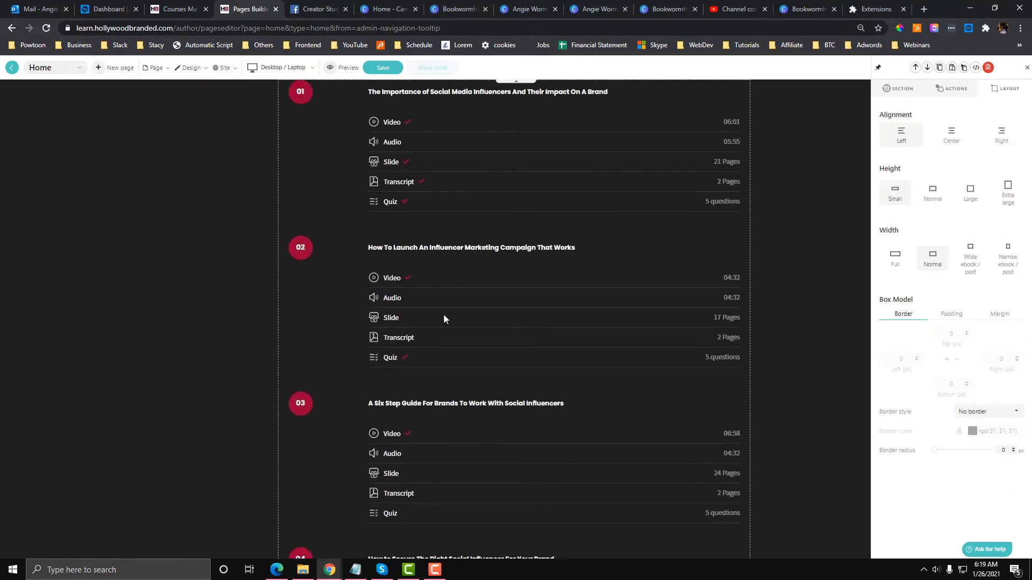
{"action": "scroll", "coordinate": [513, 320], "scroll_direction": "down", "scroll_amount": 1}
{"action": "scroll", "coordinate": [512, 321], "scroll_direction": "up", "scroll_amount": 5}
{"action": "scroll", "coordinate": [333, 305], "scroll_direction": "down", "scroll_amount": 1}
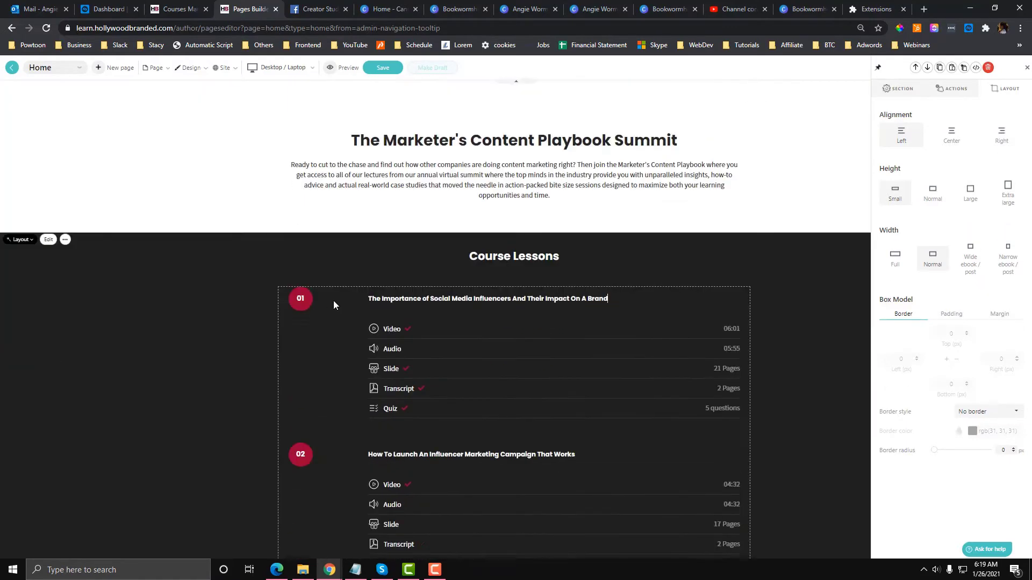
- Select the Course Lessons block and set its Completion indicator to Hide
{"action": "scroll", "coordinate": [334, 307], "scroll_direction": "down", "scroll_amount": 1}
{"action": "left_click", "coordinate": [335, 311]}
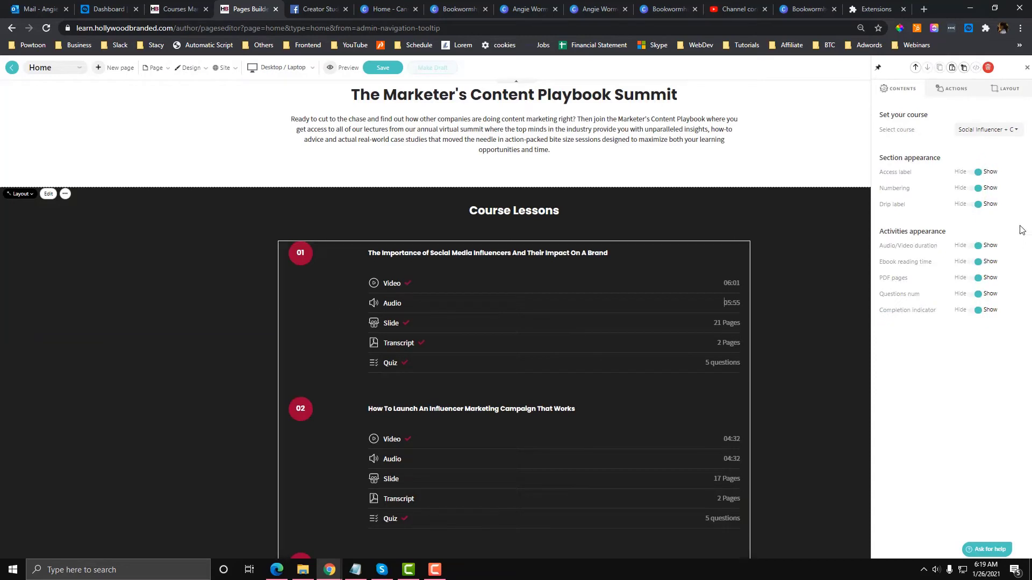
{"action": "left_click_drag", "start_coordinate": [881, 158], "coordinate": [952, 161]}
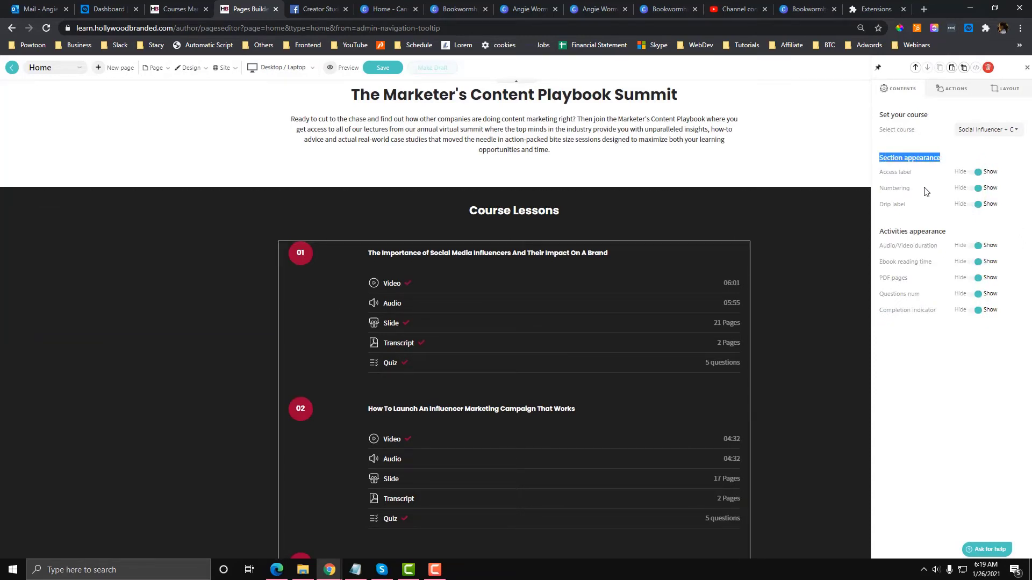
{"action": "scroll", "coordinate": [640, 326], "scroll_direction": "down", "scroll_amount": 2}
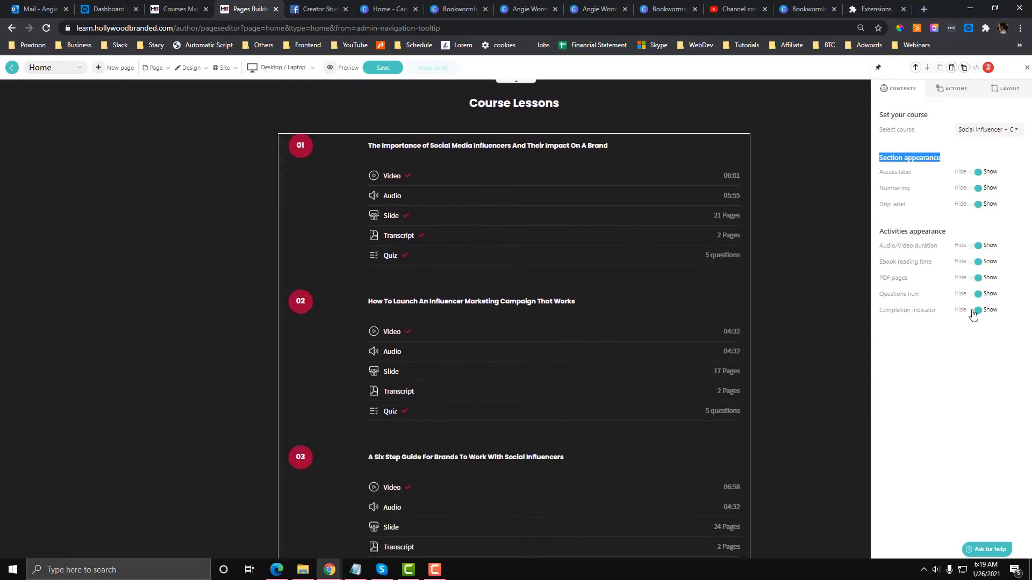
{"action": "left_click", "coordinate": [971, 310]}
{"action": "left_click", "coordinate": [977, 310]}
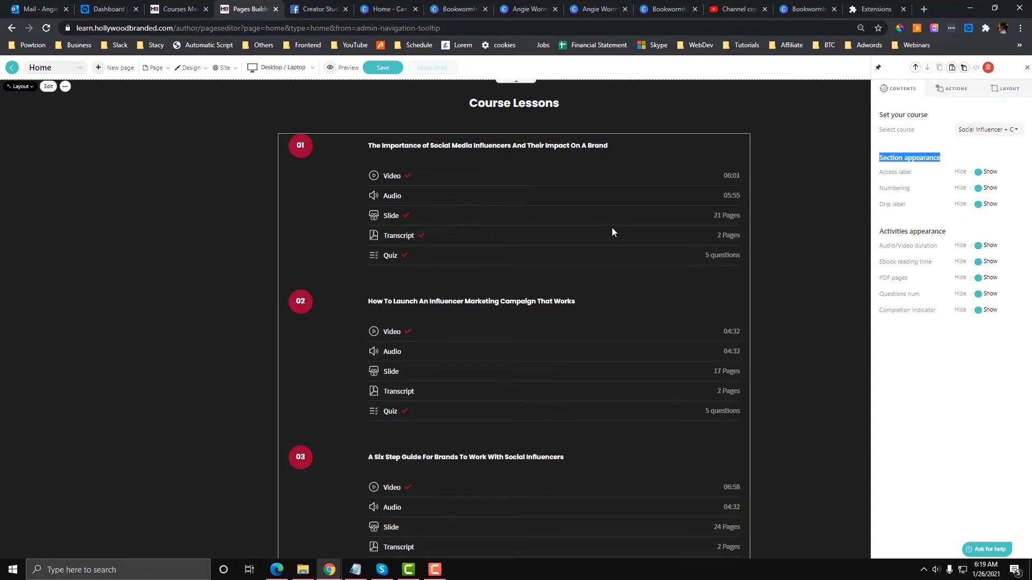
{"action": "scroll", "coordinate": [612, 231], "scroll_direction": "up", "scroll_amount": 4}
{"action": "scroll", "coordinate": [573, 313], "scroll_direction": "down", "scroll_amount": 3}
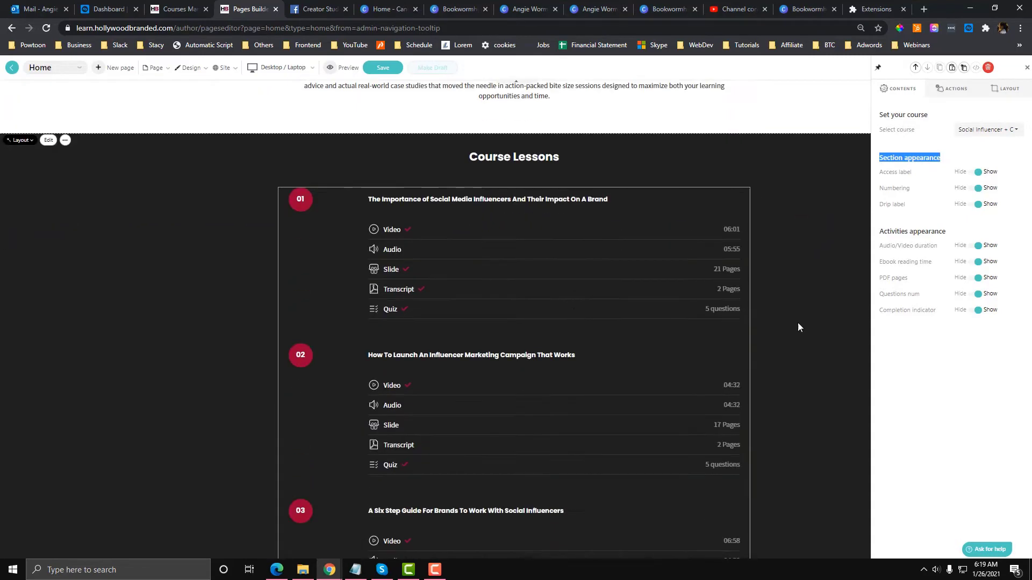
{"action": "left_click", "coordinate": [976, 312]}
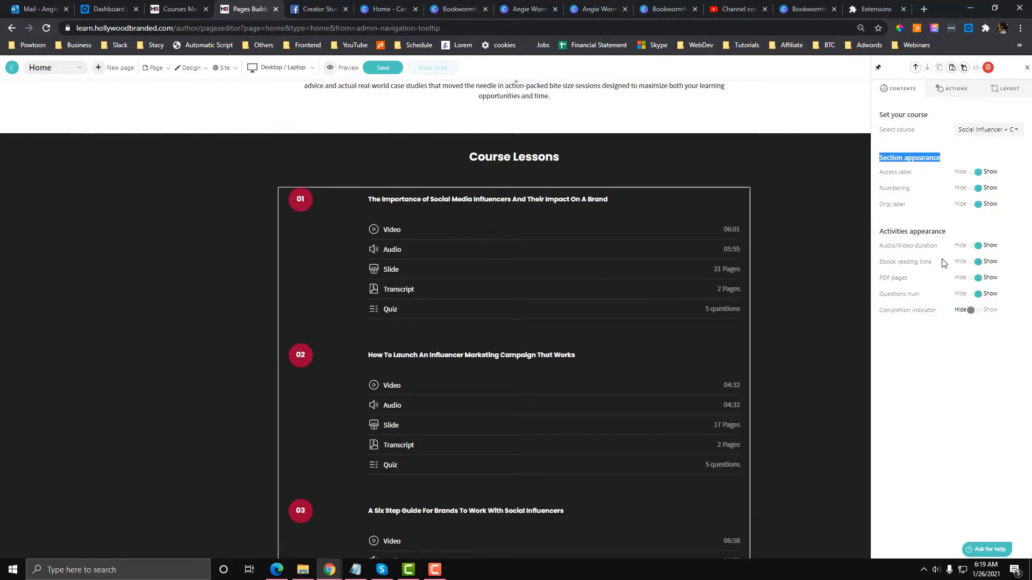
- Hide the Audio/Video duration, PDF pages and Questions num on lesson items
{"action": "left_click", "coordinate": [974, 247]}
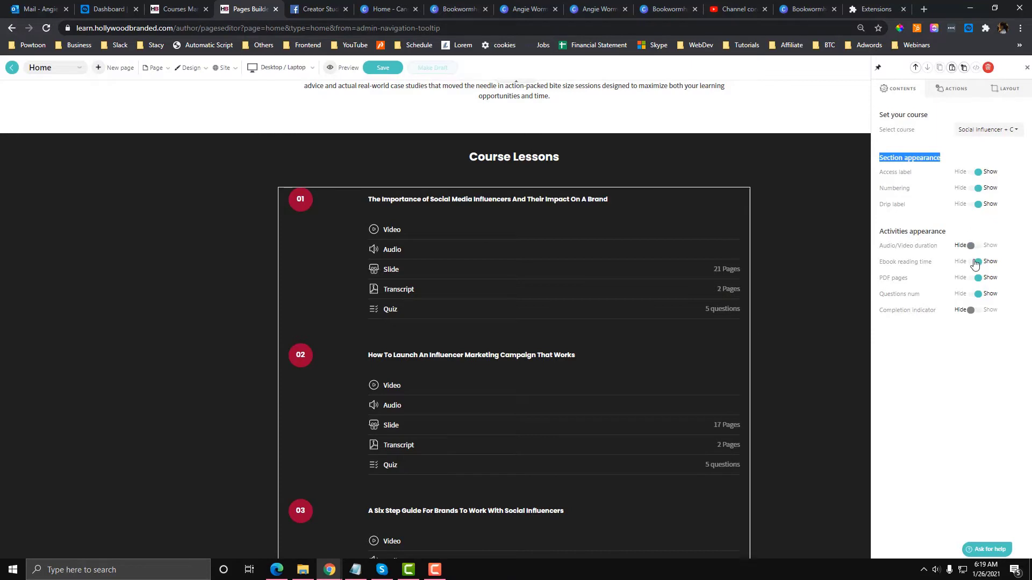
{"action": "left_click", "coordinate": [973, 279]}
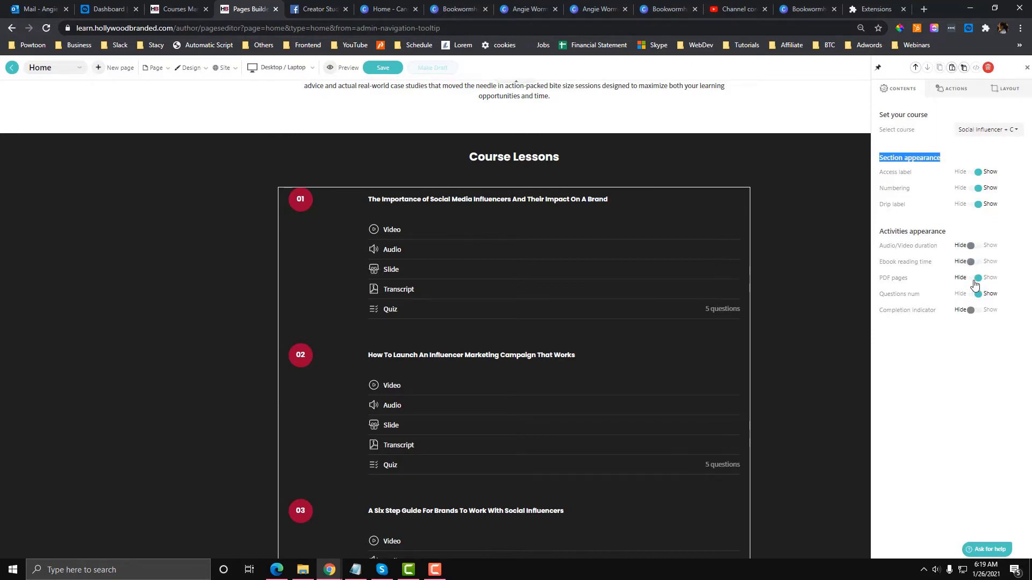
{"action": "left_click", "coordinate": [970, 297]}
{"action": "scroll", "coordinate": [693, 303], "scroll_direction": "down", "scroll_amount": 3}
{"action": "scroll", "coordinate": [693, 303], "scroll_direction": "up", "scroll_amount": 4}
{"action": "scroll", "coordinate": [693, 303], "scroll_direction": "down", "scroll_amount": 3}
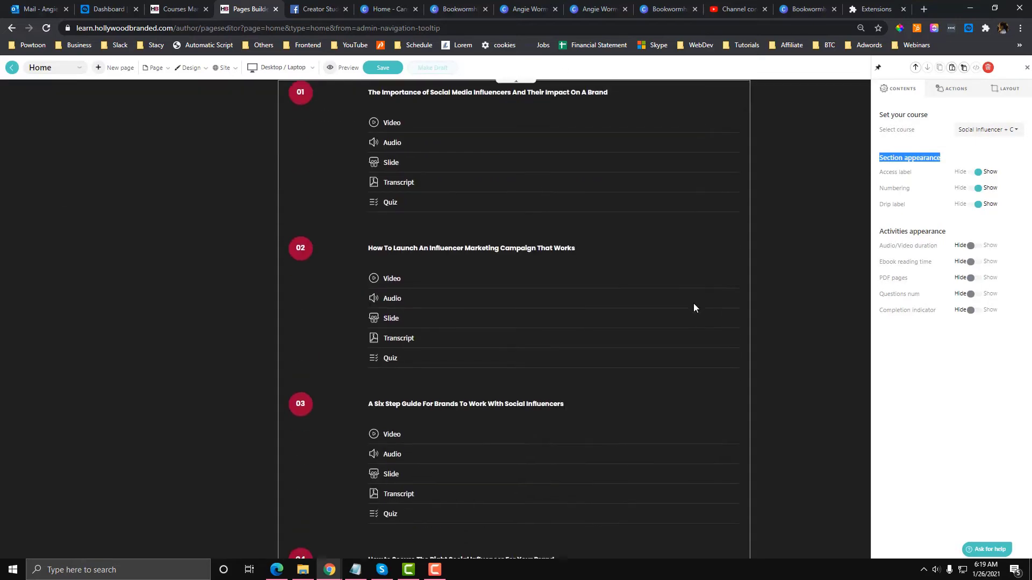
{"action": "scroll", "coordinate": [693, 303], "scroll_direction": "up", "scroll_amount": 2}
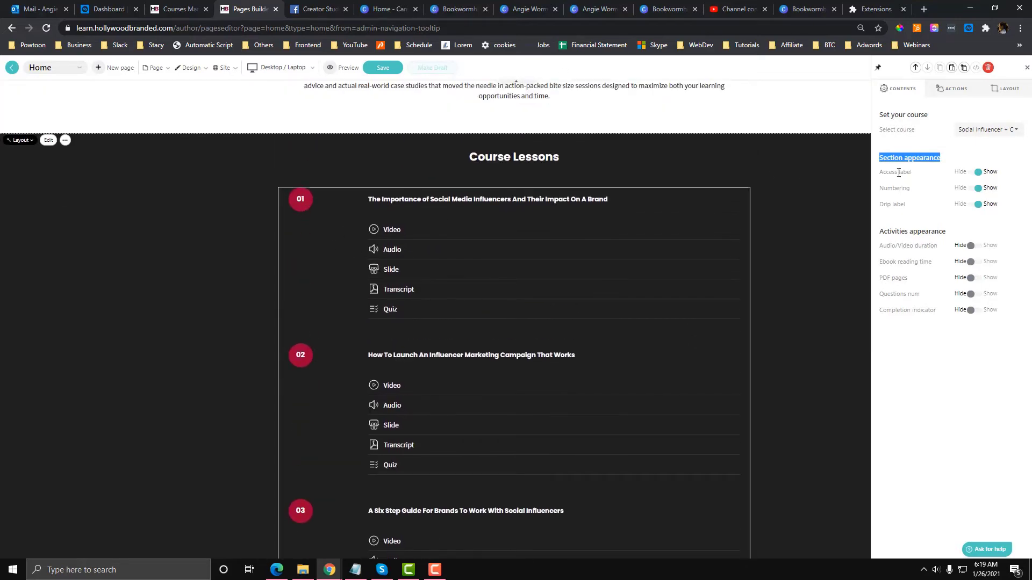
- Set Numbering to Hide so the 01/02/03 lesson badges disappear
{"action": "left_click", "coordinate": [973, 188]}
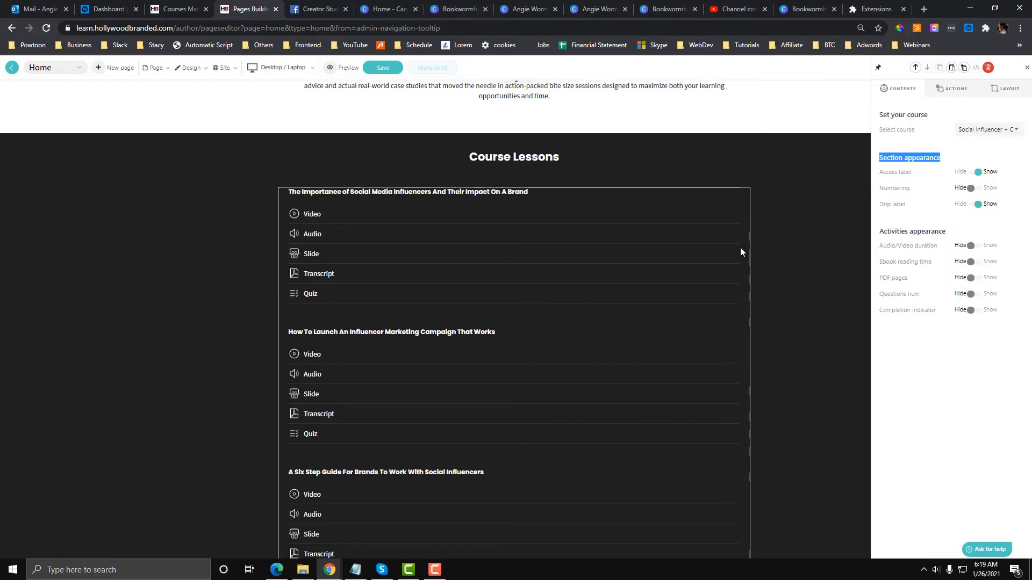
{"action": "scroll", "coordinate": [731, 255], "scroll_direction": "down", "scroll_amount": 4}
{"action": "scroll", "coordinate": [720, 259], "scroll_direction": "up", "scroll_amount": 4}
{"action": "scroll", "coordinate": [721, 258], "scroll_direction": "down", "scroll_amount": 7}
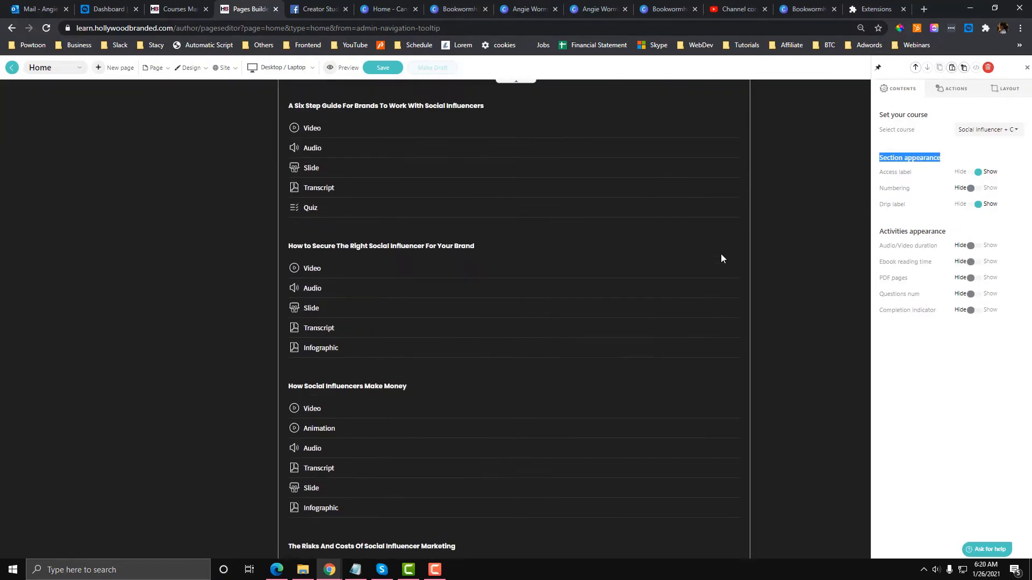
{"action": "scroll", "coordinate": [721, 255], "scroll_direction": "down", "scroll_amount": 20}
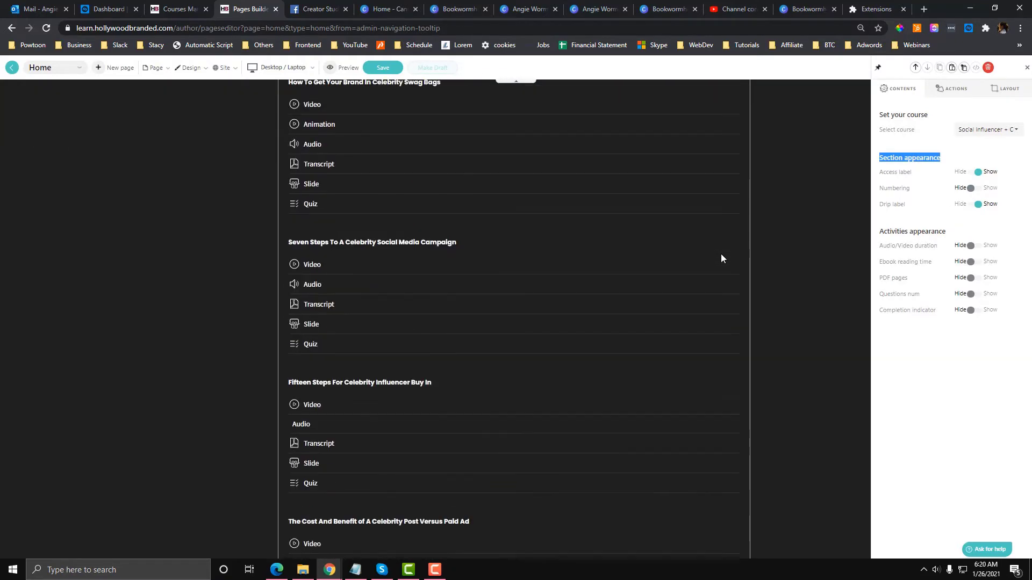
{"action": "scroll", "coordinate": [720, 259], "scroll_direction": "down", "scroll_amount": 8}
{"action": "left_click", "coordinate": [650, 297]}
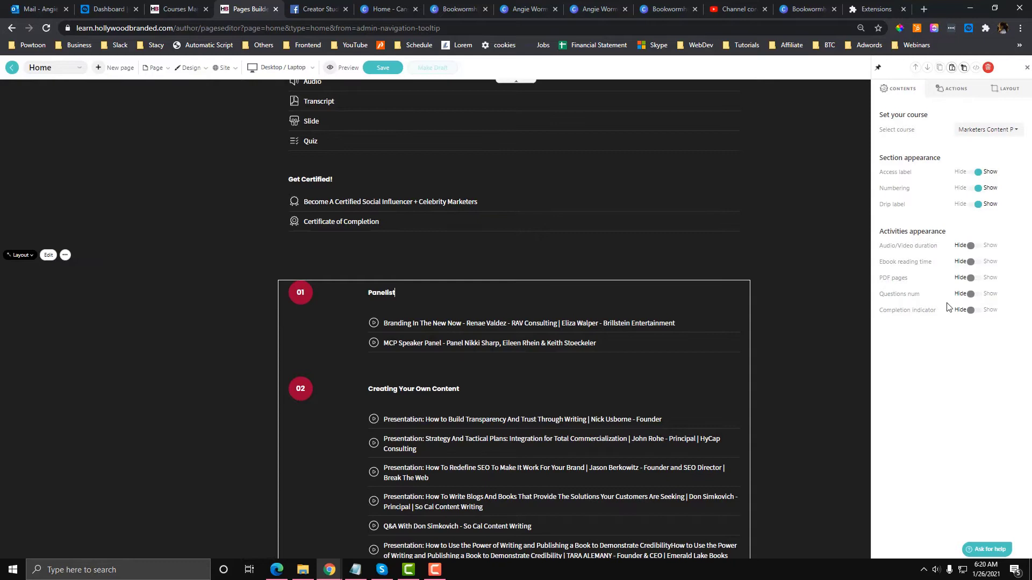
{"action": "left_click", "coordinate": [971, 246]}
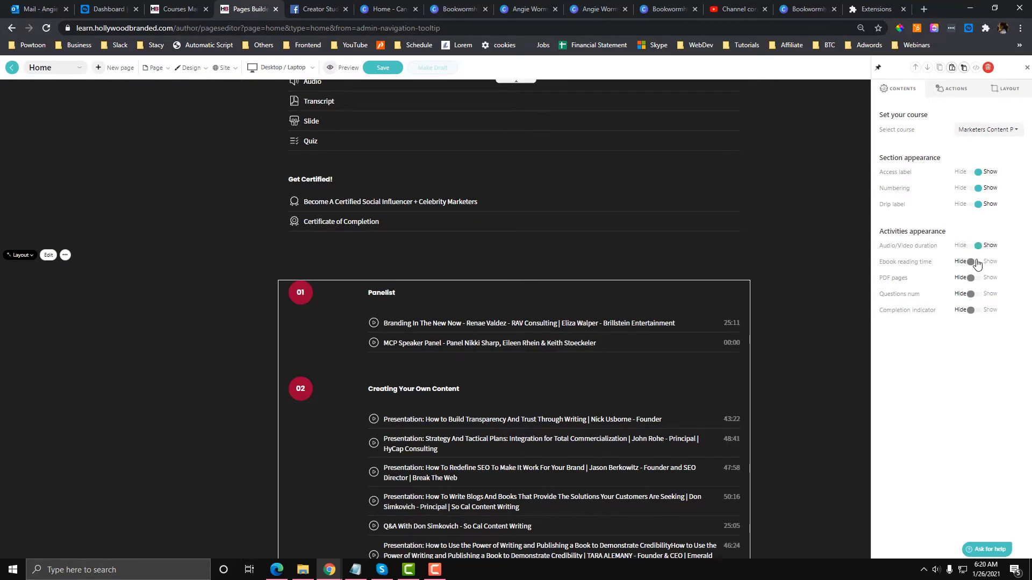
{"action": "left_click", "coordinate": [972, 261]}
{"action": "left_click", "coordinate": [971, 278]}
{"action": "left_click", "coordinate": [972, 295]}
{"action": "left_click", "coordinate": [973, 310]}
{"action": "scroll", "coordinate": [743, 330], "scroll_direction": "down", "scroll_amount": 1}
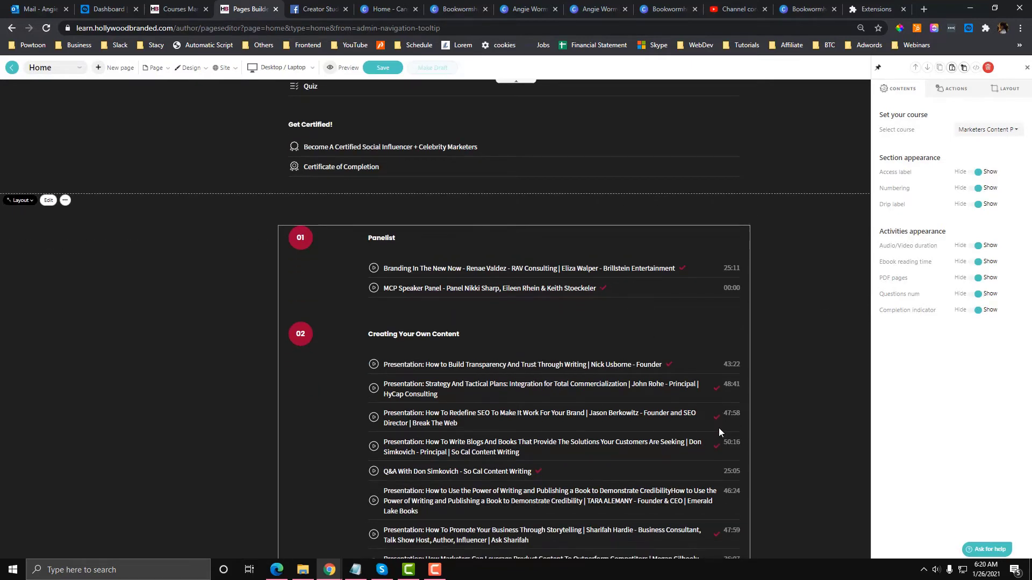
{"action": "scroll", "coordinate": [718, 427], "scroll_direction": "down", "scroll_amount": 2}
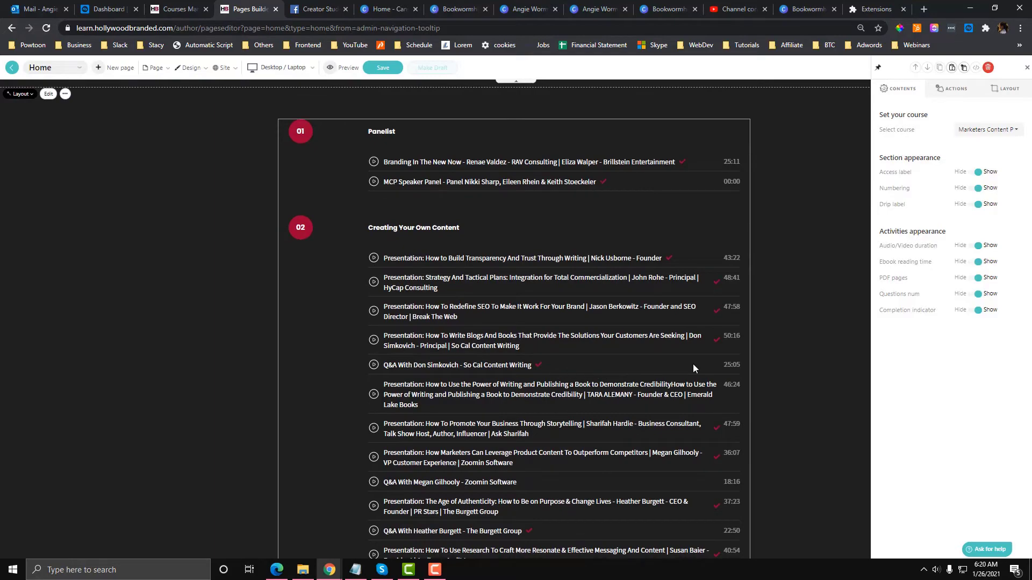
{"action": "scroll", "coordinate": [725, 424], "scroll_direction": "down", "scroll_amount": 5}
{"action": "scroll", "coordinate": [726, 422], "scroll_direction": "up", "scroll_amount": 9}
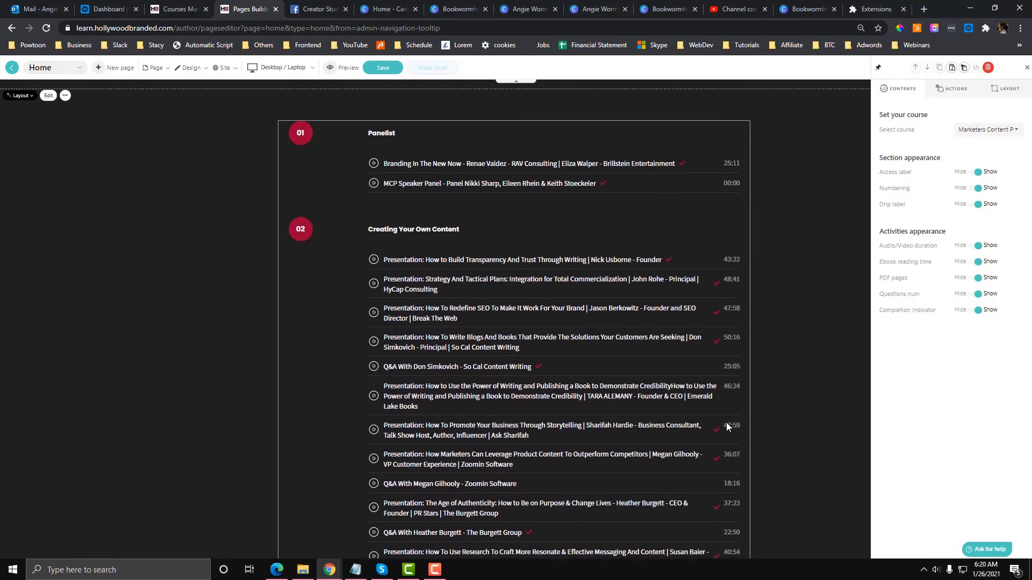
{"action": "scroll", "coordinate": [725, 420], "scroll_direction": "down", "scroll_amount": 2}
{"action": "left_click", "coordinate": [971, 310]}
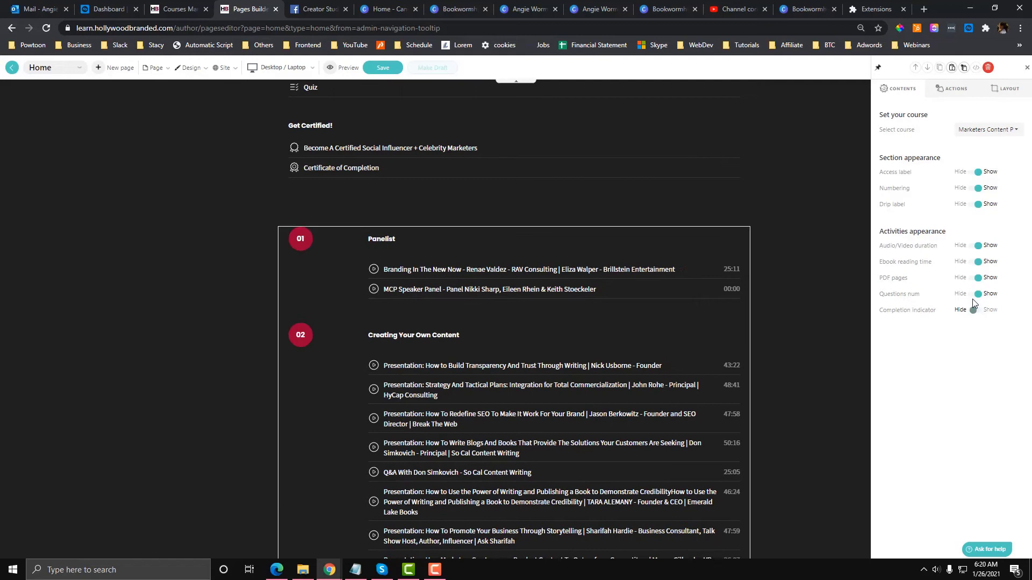
{"action": "left_click", "coordinate": [971, 294]}
{"action": "left_click", "coordinate": [971, 277]}
{"action": "left_click", "coordinate": [971, 263]}
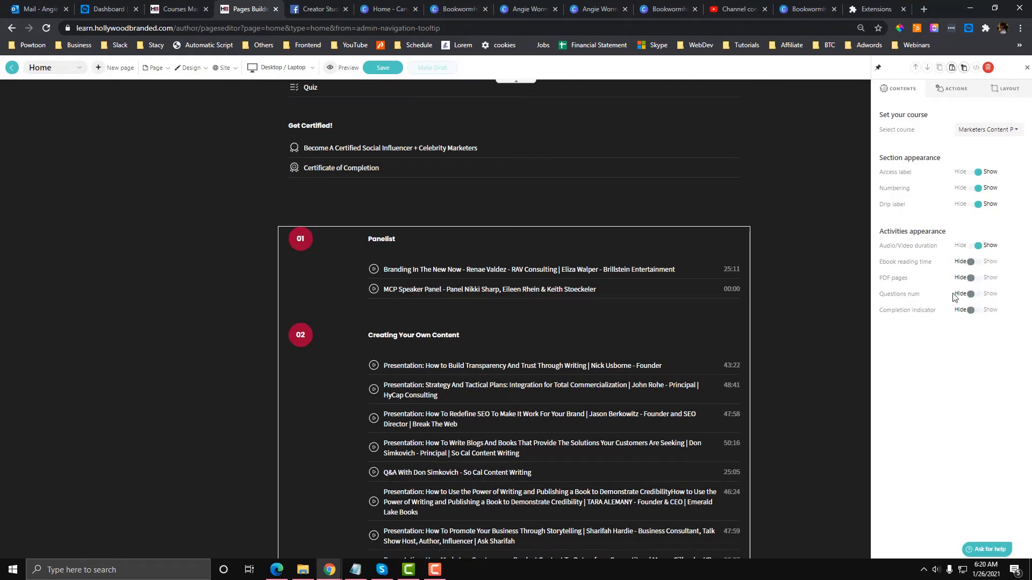
{"action": "left_click", "coordinate": [973, 247]}
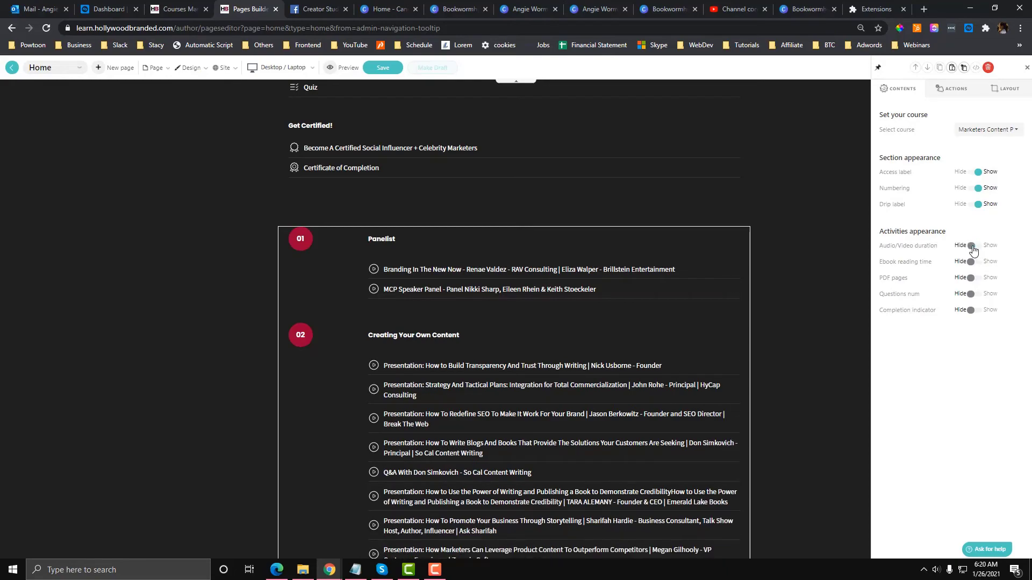
- Select the Course Lessons section and delete it from the '...' menu, confirming Yes
{"action": "scroll", "coordinate": [724, 288], "scroll_direction": "down", "scroll_amount": 5}
{"action": "scroll", "coordinate": [725, 288], "scroll_direction": "up", "scroll_amount": 10}
{"action": "scroll", "coordinate": [217, 247], "scroll_direction": "up", "scroll_amount": 2}
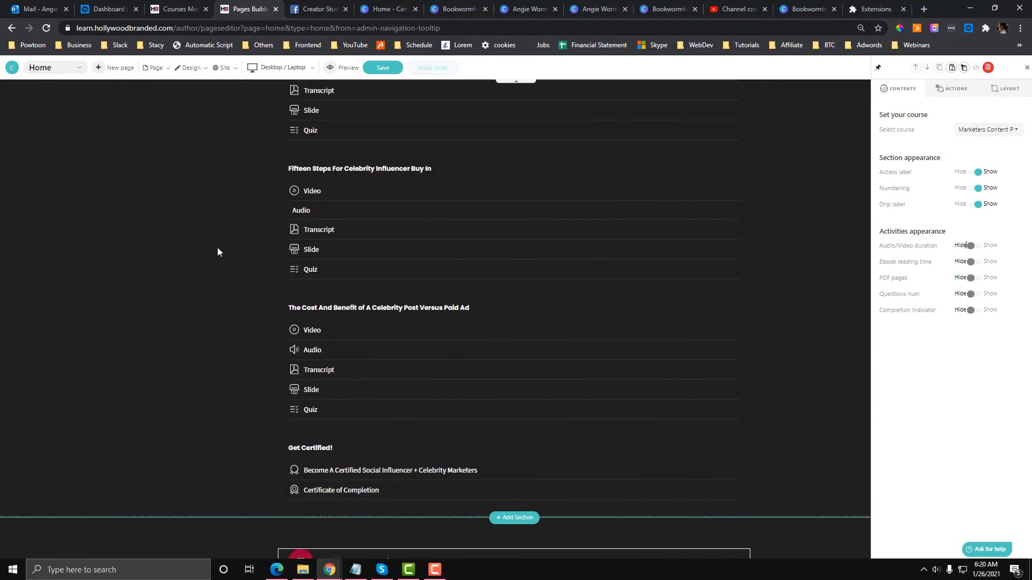
{"action": "scroll", "coordinate": [224, 246], "scroll_direction": "up", "scroll_amount": 4}
{"action": "left_click", "coordinate": [224, 246]}
{"action": "scroll", "coordinate": [223, 246], "scroll_direction": "up", "scroll_amount": 20}
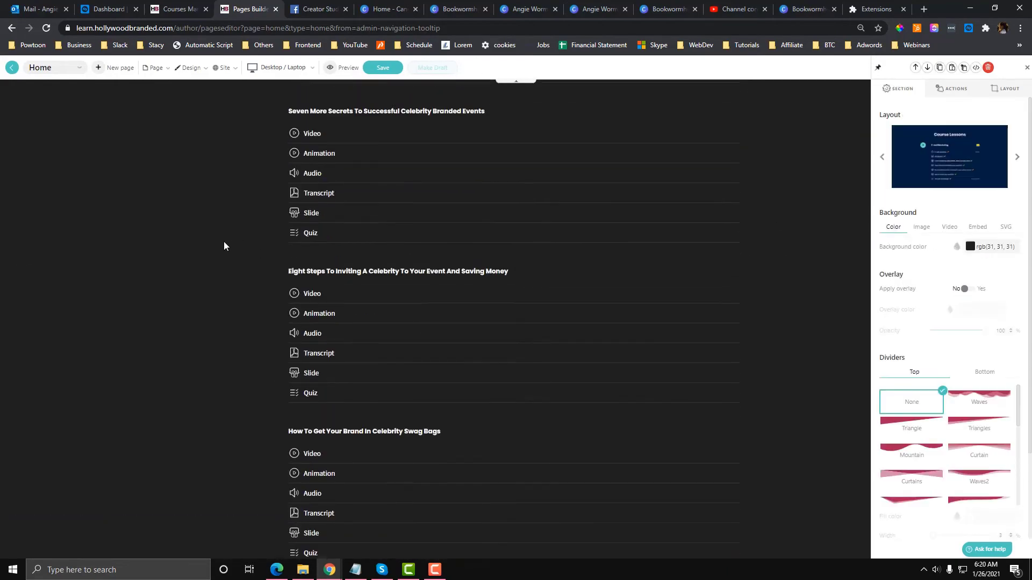
{"action": "scroll", "coordinate": [223, 247], "scroll_direction": "up", "scroll_amount": 20}
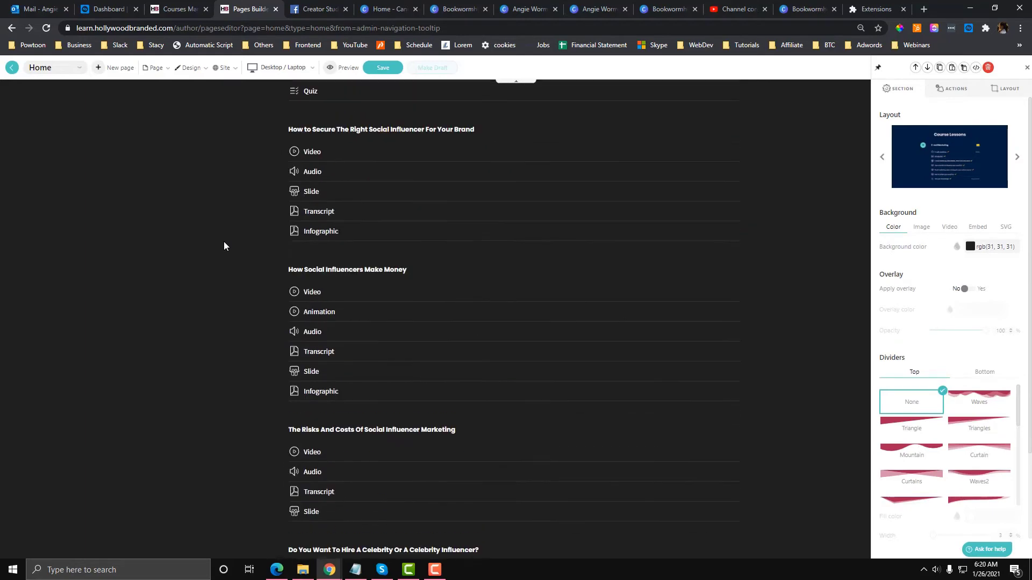
{"action": "left_click", "coordinate": [21, 355]}
{"action": "left_click", "coordinate": [65, 355]}
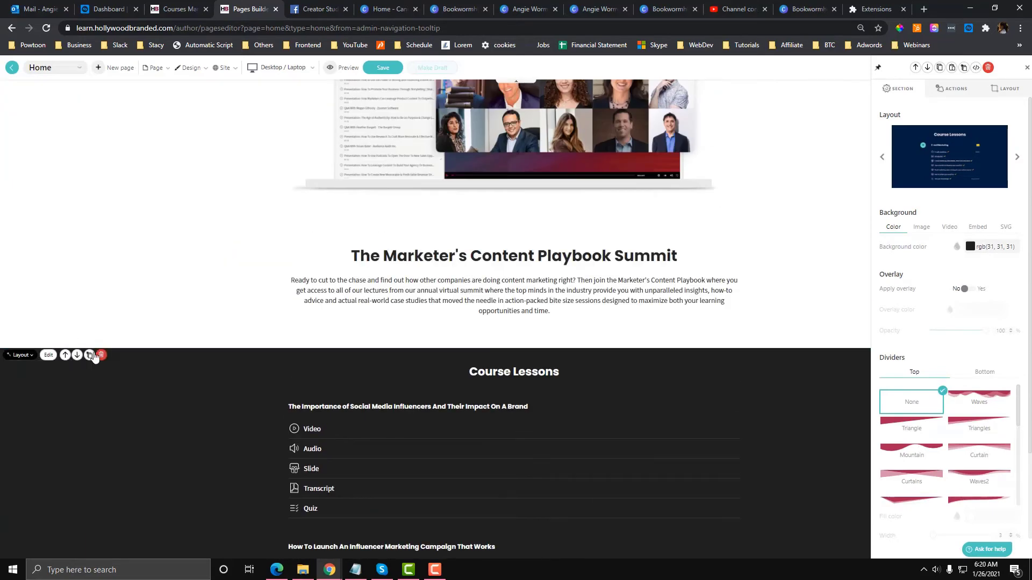
{"action": "left_click", "coordinate": [100, 356]}
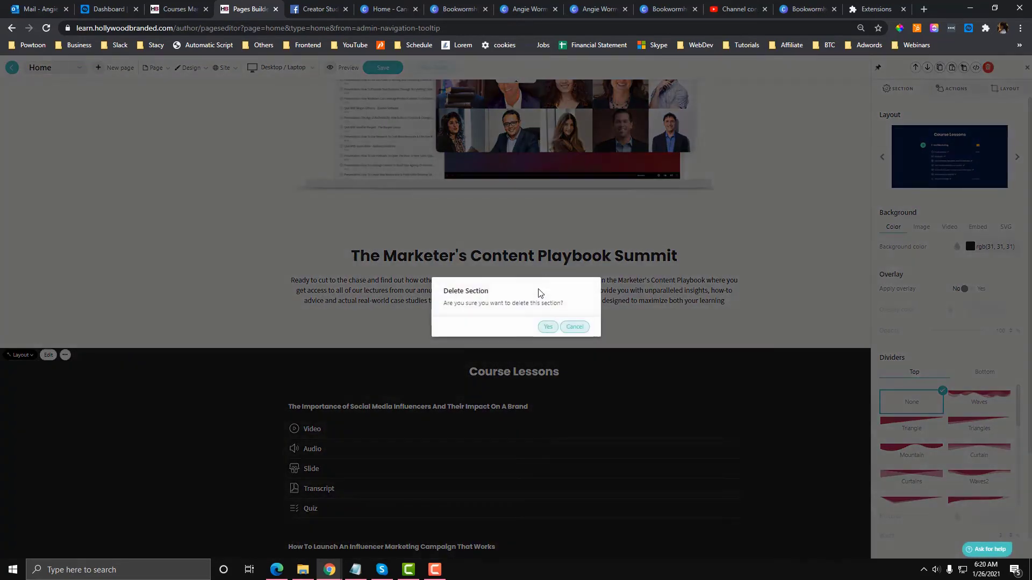
{"action": "left_click", "coordinate": [548, 326]}
{"action": "scroll", "coordinate": [549, 325], "scroll_direction": "down", "scroll_amount": 10}
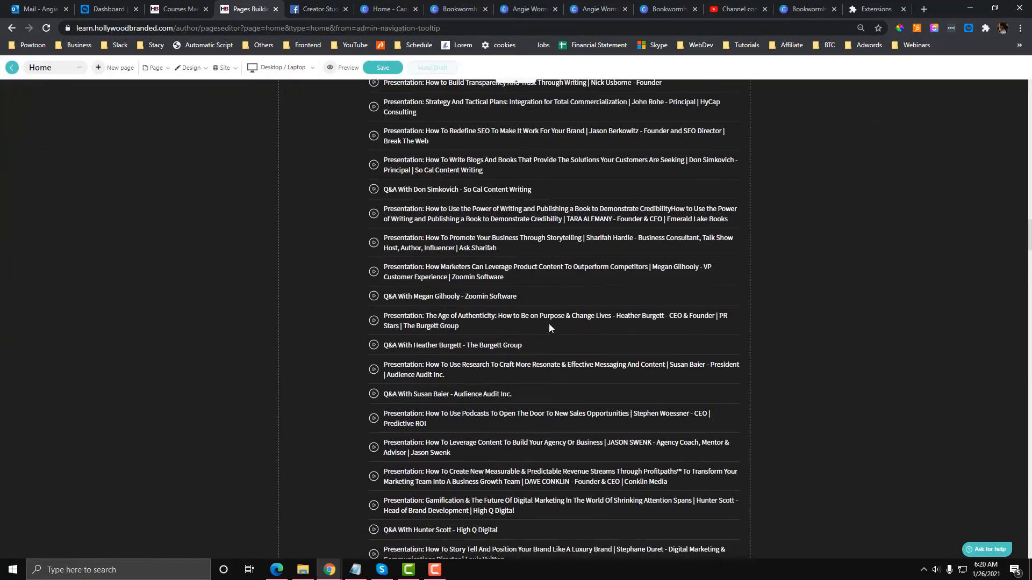
{"action": "scroll", "coordinate": [549, 323], "scroll_direction": "up", "scroll_amount": 3}
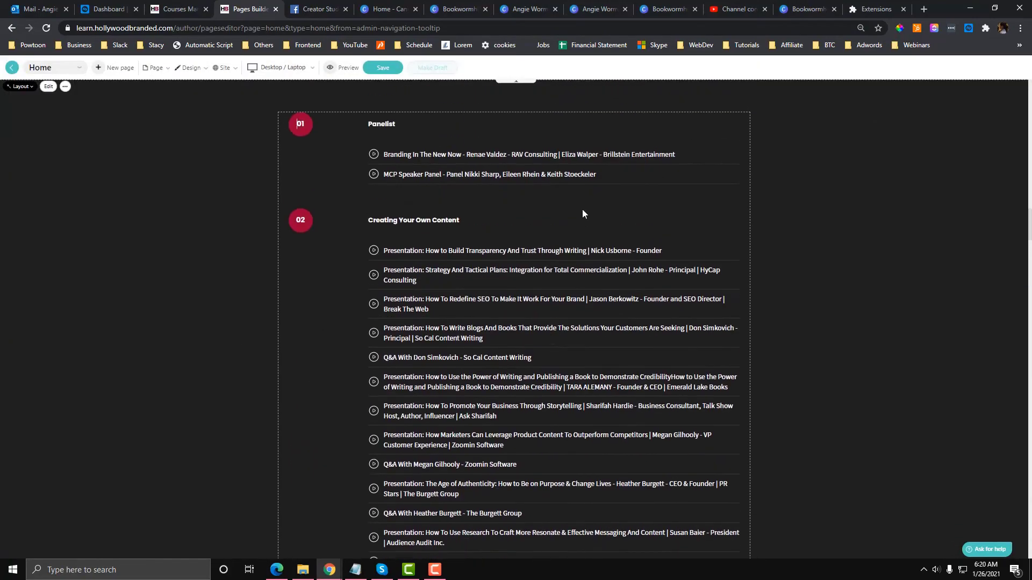
- Select the whole dark course list section to show its Layout, Background and Dividers settings
{"action": "left_click", "coordinate": [319, 169]}
{"action": "left_click", "coordinate": [1009, 89]}
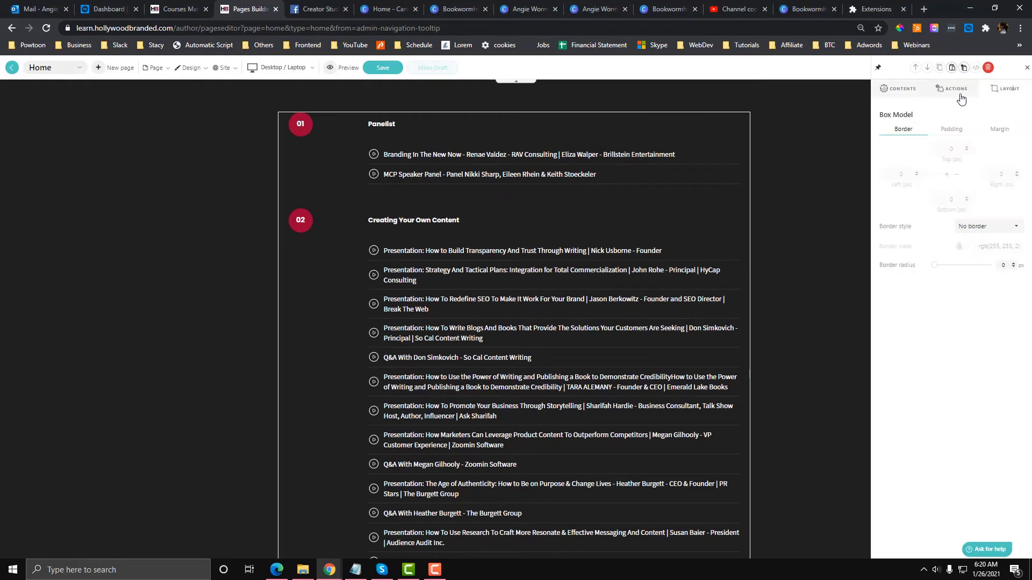
{"action": "left_click", "coordinate": [231, 160]}
{"action": "left_click", "coordinate": [285, 151]}
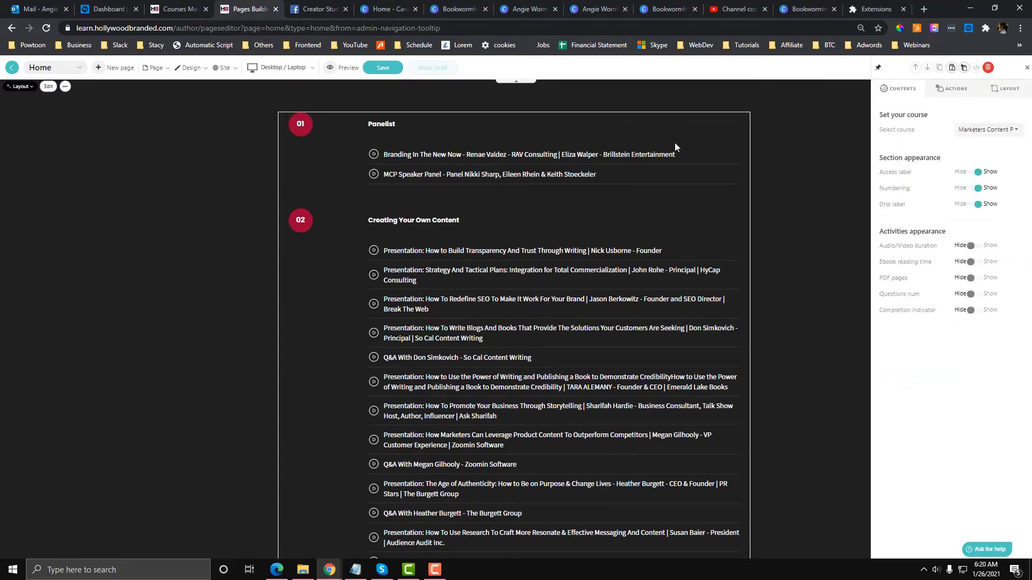
{"action": "left_click", "coordinate": [717, 104]}
{"action": "left_click", "coordinate": [718, 130]}
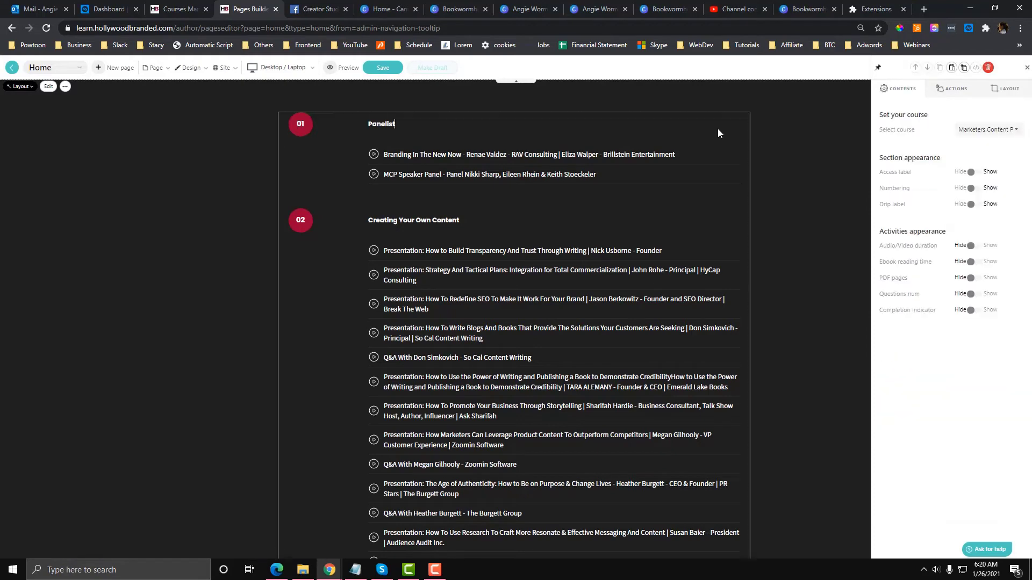
{"action": "left_click", "coordinate": [731, 99]}
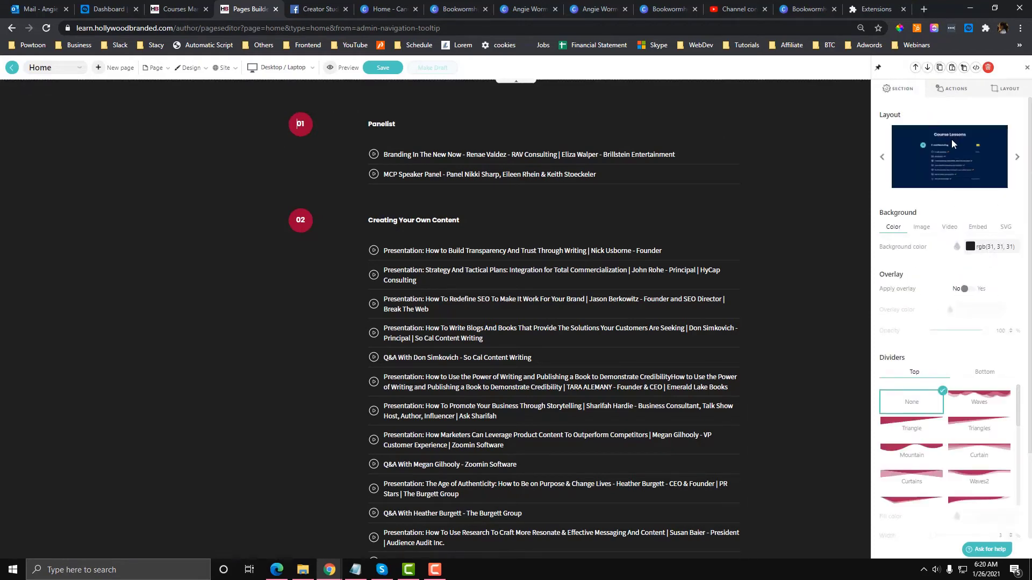
{"action": "scroll", "coordinate": [597, 173], "scroll_direction": "up", "scroll_amount": 2}
- Open Site > Site custom code and scroll through the existing Hotjar tracking script
{"action": "mouse_move", "coordinate": [231, 76]}
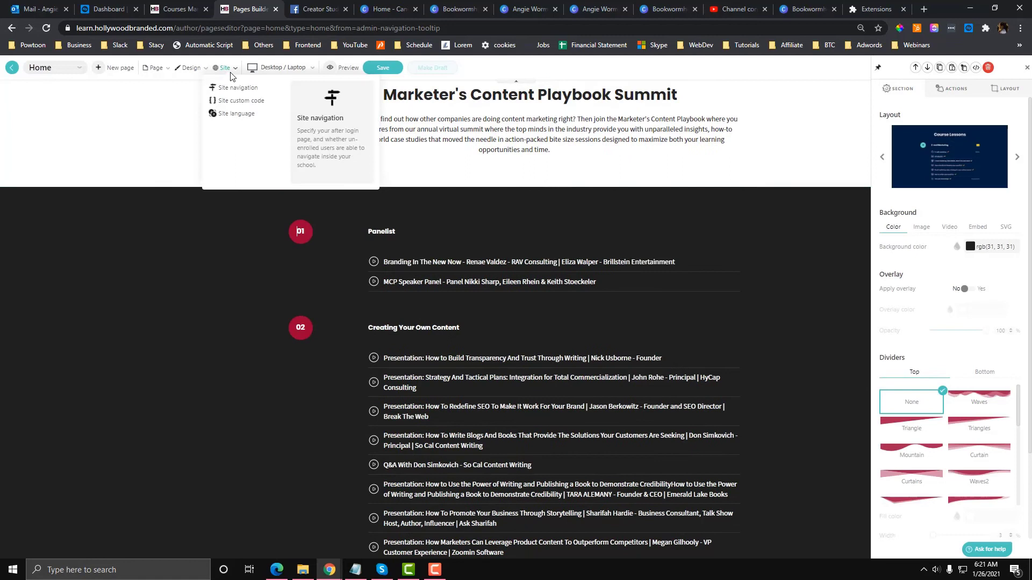
{"action": "left_click", "coordinate": [241, 101]}
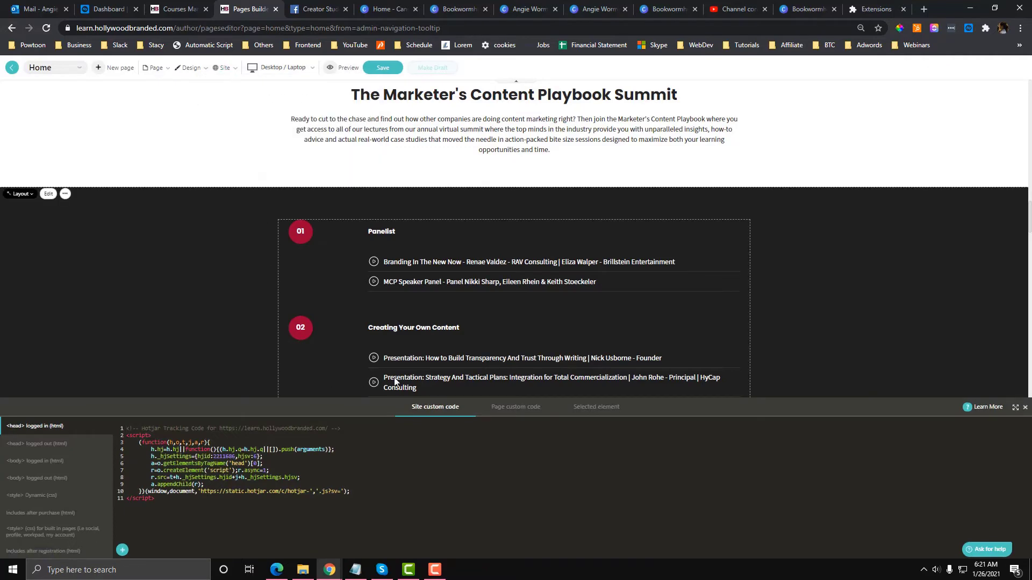
{"action": "scroll", "coordinate": [191, 317], "scroll_direction": "down", "scroll_amount": 1}
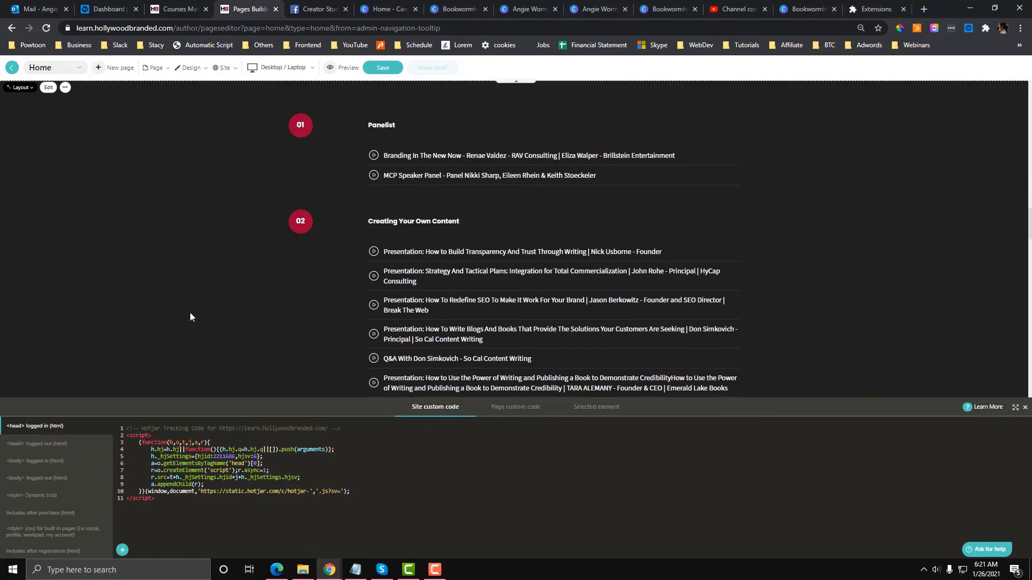
{"action": "scroll", "coordinate": [190, 317], "scroll_direction": "up", "scroll_amount": 1}
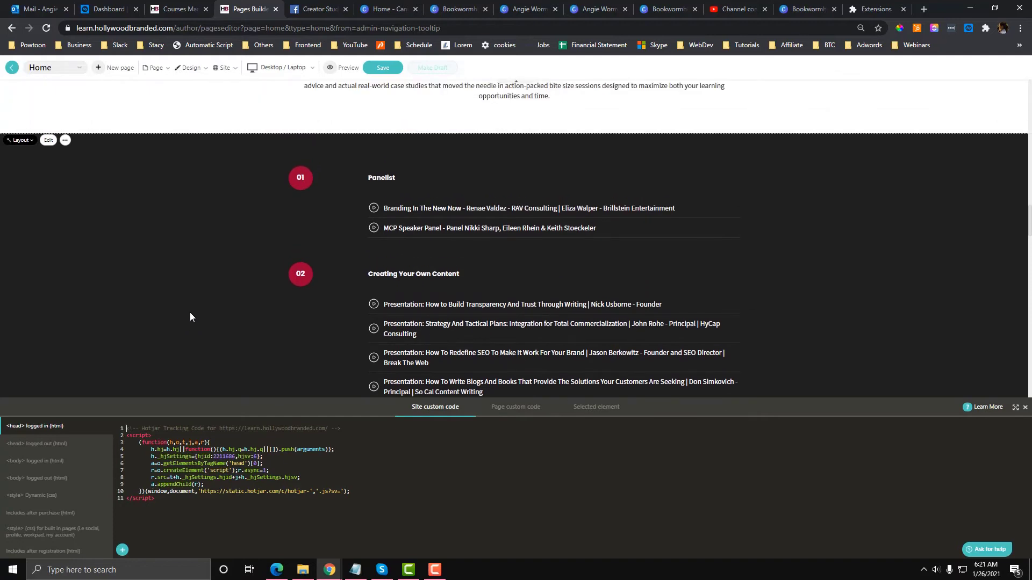
{"action": "scroll", "coordinate": [190, 317], "scroll_direction": "down", "scroll_amount": 1}
{"action": "scroll", "coordinate": [191, 317], "scroll_direction": "up", "scroll_amount": 1}
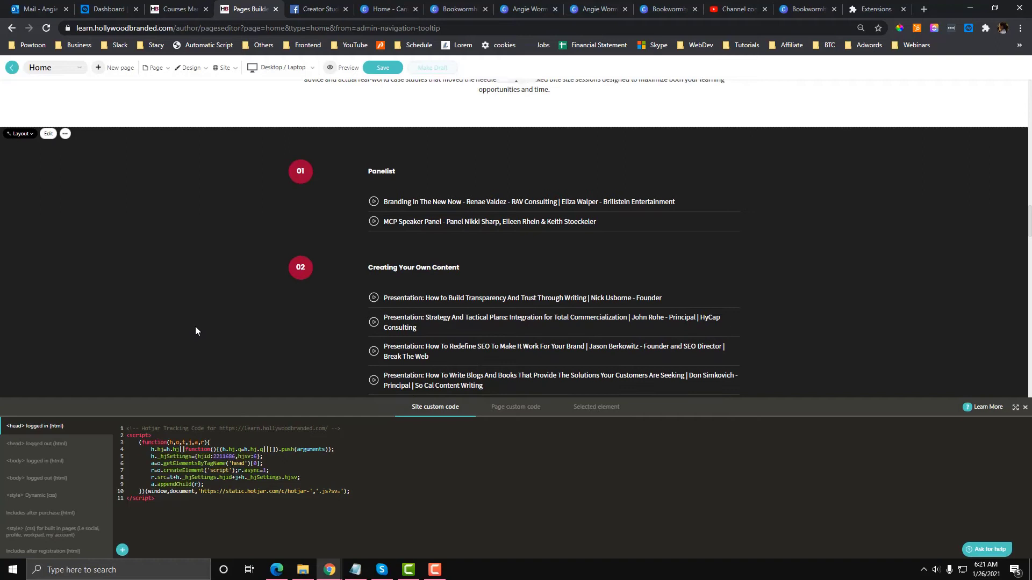
{"action": "scroll", "coordinate": [196, 329], "scroll_direction": "down", "scroll_amount": 1}
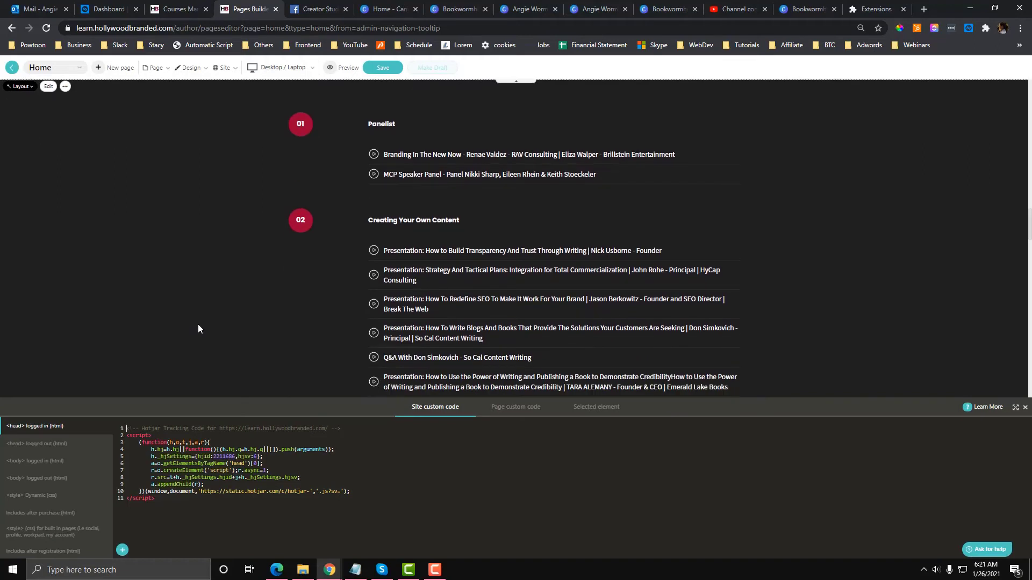
{"action": "scroll", "coordinate": [179, 283], "scroll_direction": "up", "scroll_amount": 2}
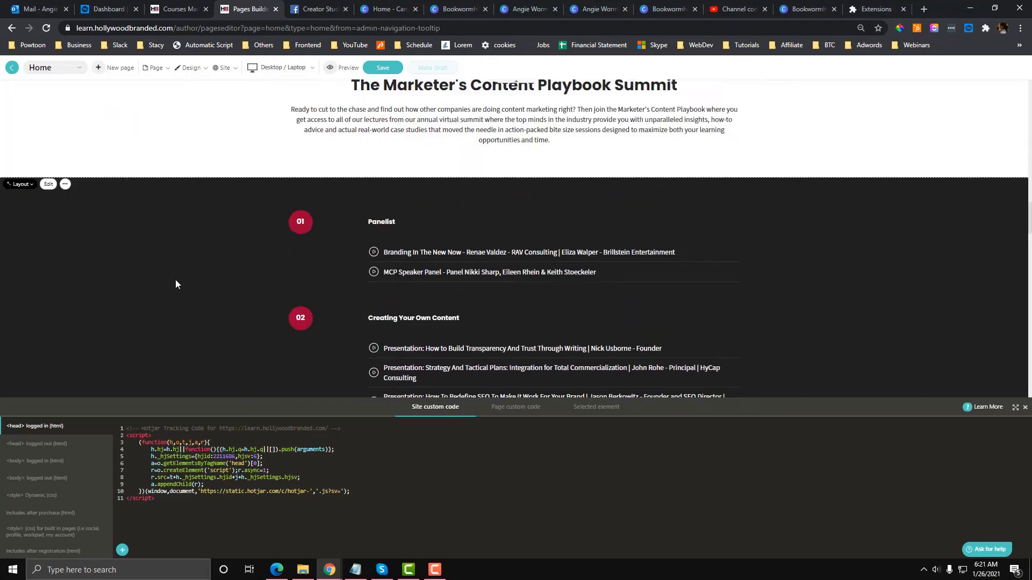
- Show the course list section's Selected element HTML and scroll to the first presentation title's div
{"action": "left_click", "coordinate": [589, 410]}
{"action": "scroll", "coordinate": [482, 442], "scroll_direction": "down", "scroll_amount": 12}
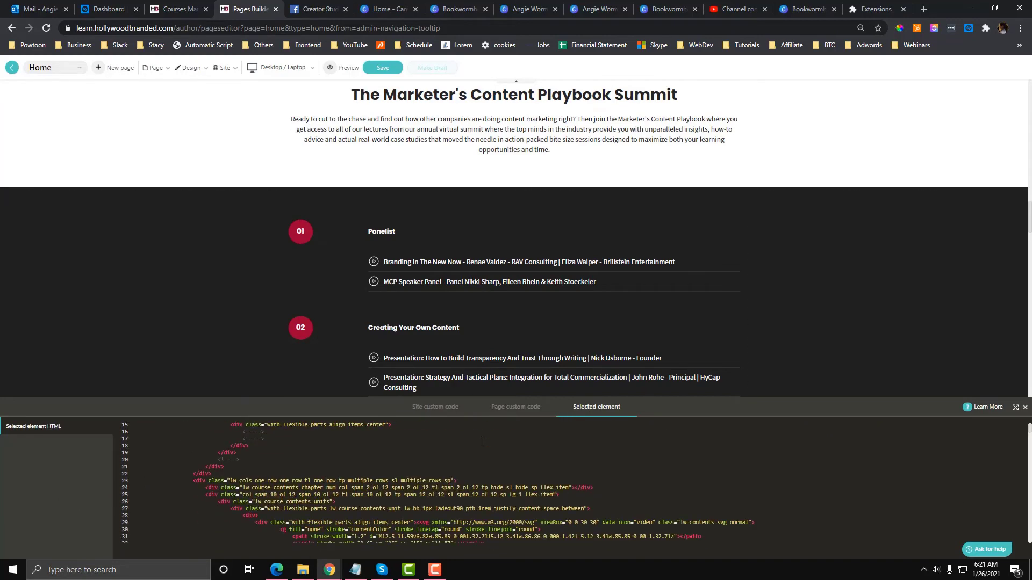
{"action": "scroll", "coordinate": [482, 442], "scroll_direction": "down", "scroll_amount": 6}
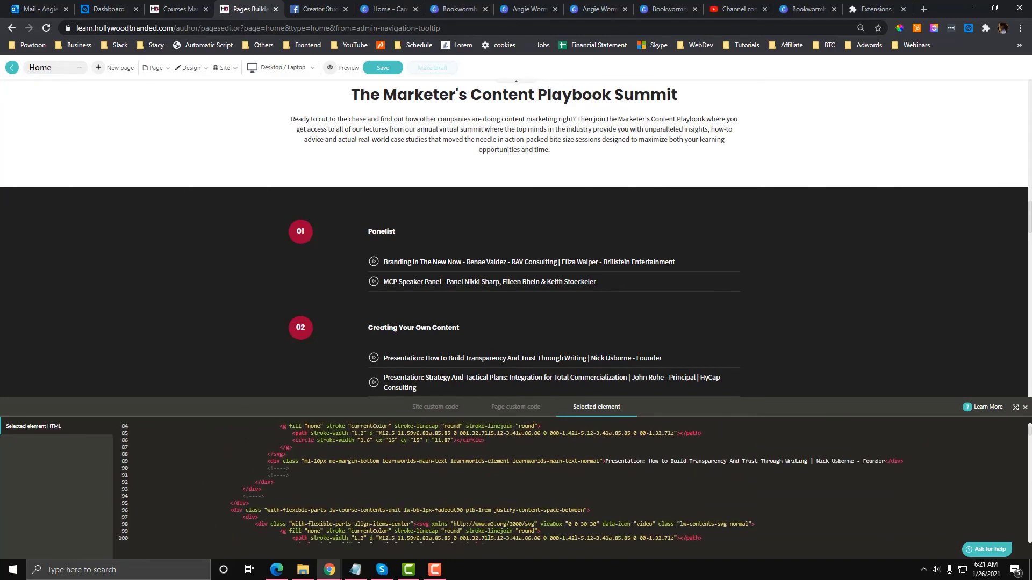
{"action": "left_click", "coordinate": [239, 338]}
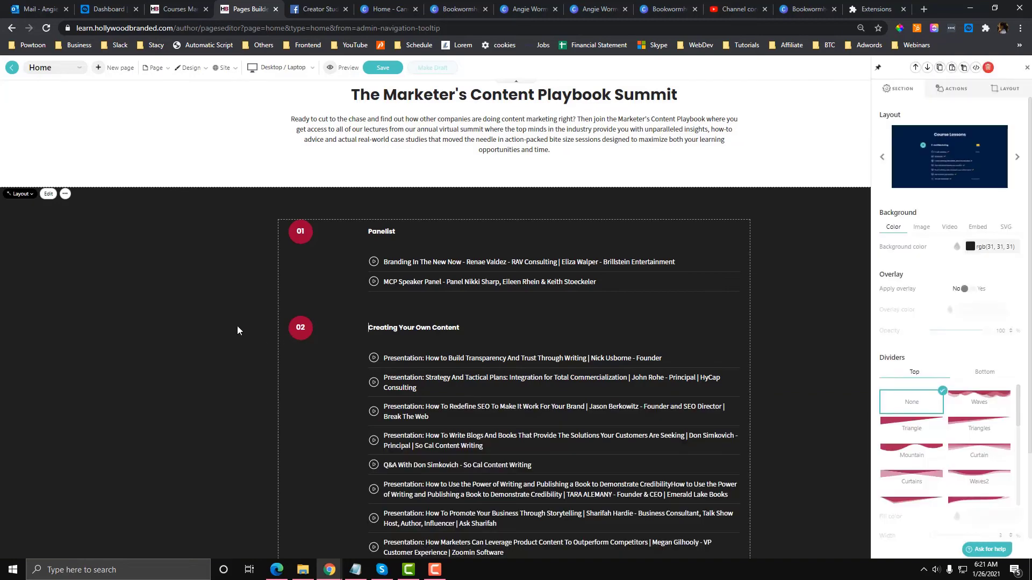
{"action": "left_click", "coordinate": [235, 68]}
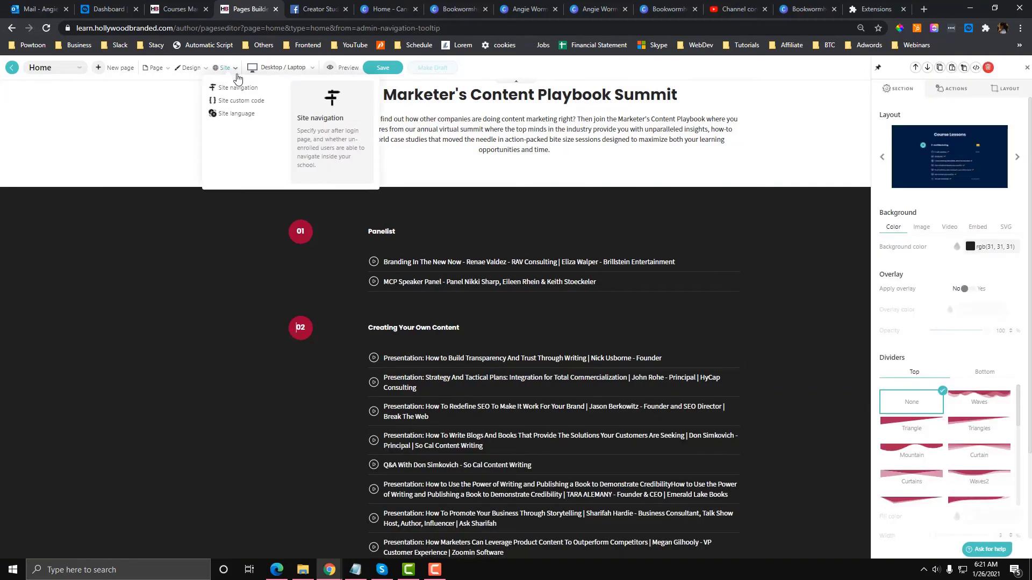
{"action": "left_click", "coordinate": [247, 105]}
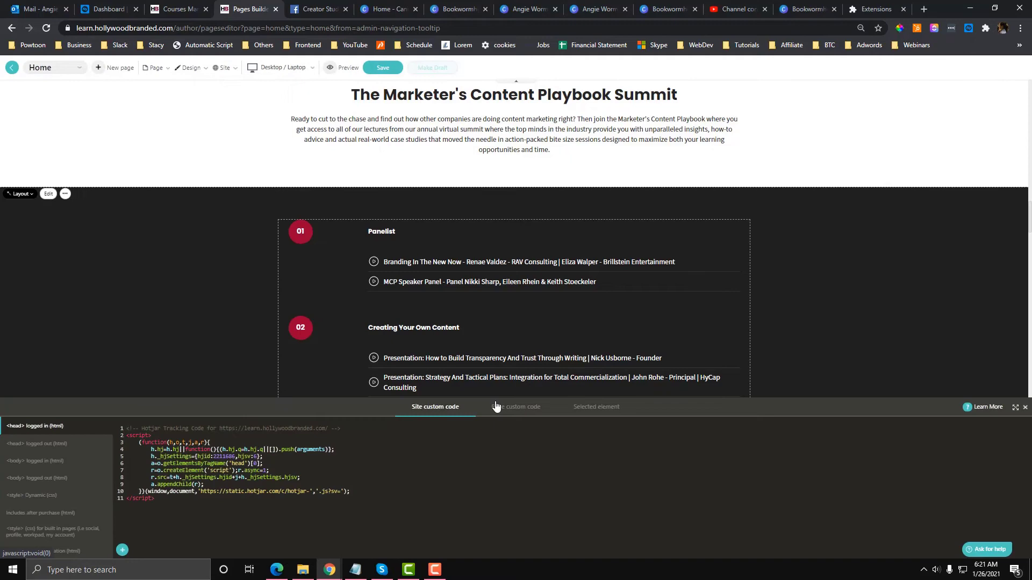
{"action": "left_click", "coordinate": [571, 407]}
{"action": "scroll", "coordinate": [381, 347], "scroll_direction": "down", "scroll_amount": 5}
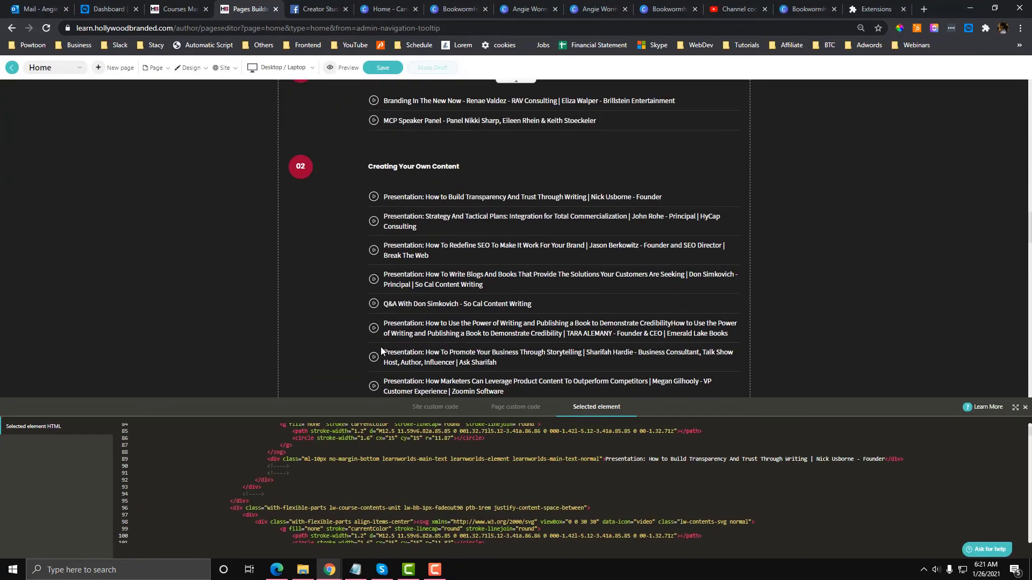
{"action": "scroll", "coordinate": [487, 462], "scroll_direction": "down", "scroll_amount": 2}
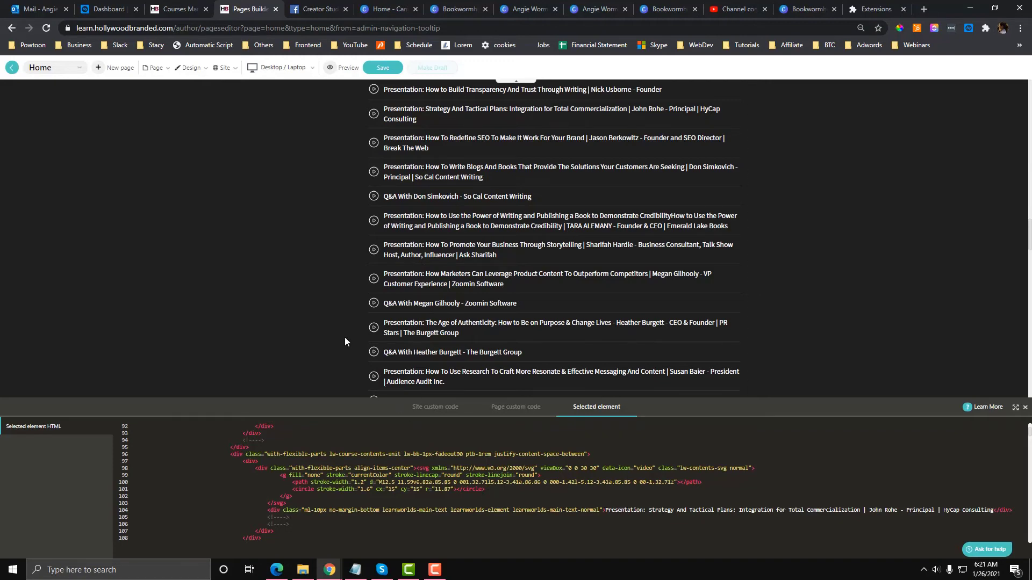
{"action": "scroll", "coordinate": [322, 306], "scroll_direction": "up", "scroll_amount": 3}
{"action": "scroll", "coordinate": [615, 492], "scroll_direction": "up", "scroll_amount": 2}
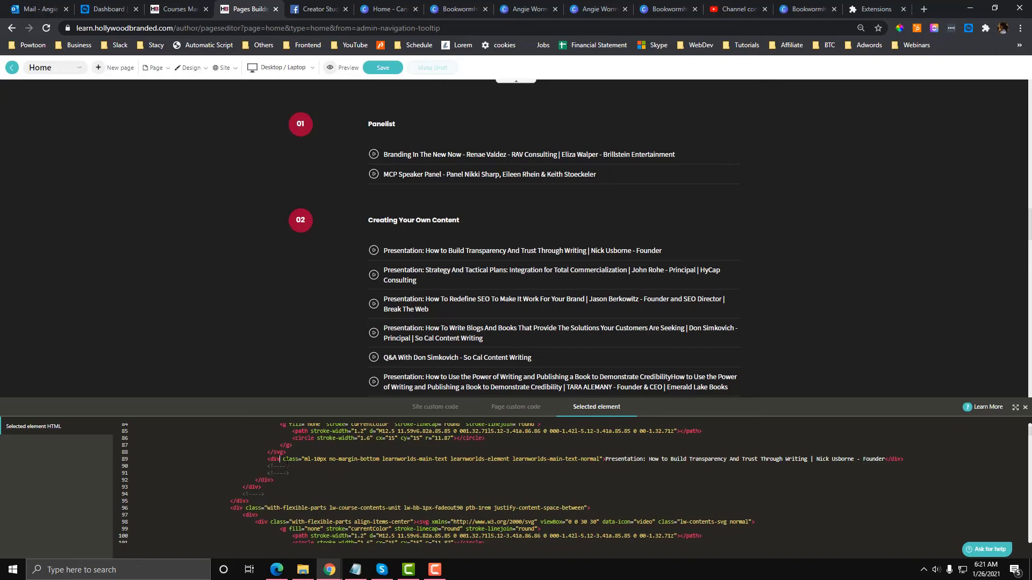
- Add style="color:red" to the title's div, copy the line into Notepad, and click Update
{"action": "type", "text": "style"}
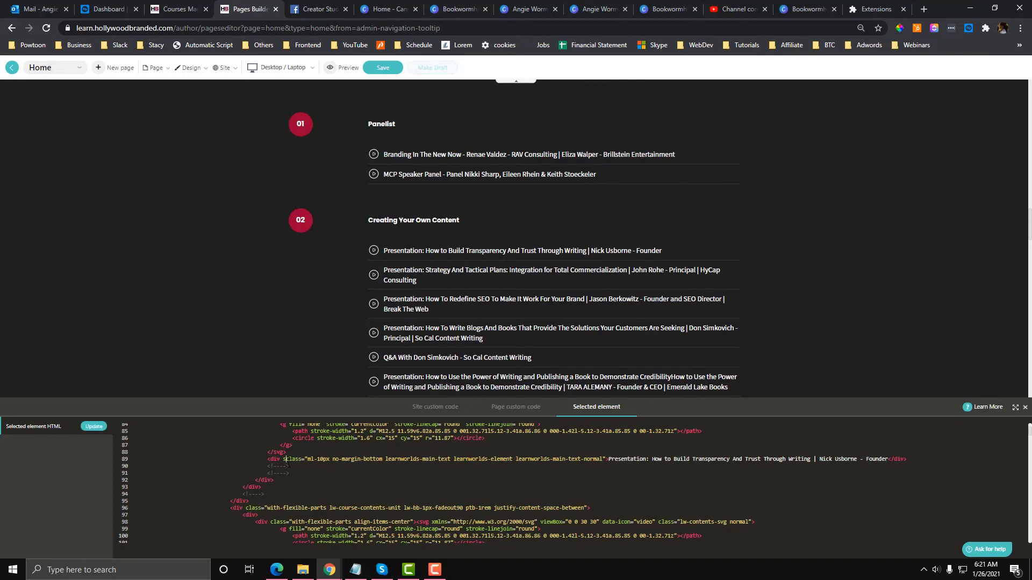
{"action": "type", "text": "=\"\" "}
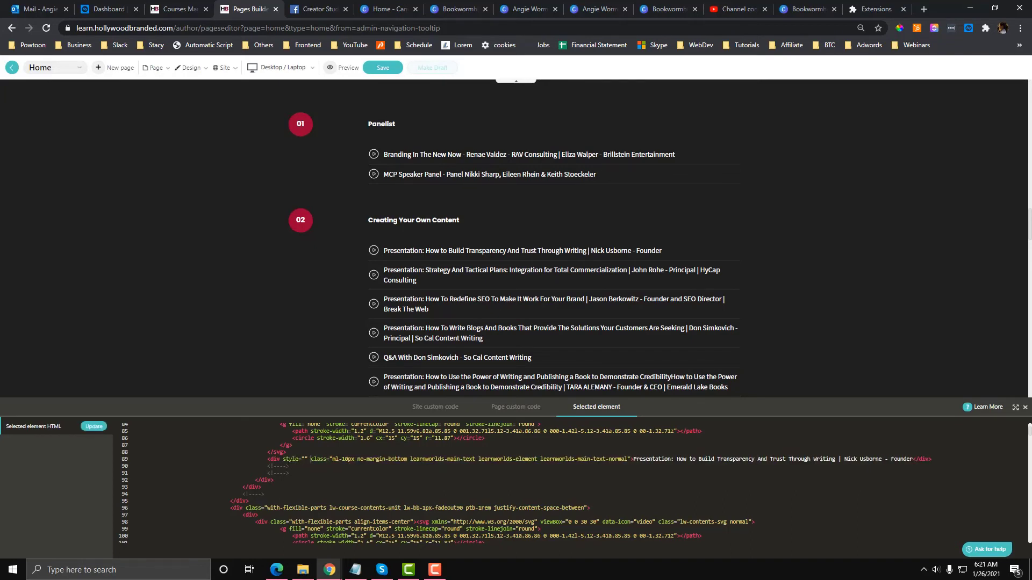
{"action": "type", "text": "color:red"}
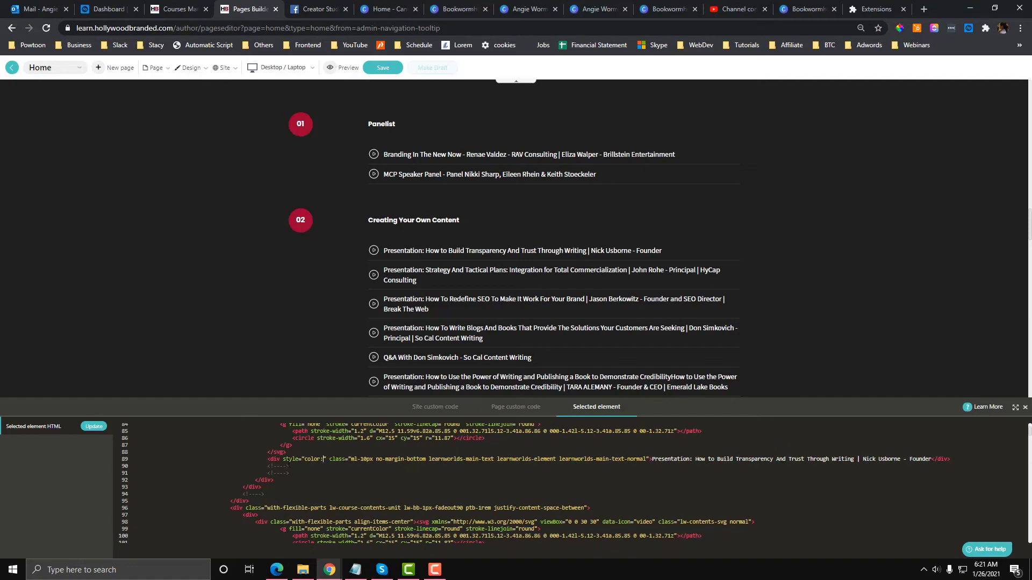
{"action": "key", "text": "shift+End"}
{"action": "key", "text": "ctrl+c"}
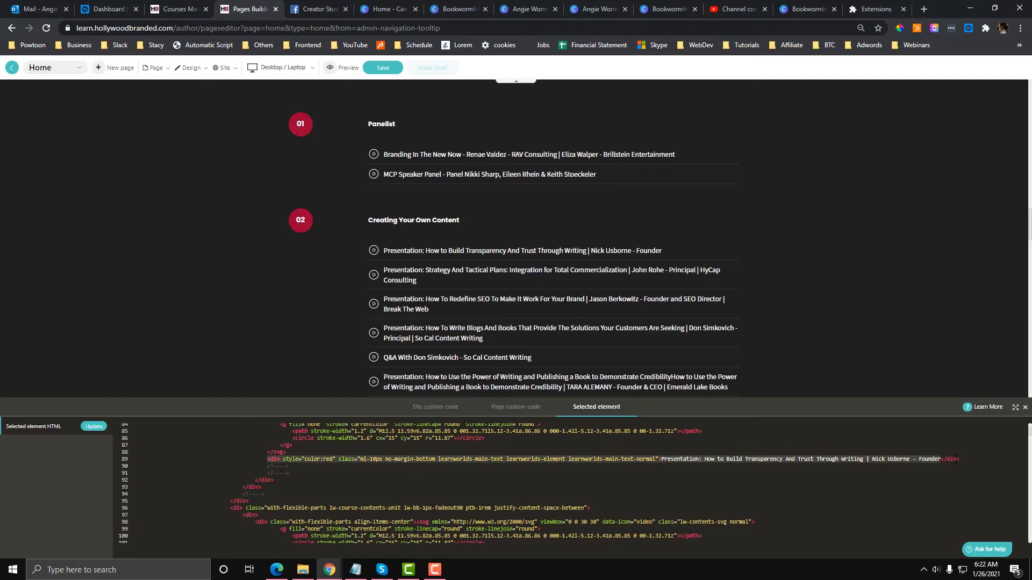
{"action": "left_click", "coordinate": [354, 570]}
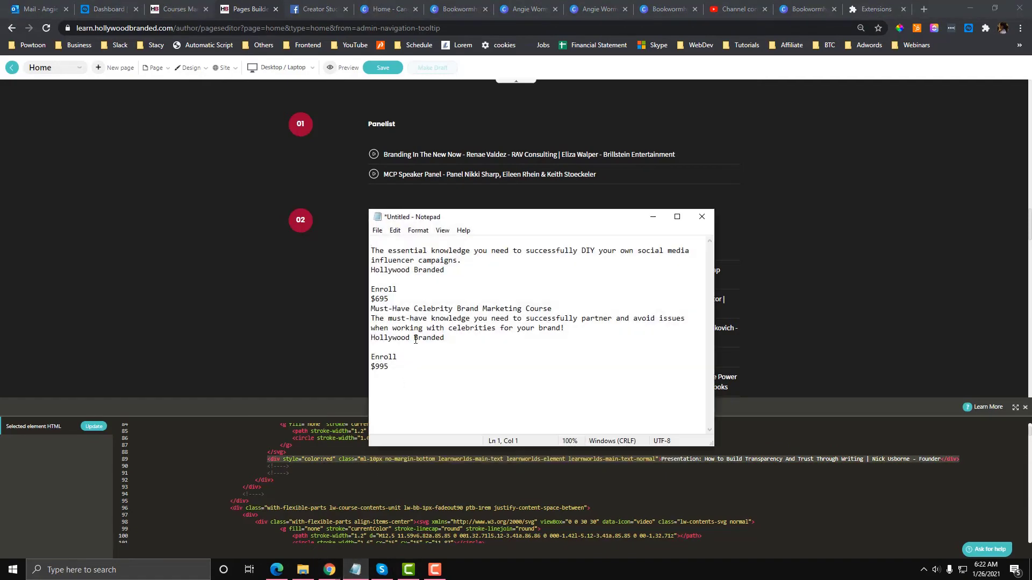
{"action": "key", "text": "ctrl+v"}
{"action": "key", "text": "Return"}
{"action": "key", "text": "Return"}
{"action": "key", "text": "Return"}
{"action": "key", "text": "Return"}
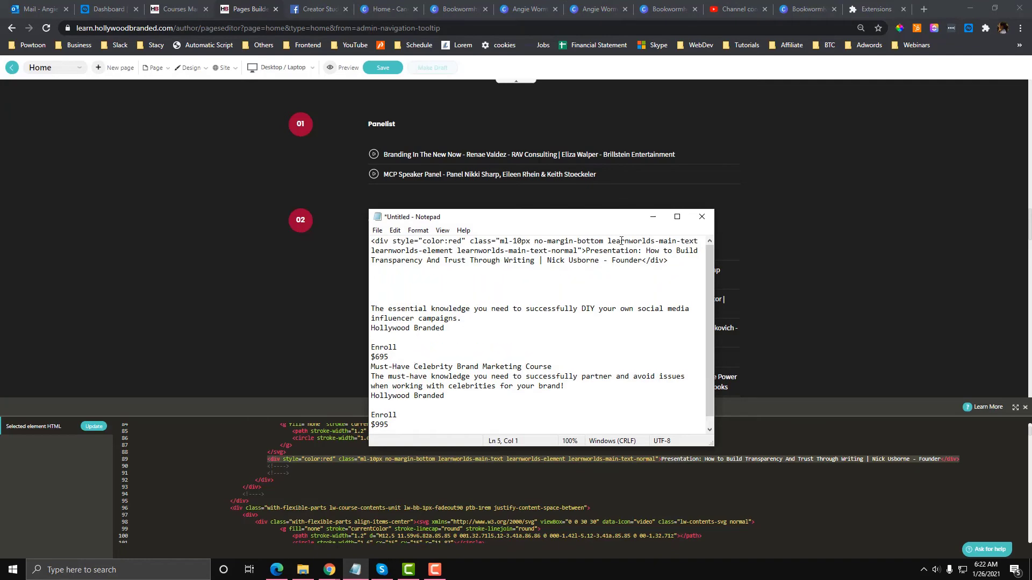
{"action": "left_click", "coordinate": [652, 216]}
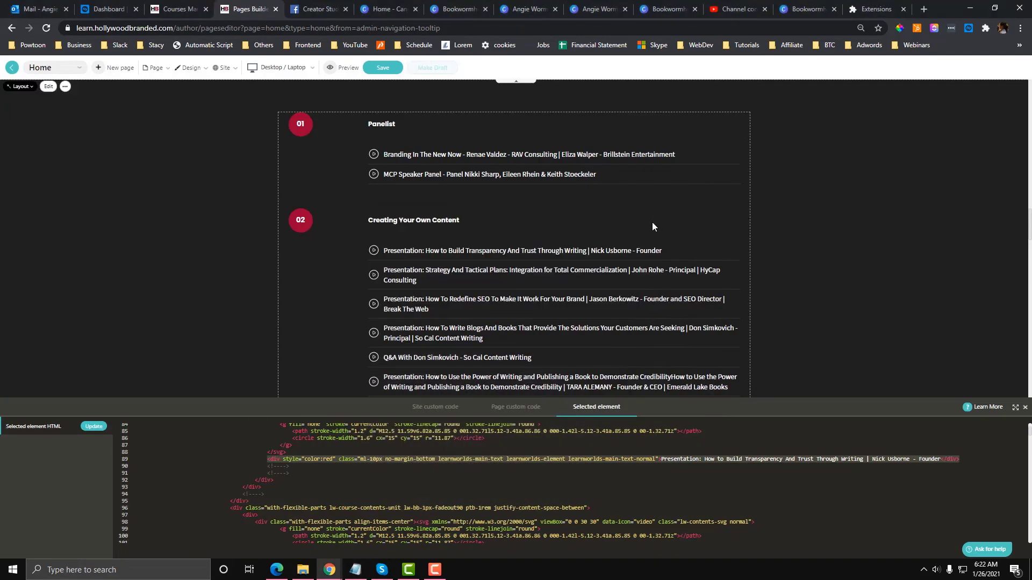
{"action": "left_click", "coordinate": [92, 427]}
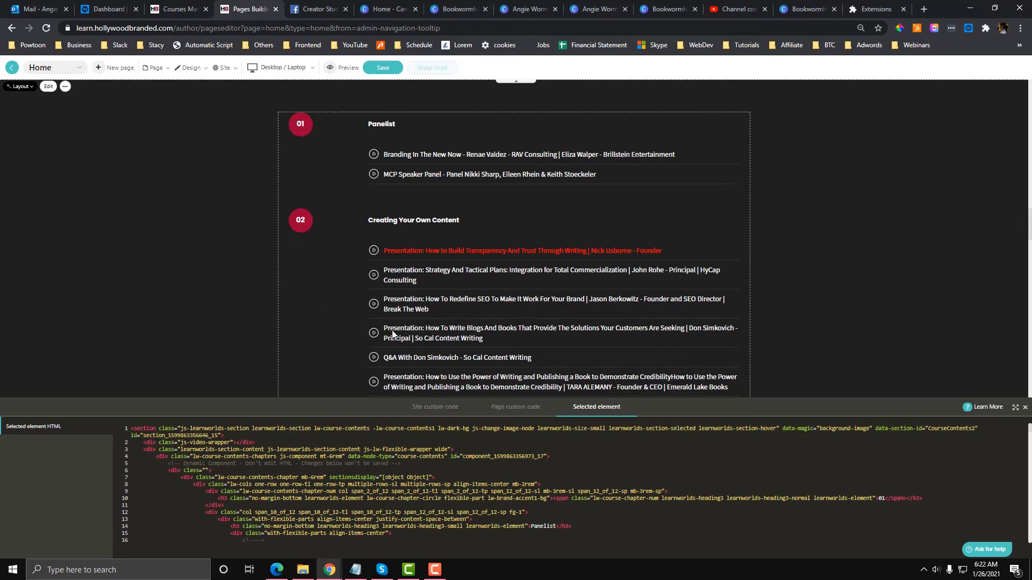
- Copy color:red from Notepad and search the page for "red" with Ctrl+F
{"action": "scroll", "coordinate": [397, 483], "scroll_direction": "down", "scroll_amount": 3}
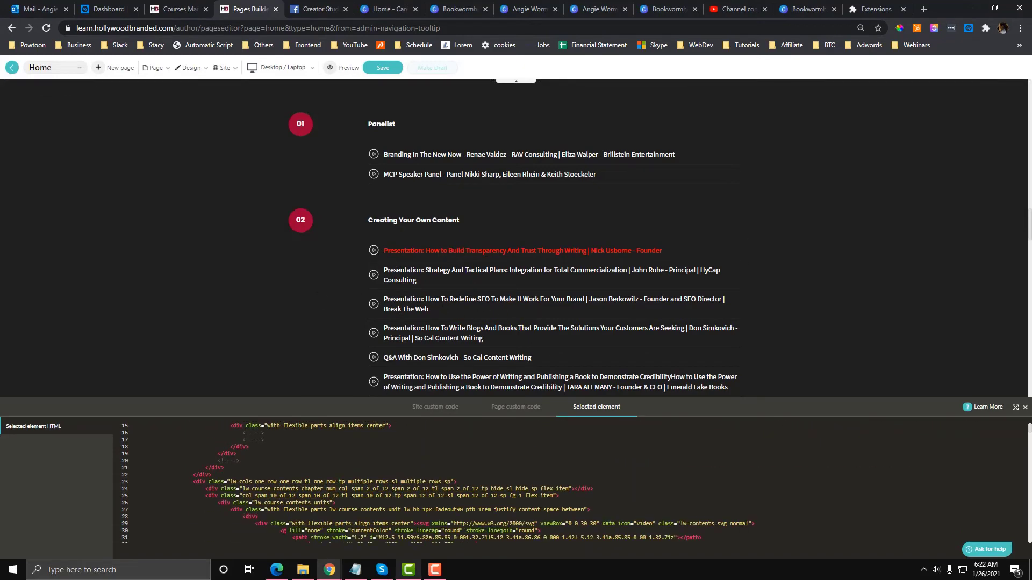
{"action": "left_click", "coordinate": [355, 569]}
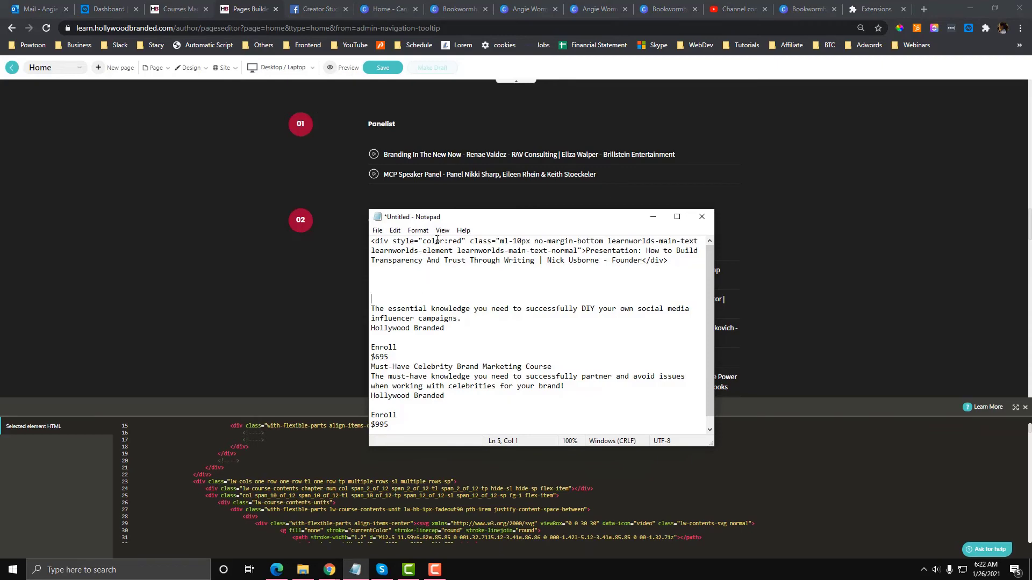
{"action": "left_click_drag", "start_coordinate": [424, 242], "coordinate": [463, 242]}
{"action": "left_click", "coordinate": [334, 463]}
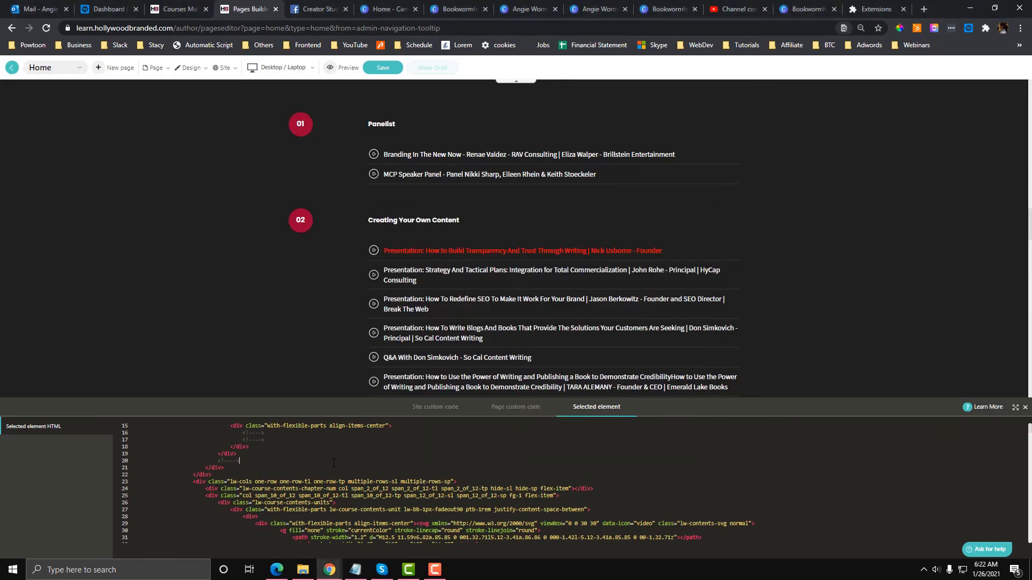
{"action": "key", "text": "ctrl+f"}
{"action": "type", "text": "red"}
{"action": "key", "text": "Return"}
{"action": "key", "text": "Return"}
{"action": "key", "text": "Return"}
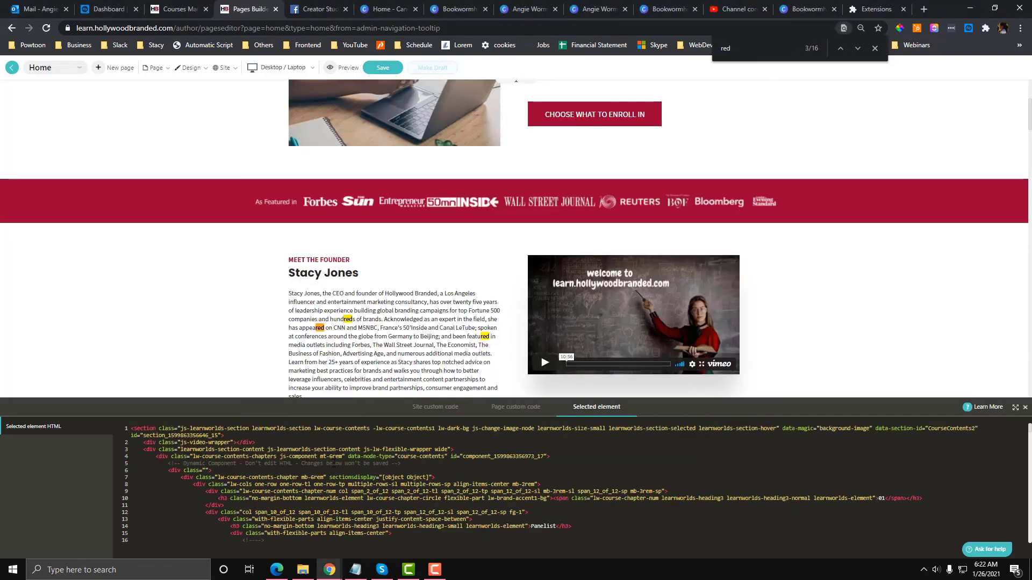
- Scroll back to the lessons list and select the Course Lessons section
{"action": "scroll", "coordinate": [334, 463], "scroll_direction": "down", "scroll_amount": 5}
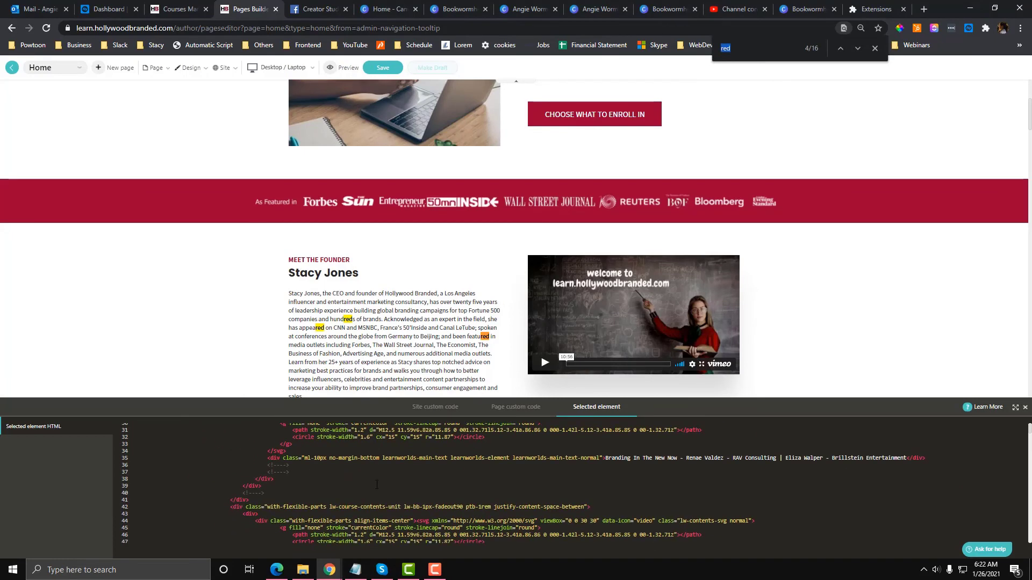
{"action": "scroll", "coordinate": [376, 485], "scroll_direction": "down", "scroll_amount": 2}
{"action": "scroll", "coordinate": [377, 485], "scroll_direction": "up", "scroll_amount": 10}
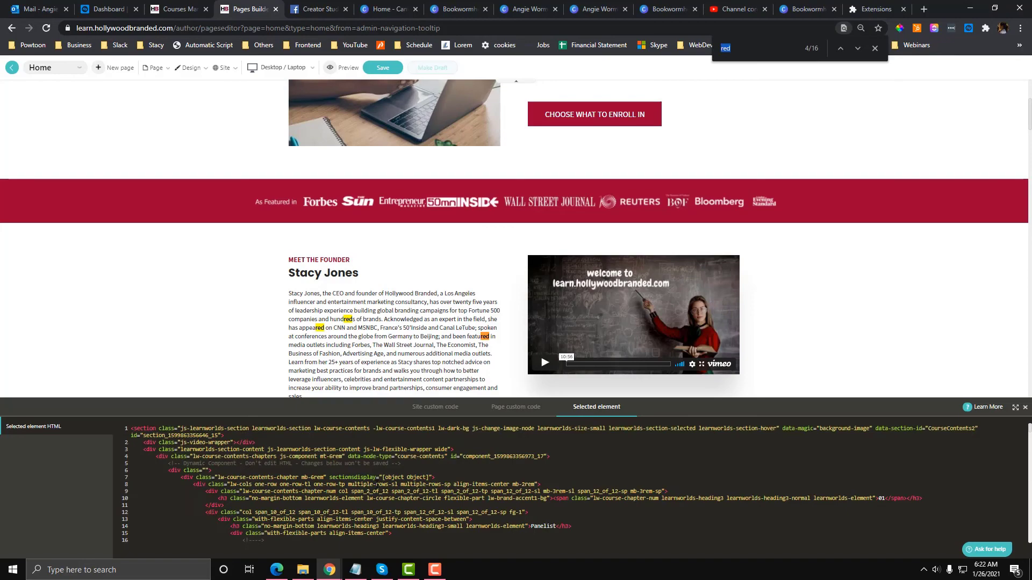
{"action": "left_click", "coordinate": [581, 409]}
{"action": "scroll", "coordinate": [448, 322], "scroll_direction": "down", "scroll_amount": 10}
{"action": "scroll", "coordinate": [448, 325], "scroll_direction": "down", "scroll_amount": 20}
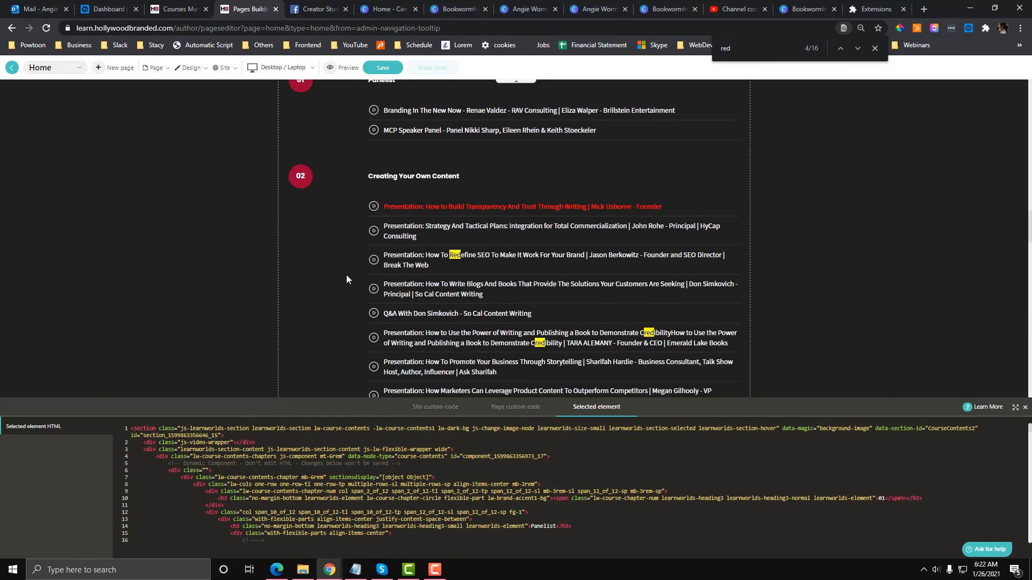
{"action": "left_click", "coordinate": [346, 275]}
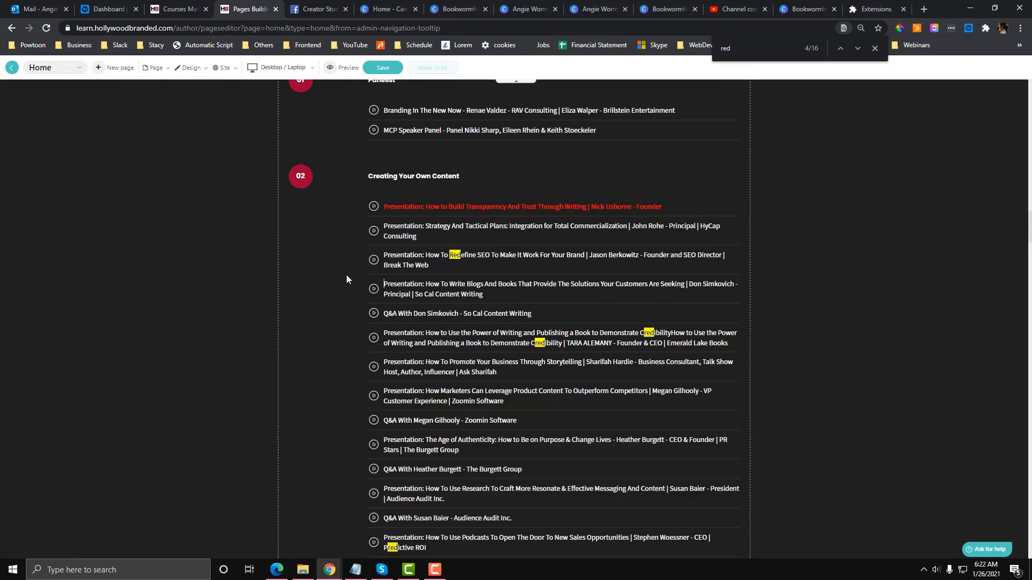
- Open Site custom code's Selected element HTML and scroll to the title's line 89
{"action": "left_click", "coordinate": [280, 68]}
{"action": "left_click", "coordinate": [225, 68]}
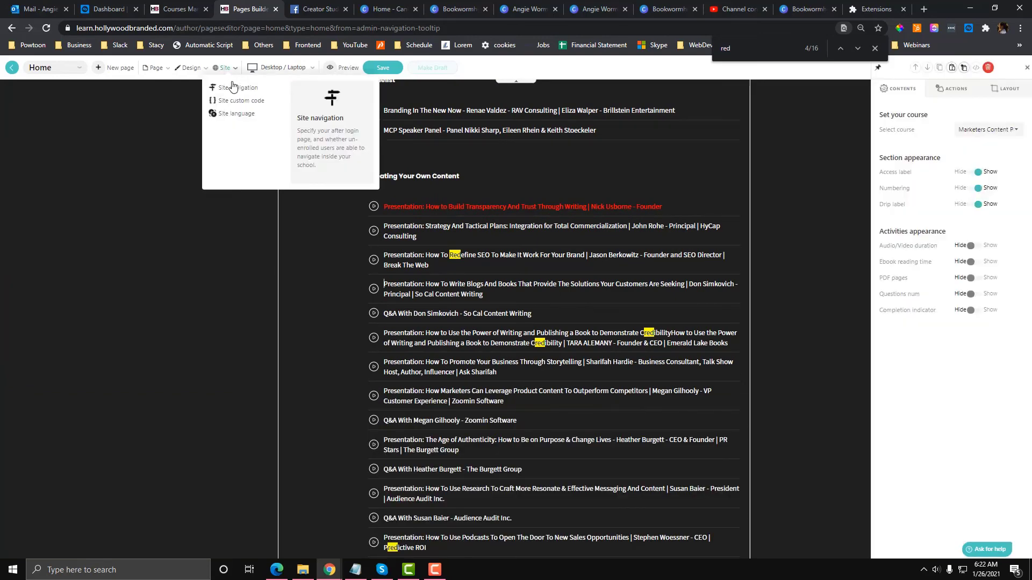
{"action": "left_click", "coordinate": [231, 101]}
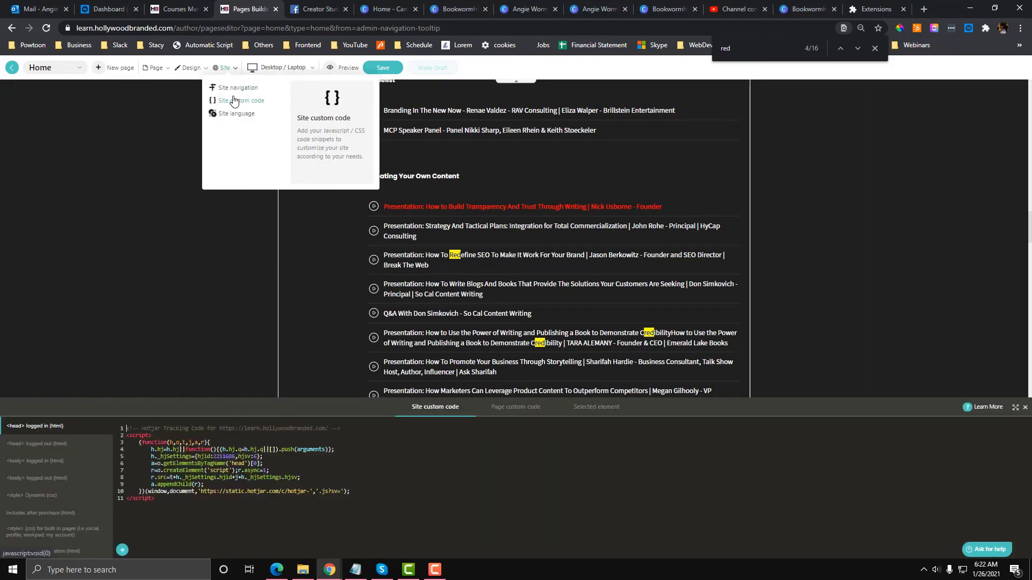
{"action": "left_click", "coordinate": [584, 412]}
{"action": "scroll", "coordinate": [418, 477], "scroll_direction": "down", "scroll_amount": 10}
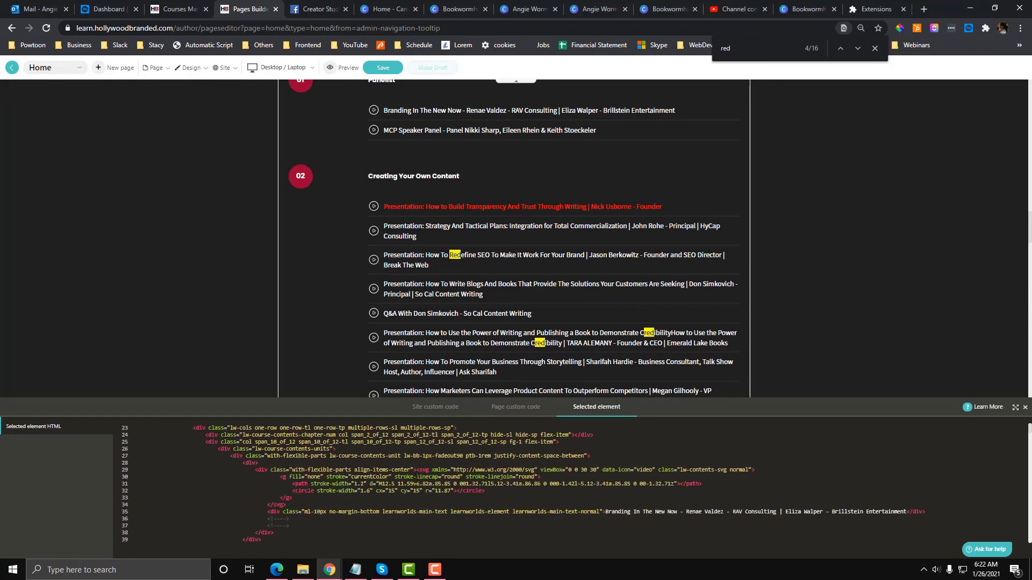
{"action": "scroll", "coordinate": [330, 467], "scroll_direction": "up", "scroll_amount": 8}
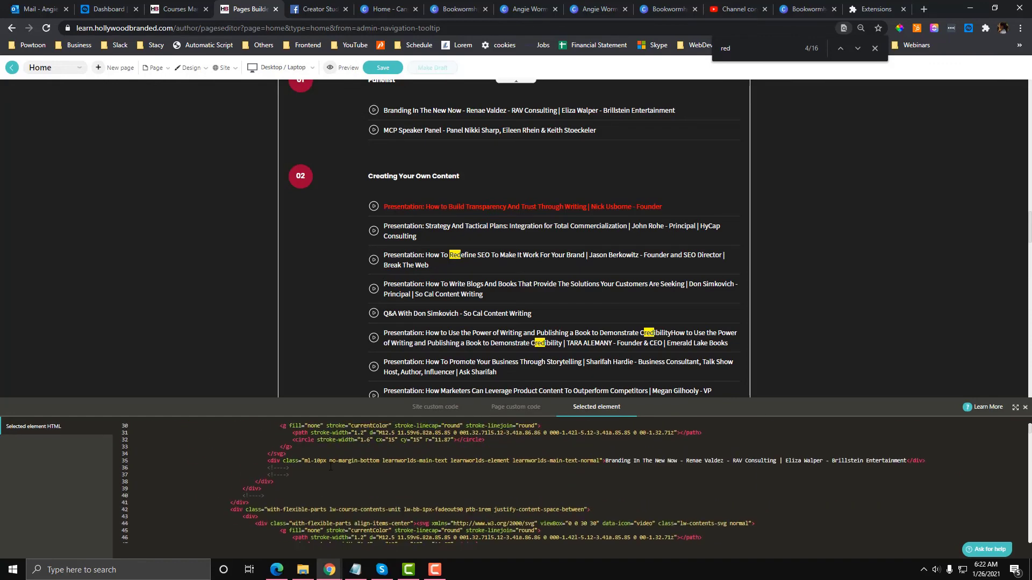
{"action": "scroll", "coordinate": [330, 466], "scroll_direction": "down", "scroll_amount": 20}
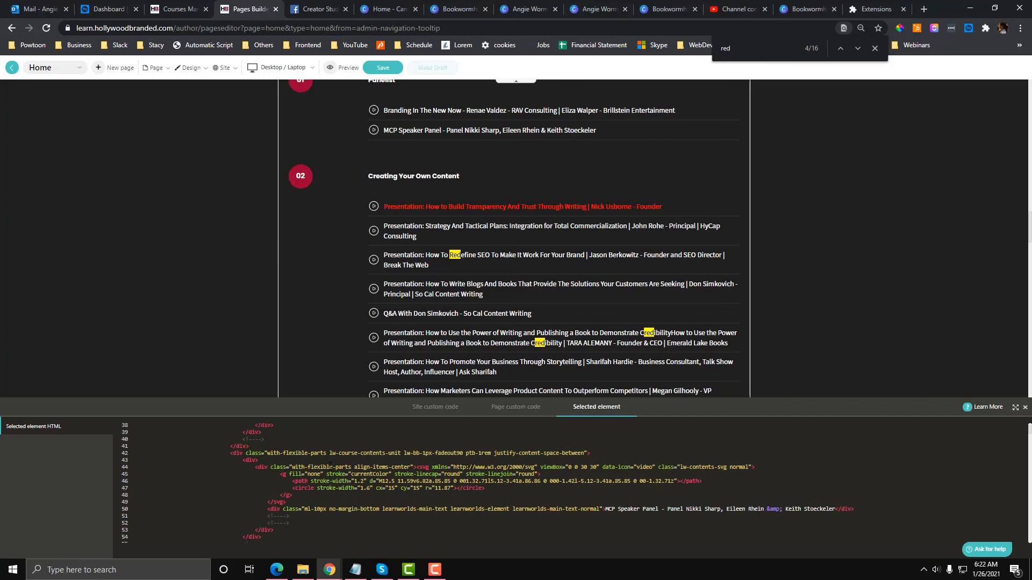
{"action": "scroll", "coordinate": [330, 466], "scroll_direction": "down", "scroll_amount": 5}
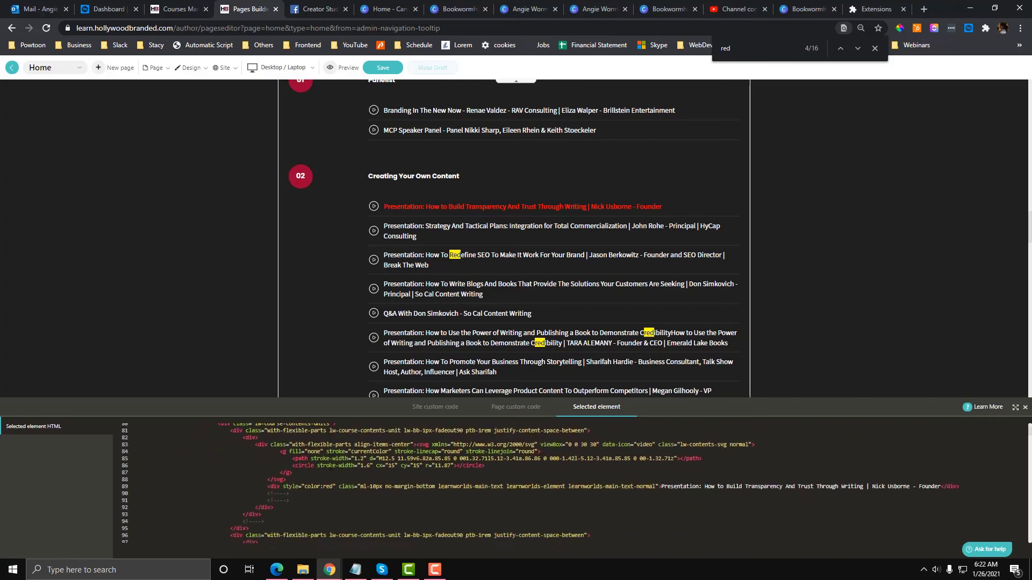
- Delete the color:red style from the title's div and click Update
{"action": "key", "text": "ctrl+shift+Right"}
{"action": "key", "text": "ctrl+shift+Right"}
{"action": "key", "text": "ctrl+shift+Right"}
{"action": "key", "text": "ctrl+shift+Right"}
{"action": "key", "text": "ctrl+shift+Right"}
{"action": "key", "text": "ctrl+shift+Right"}
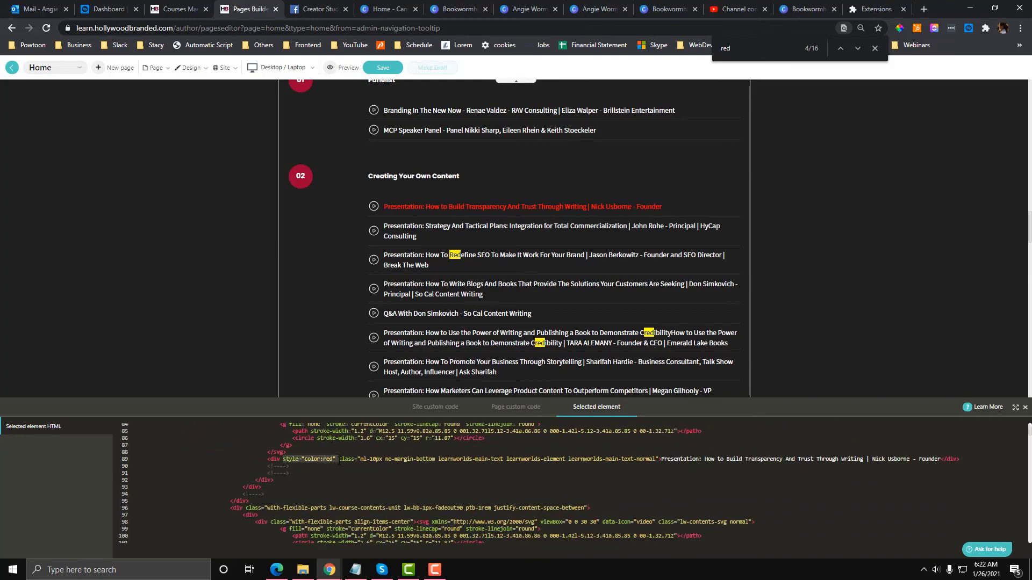
{"action": "key", "text": "BackSpace"}
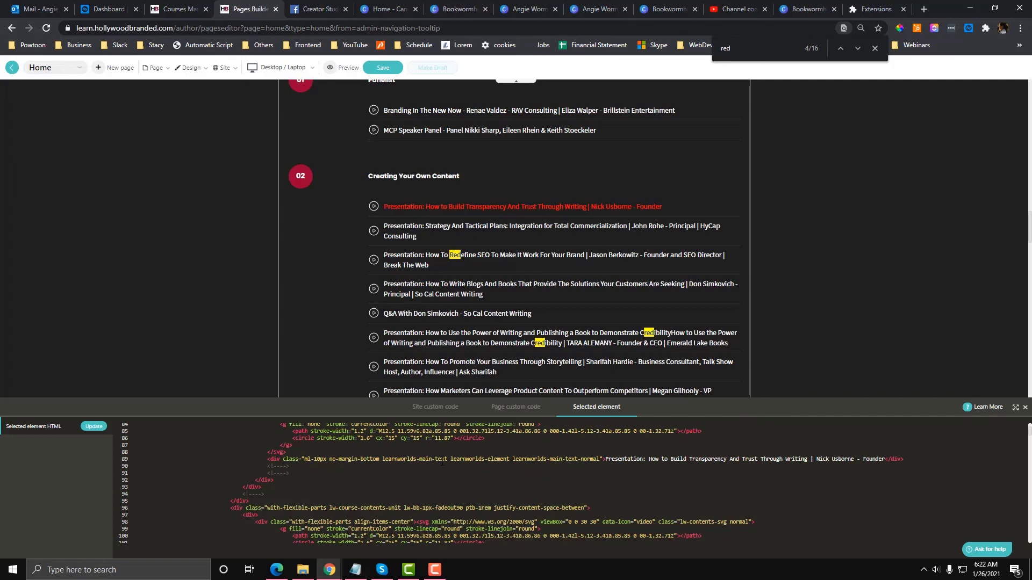
{"action": "left_click", "coordinate": [95, 425]}
{"action": "scroll", "coordinate": [166, 475], "scroll_direction": "down", "scroll_amount": 10}
{"action": "scroll", "coordinate": [166, 475], "scroll_direction": "up", "scroll_amount": 10}
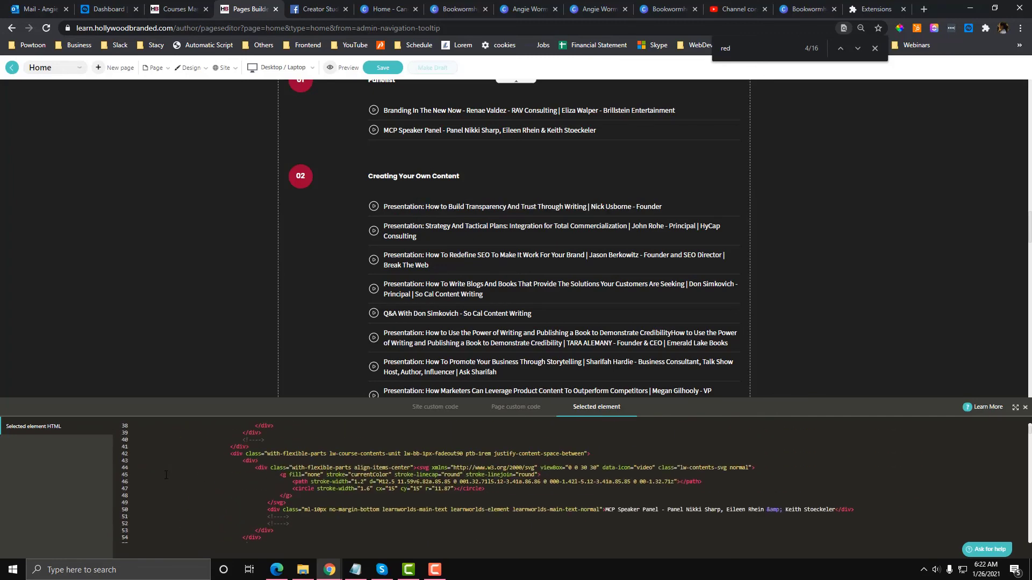
- Close the code panel and open the session-list section's settings (background rgb(31, 31, 31), no divider)
{"action": "left_click", "coordinate": [1024, 407]}
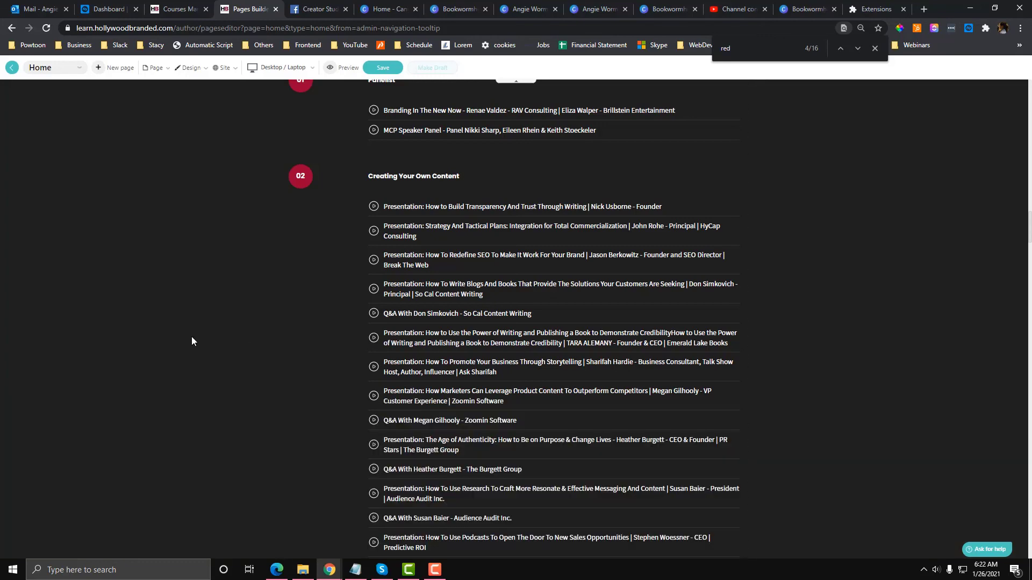
{"action": "left_click", "coordinate": [369, 337]}
{"action": "scroll", "coordinate": [368, 337], "scroll_direction": "up", "scroll_amount": 5}
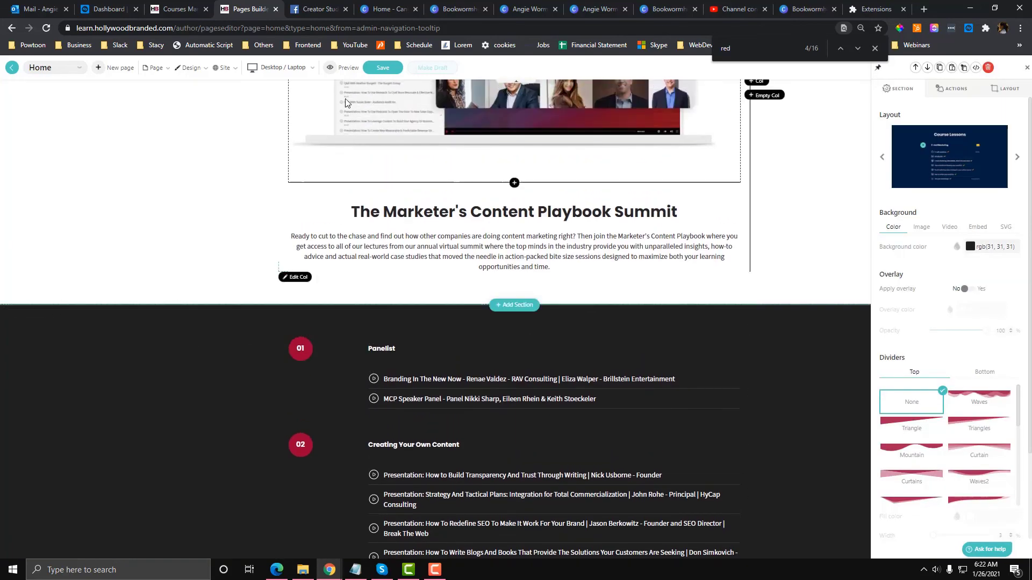